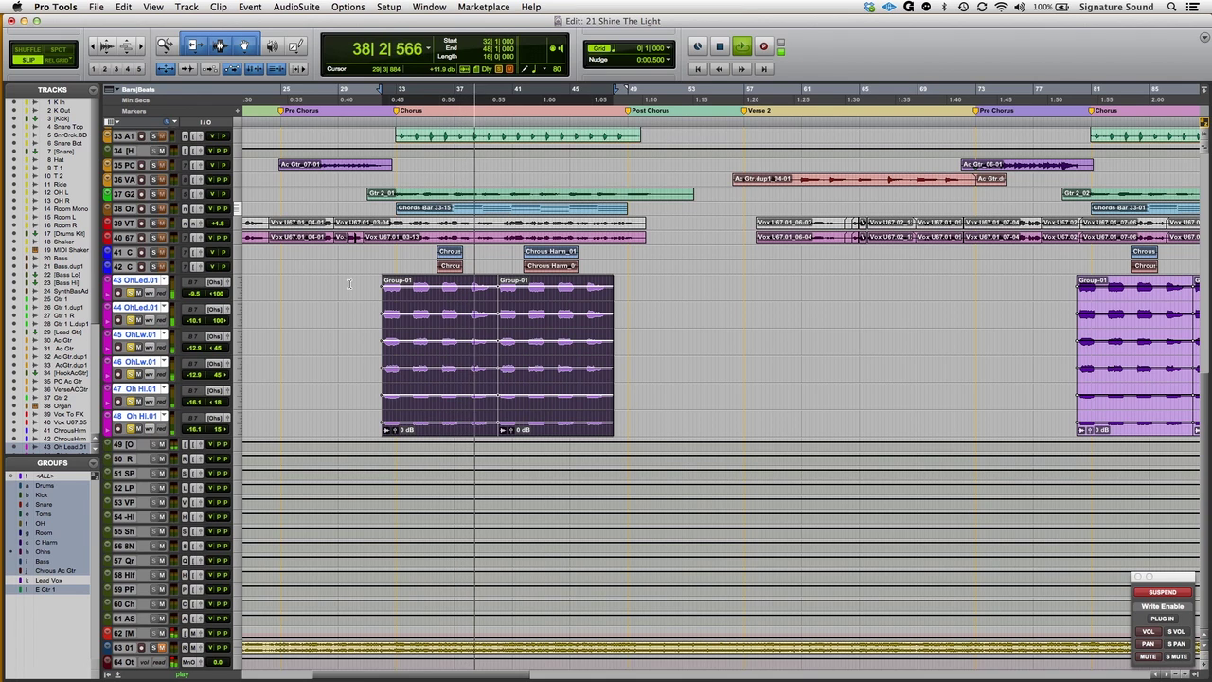
# Stop playback and examine the Melodyne inserts on the six Oh vocal tracks in the Mix window
pyautogui.press('space')
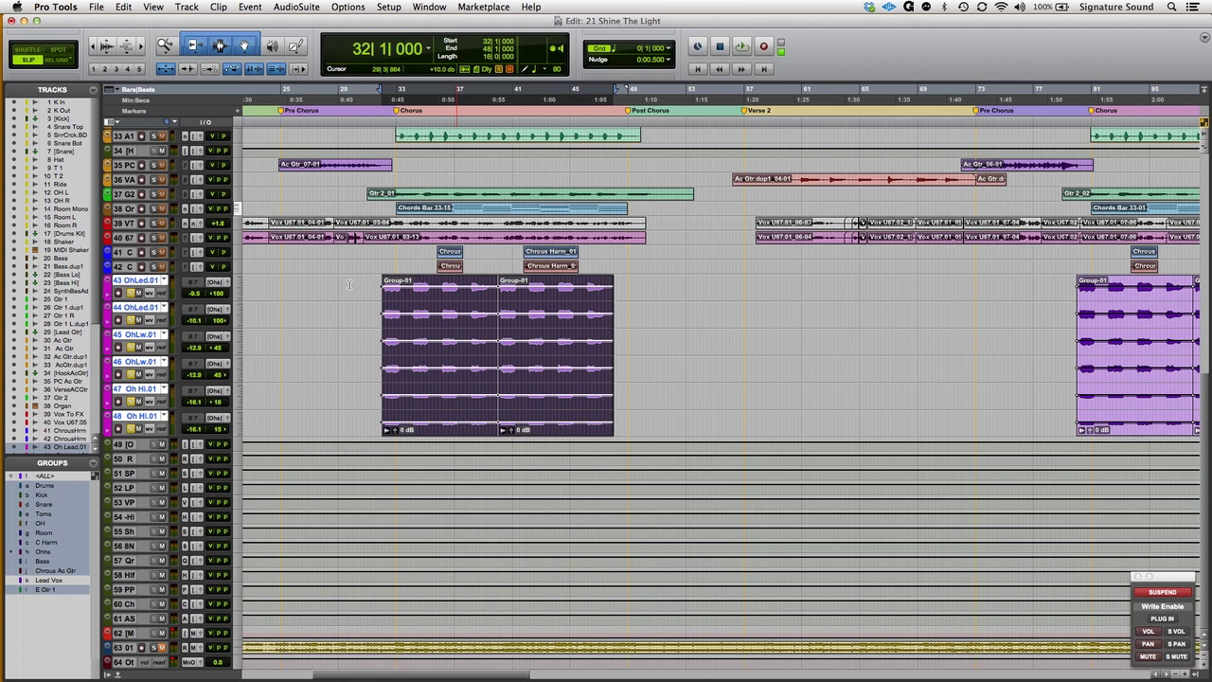
pyautogui.press('super+equal')
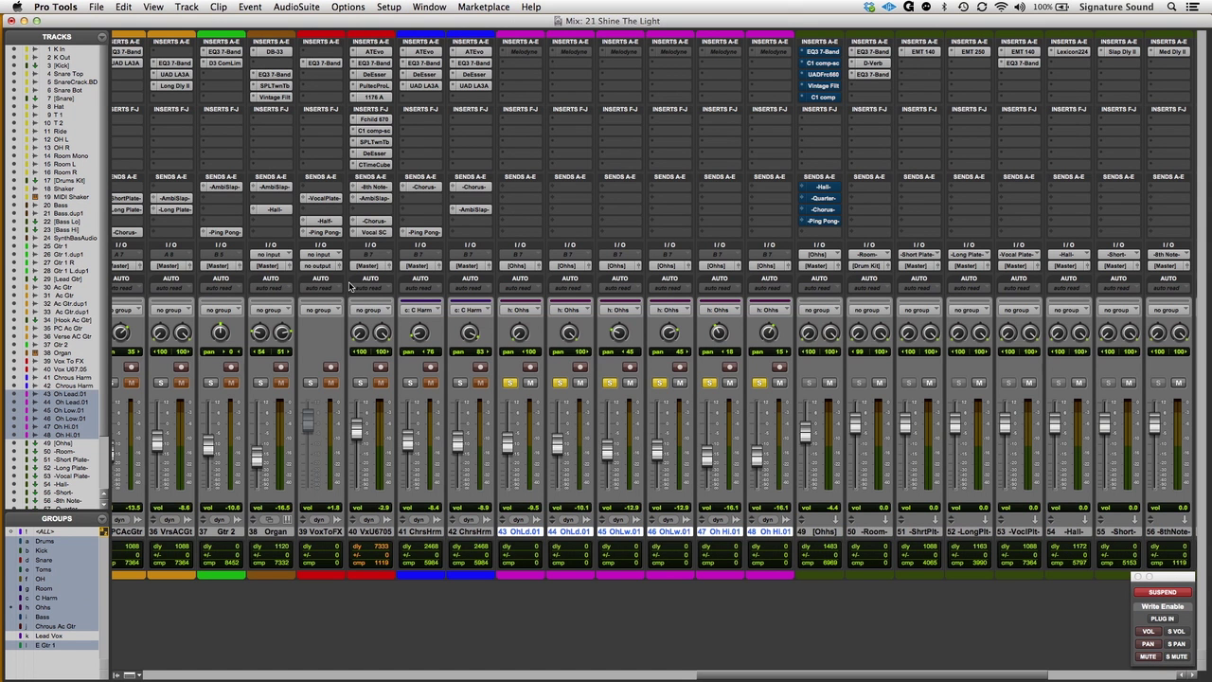
pyautogui.click(528, 55)
pyautogui.click(577, 54)
pyautogui.click(627, 54)
pyautogui.click(667, 54)
pyautogui.click(730, 52)
pyautogui.click(774, 54)
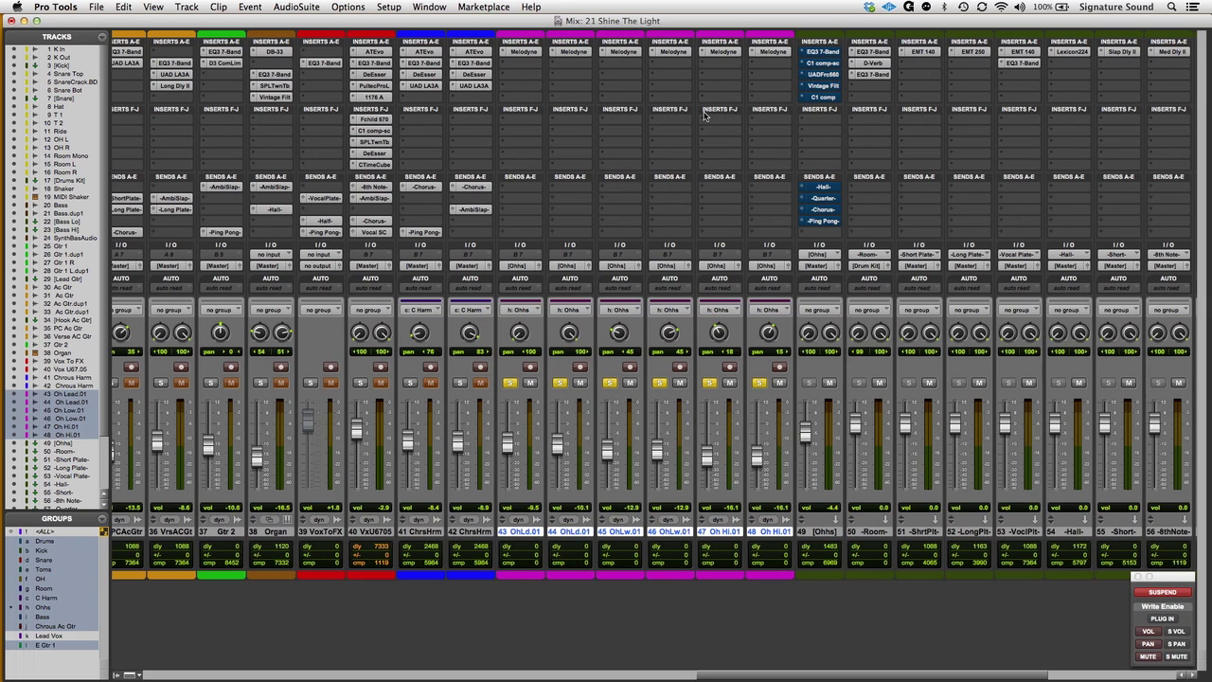
# Inspect the Melodyne pitch data on the first Oh Lead track and close the plug-in window
pyautogui.click(528, 53)
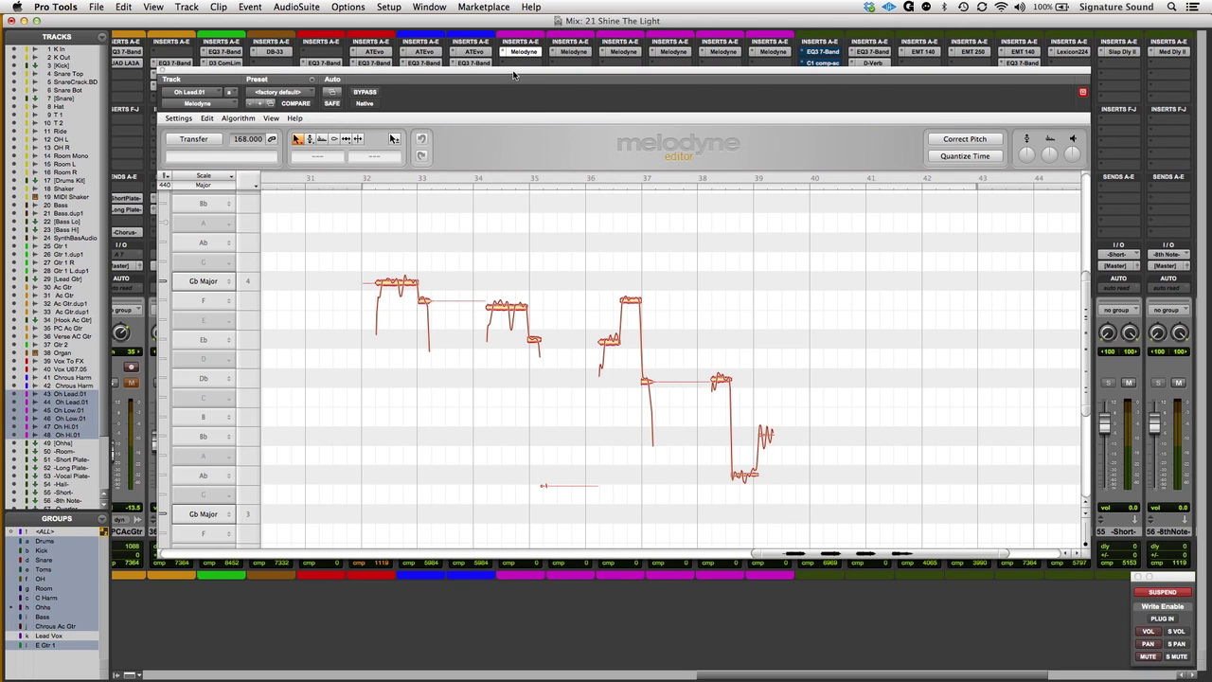
pyautogui.moveTo(513, 75); pyautogui.dragTo(538, 99)
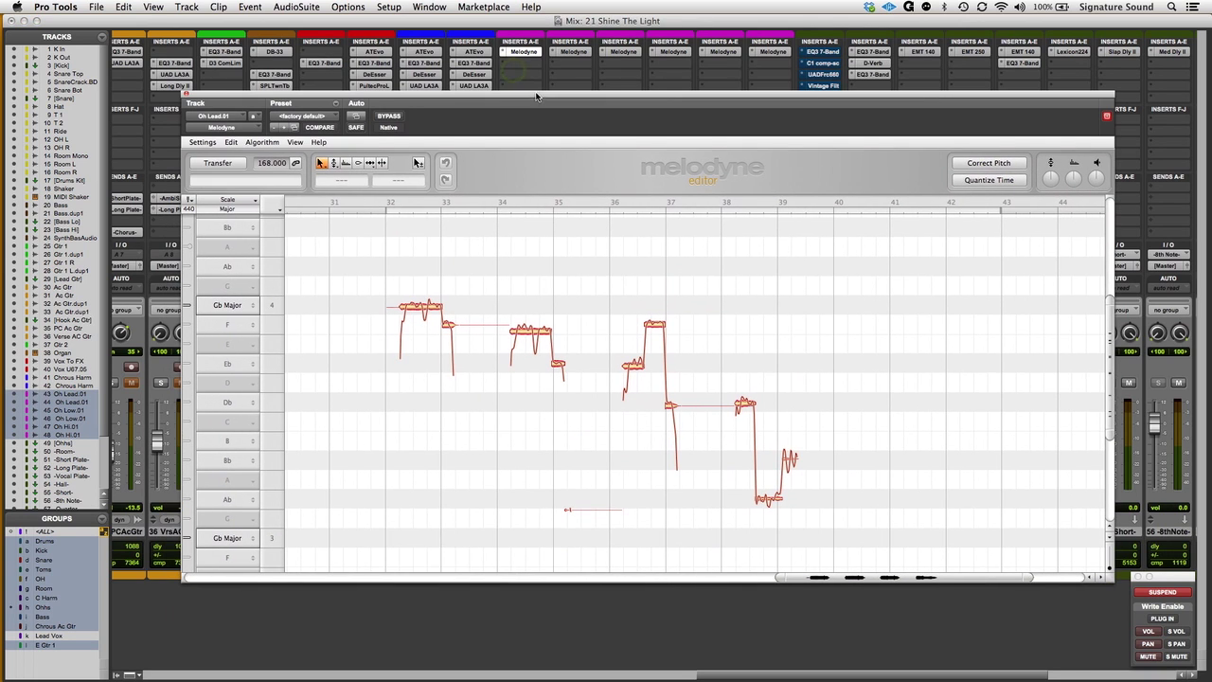
pyautogui.click(186, 95)
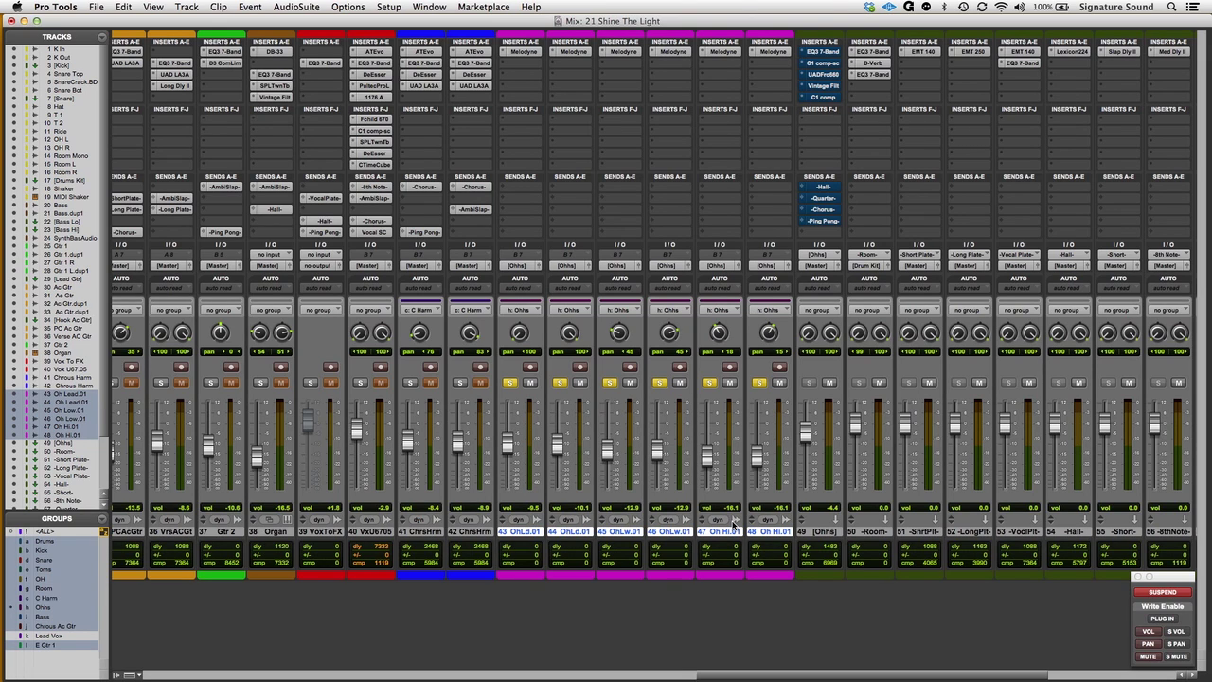
# Create six new mono audio tracks after the Oh vocal tracks
pyautogui.press('super+shift+n')
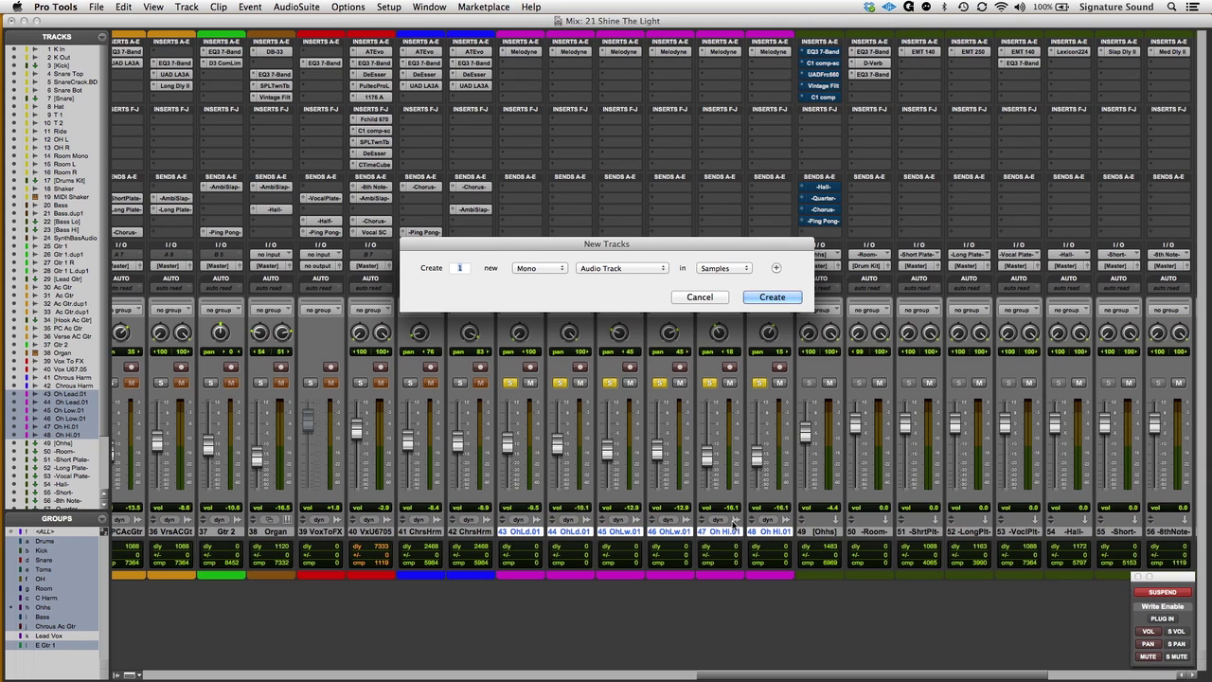
pyautogui.write('5')
pyautogui.press('Return')
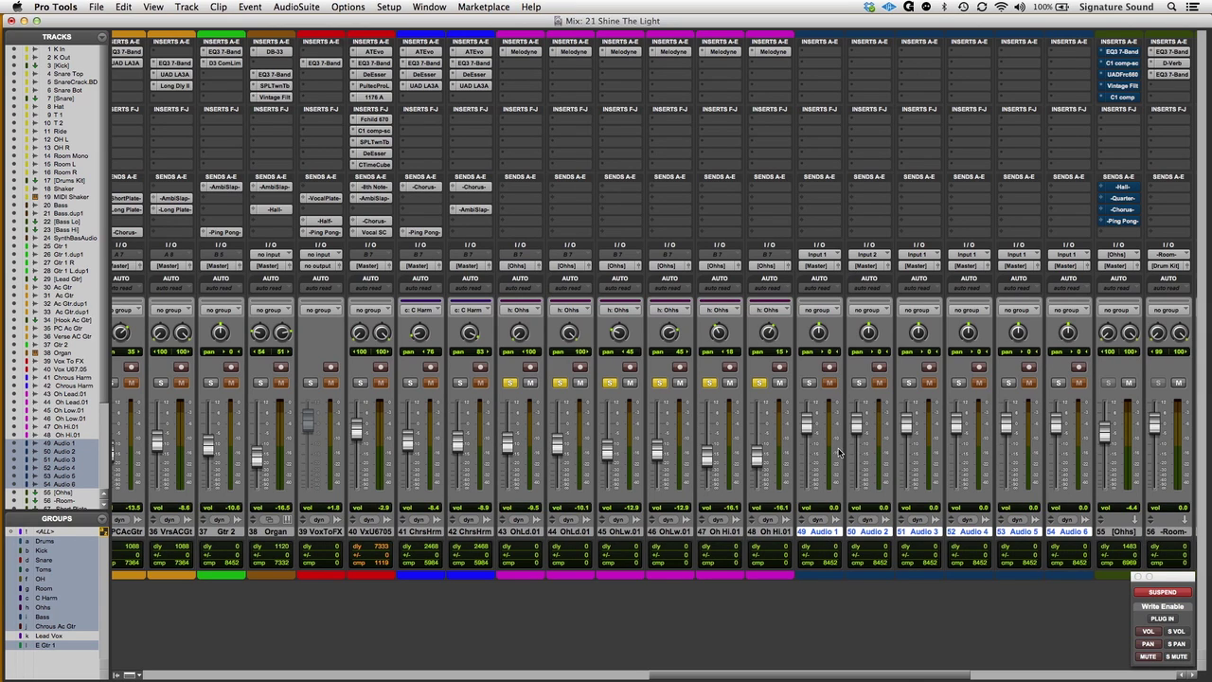
pyautogui.click(824, 255)
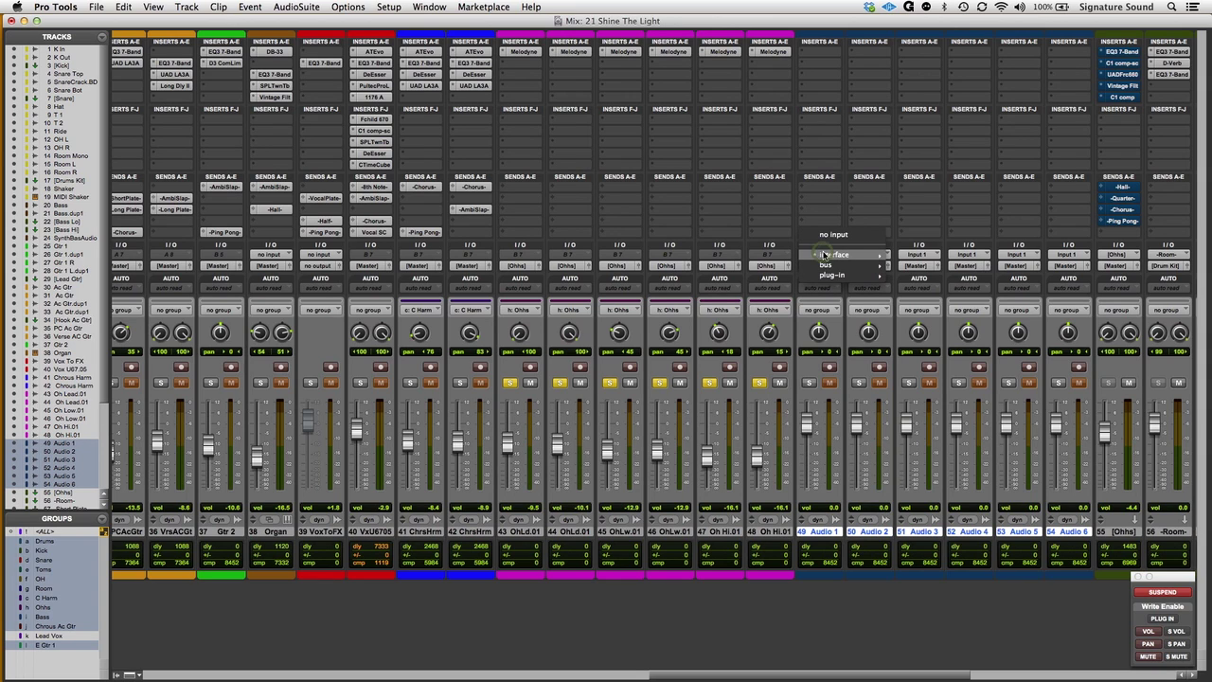
pyautogui.moveTo(825, 266)
pyautogui.moveTo(918, 266)
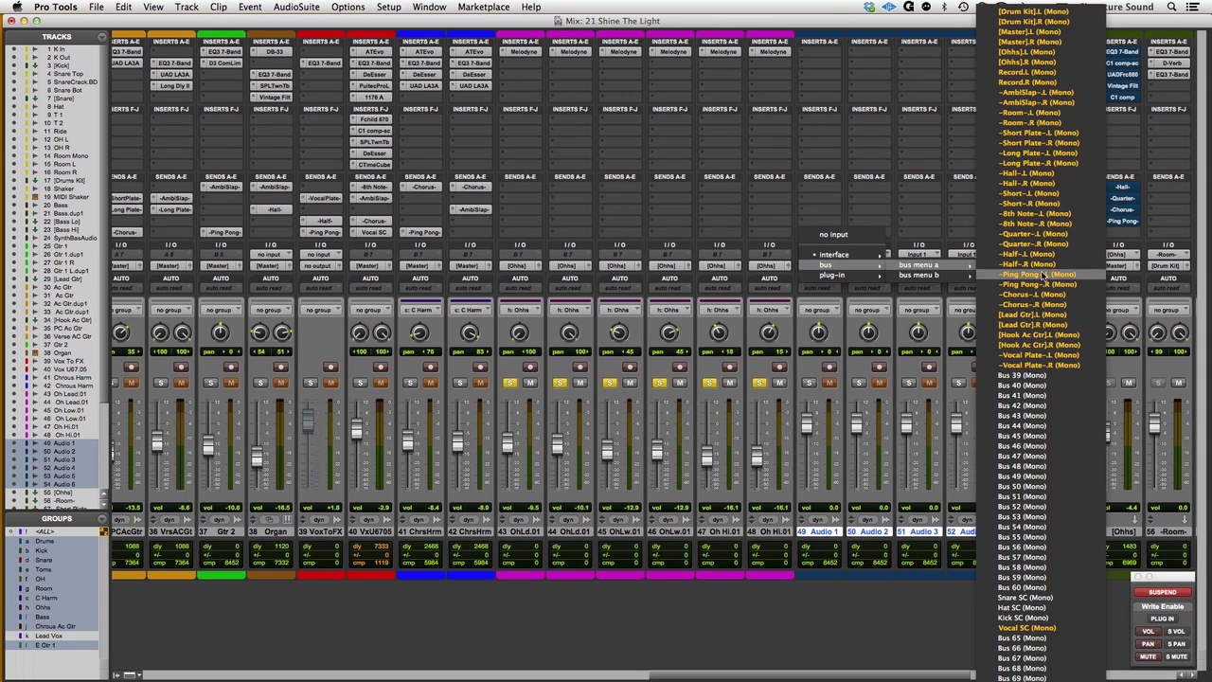
pyautogui.click(1010, 488)
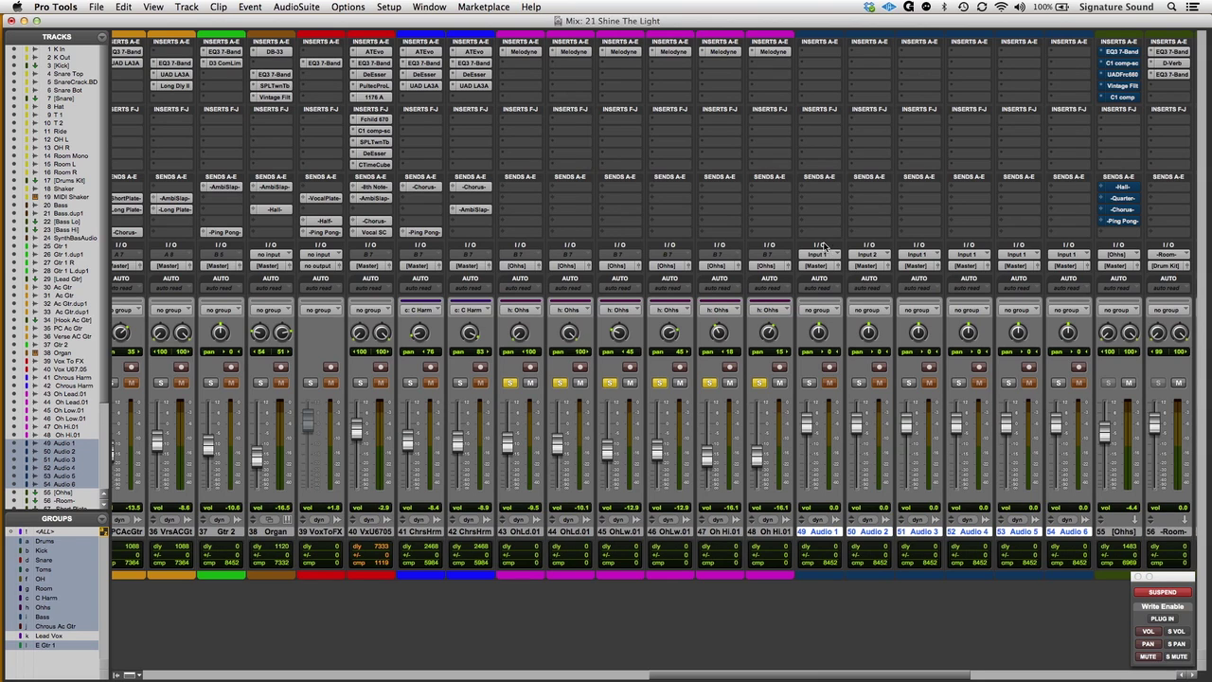
# Assign consecutive mono bus inputs, Bus 50 through Bus 55, to the selected tracks Audio 1 to Audio 6
pyautogui.click(821, 254)
pyautogui.moveTo(826, 264)
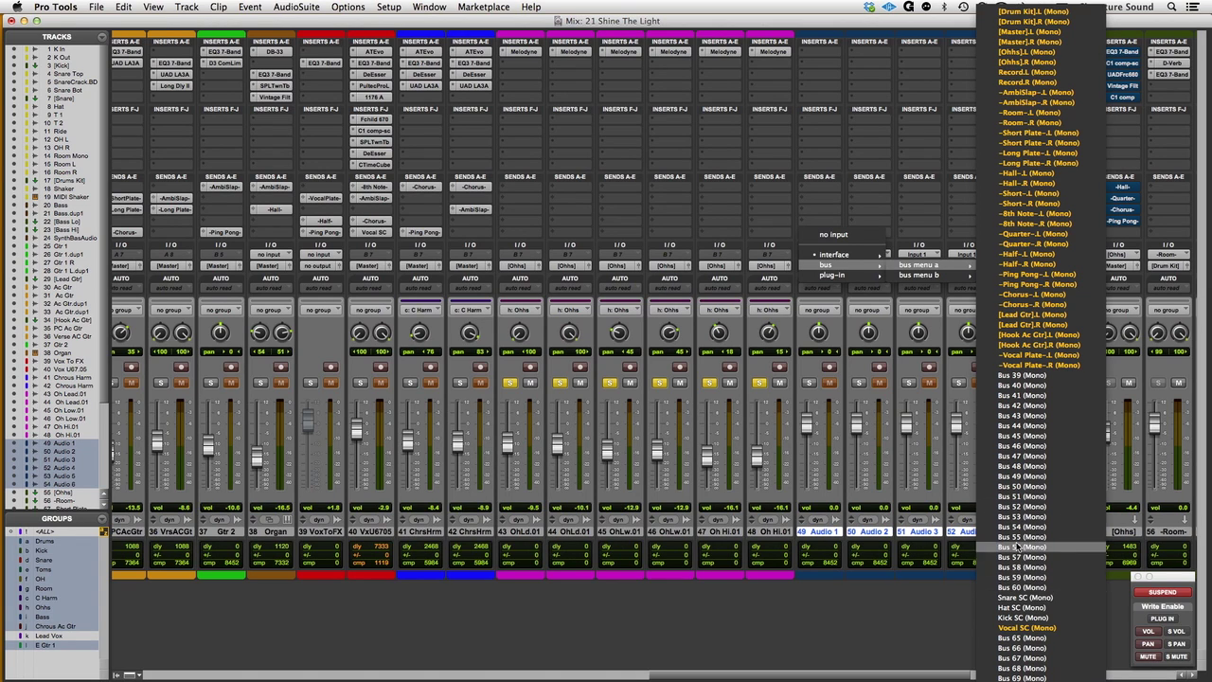
pyautogui.keyDown('alt'); pyautogui.keyDown('shift'); pyautogui.keyDown('super'); pyautogui.click(1018, 487); pyautogui.keyUp('super'); pyautogui.keyUp('shift'); pyautogui.keyUp('alt')
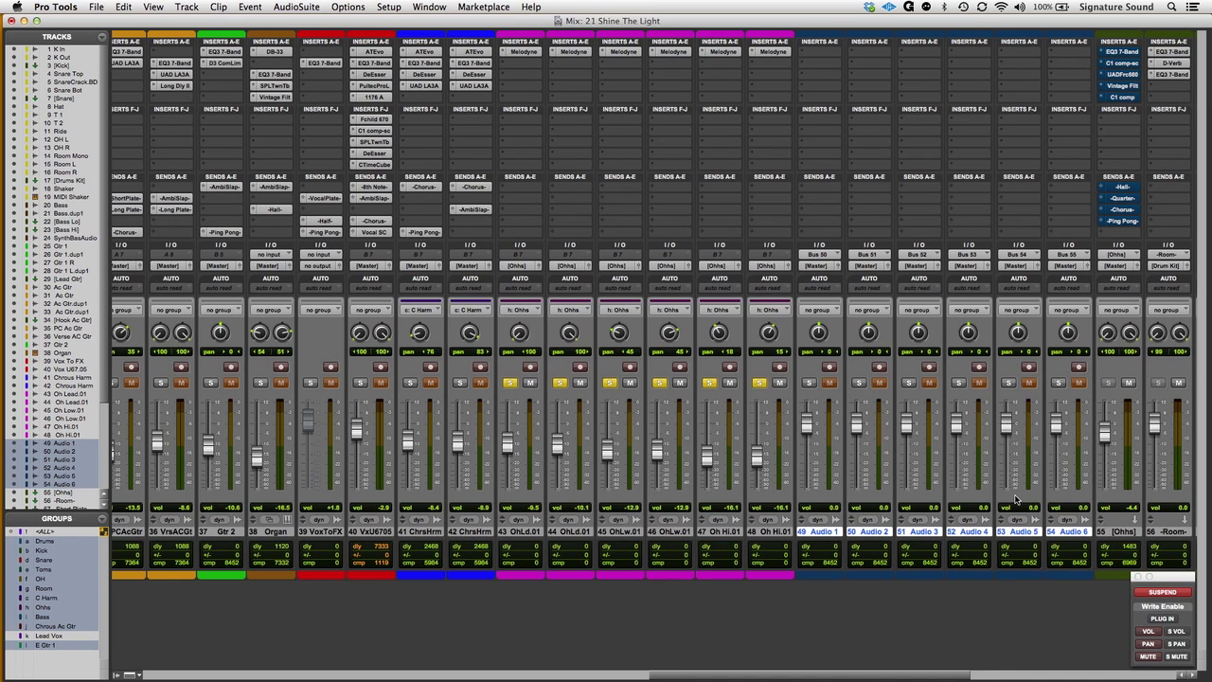
# Add consecutive mono sends, Bus 50 through Bus 55, on the first send slot of the six Oh tracks
pyautogui.click(770, 531)
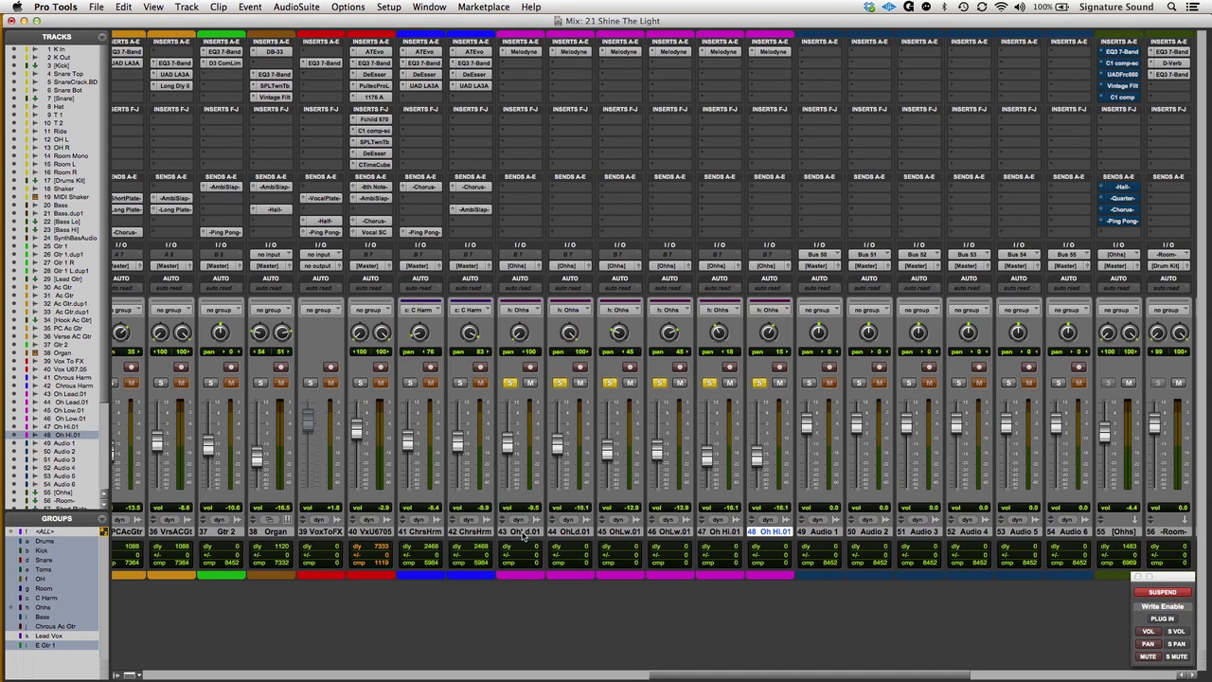
pyautogui.keyDown('shift'); pyautogui.click(522, 532); pyautogui.keyUp('shift')
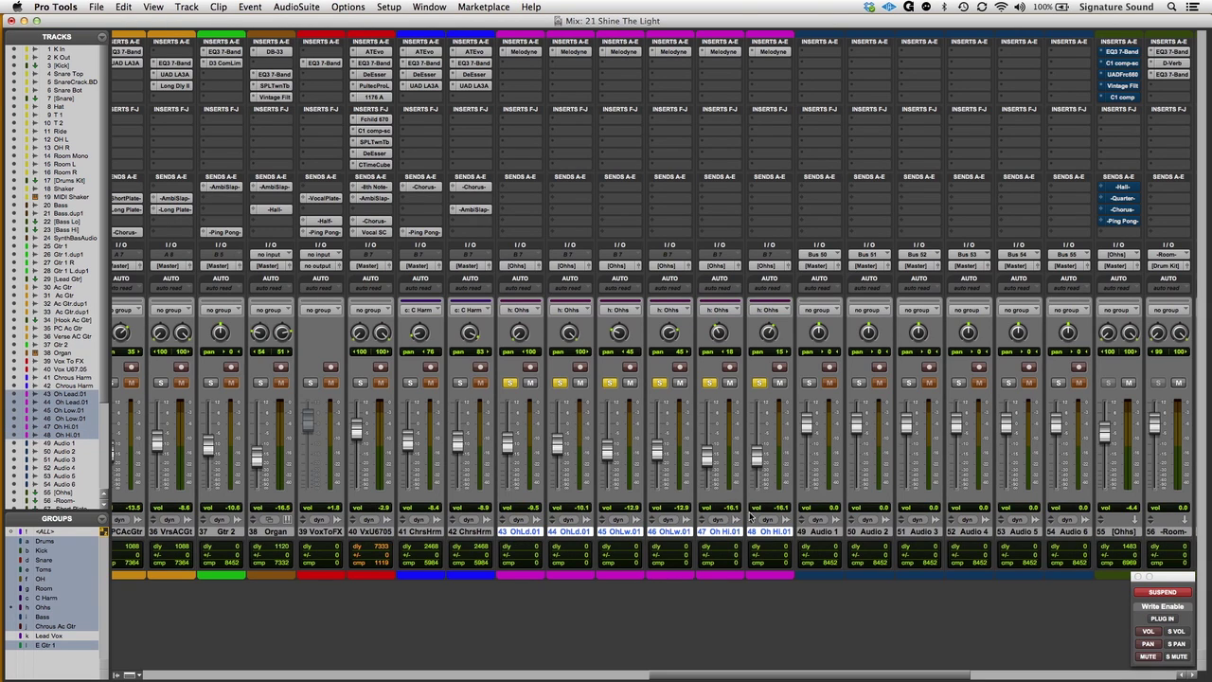
pyautogui.click(510, 191)
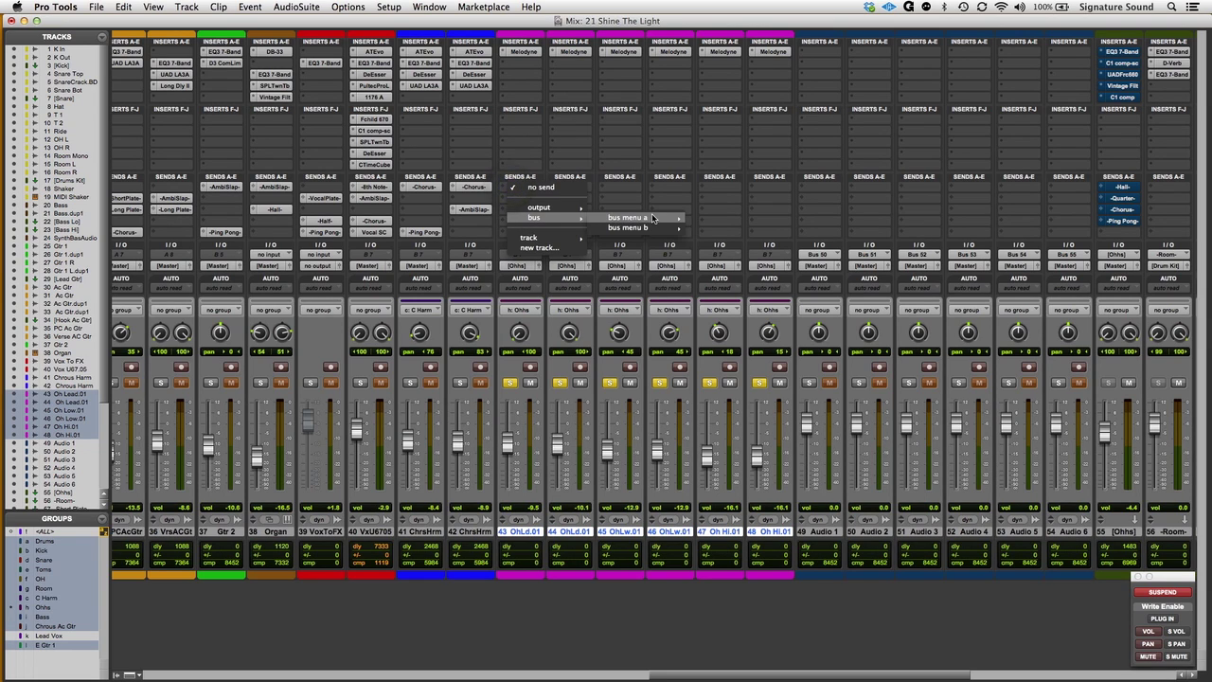
pyautogui.moveTo(648, 218)
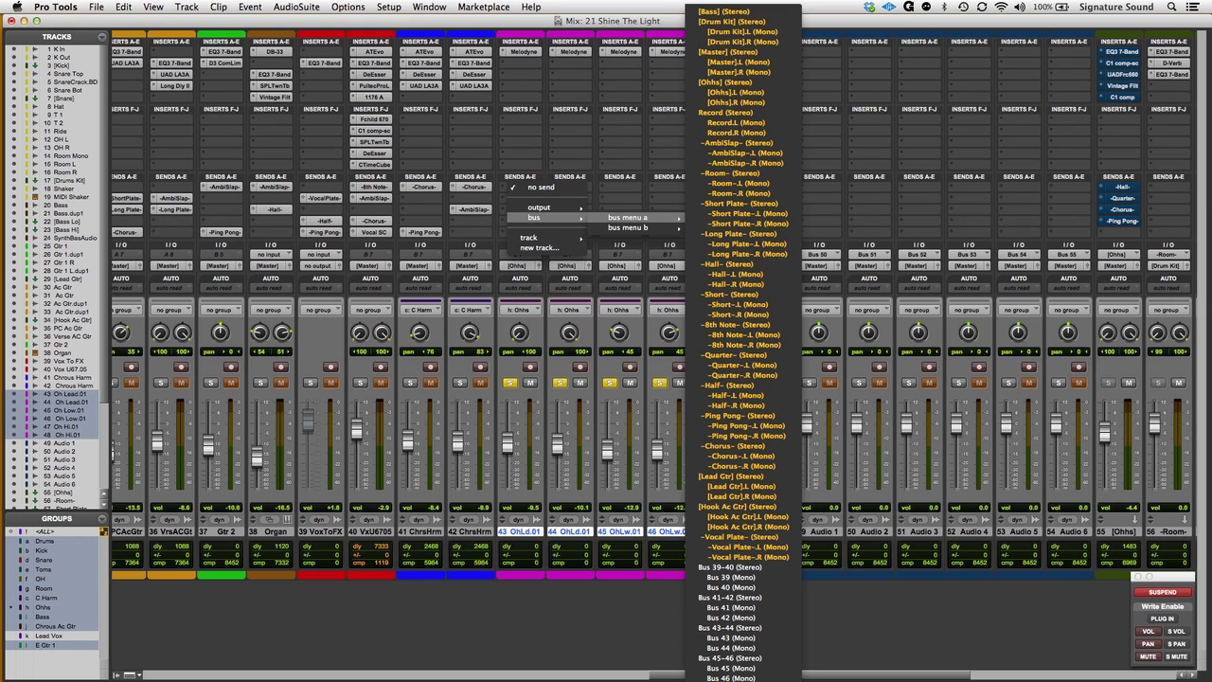
pyautogui.scroll(-2, 744, 649)
pyautogui.scroll(-3, 738, 654)
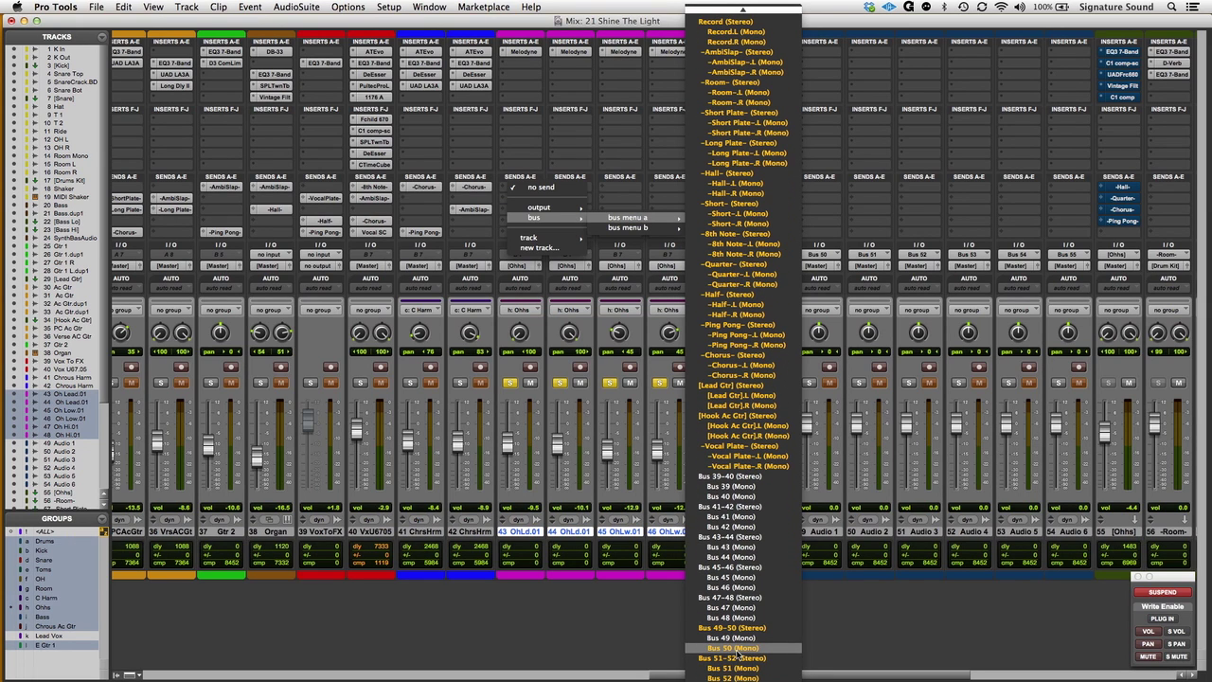
pyautogui.click(738, 649)
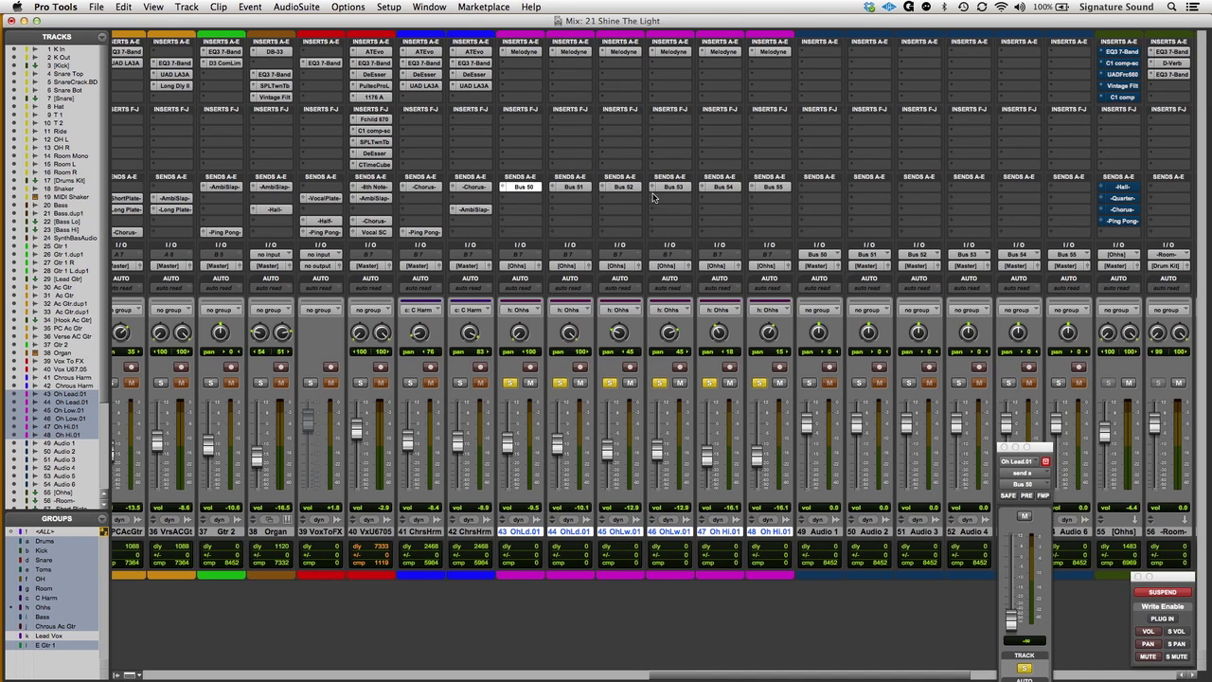
# Set the new sends on all six Oh tracks to 0.0 dB and switch them to pre-fader
pyautogui.keyDown('super'); pyautogui.click(504, 187); pyautogui.keyUp('super')
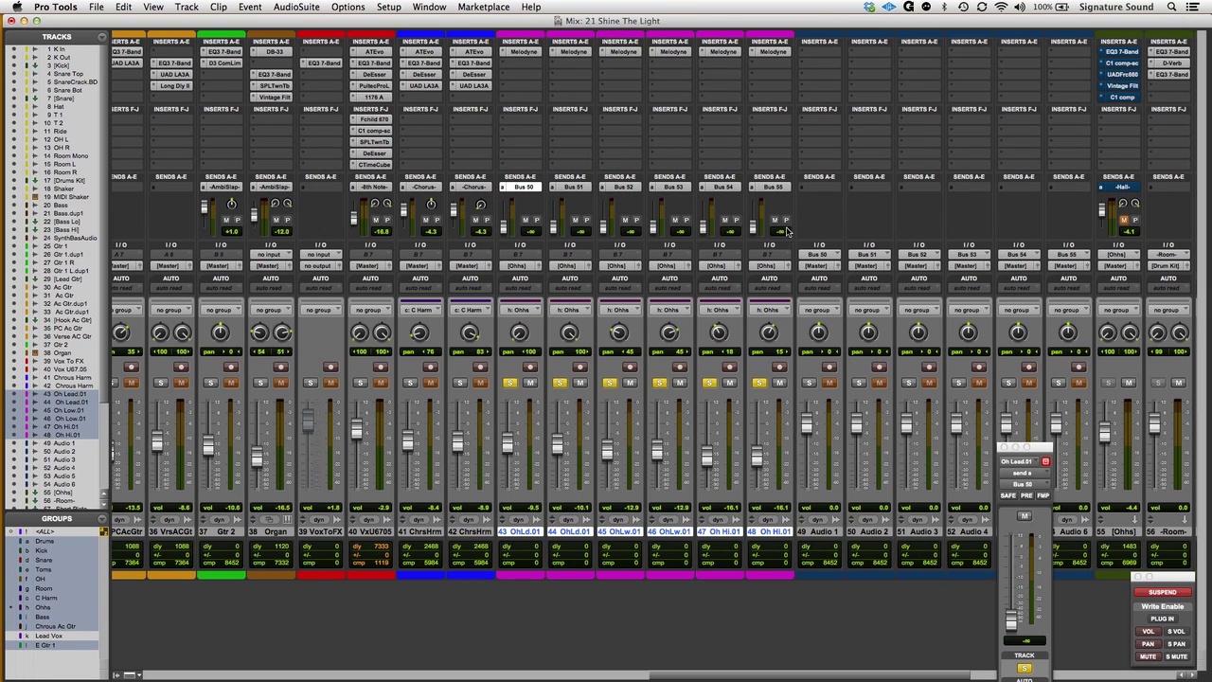
pyautogui.keyDown('alt'); pyautogui.click(554, 228); pyautogui.keyUp('alt')
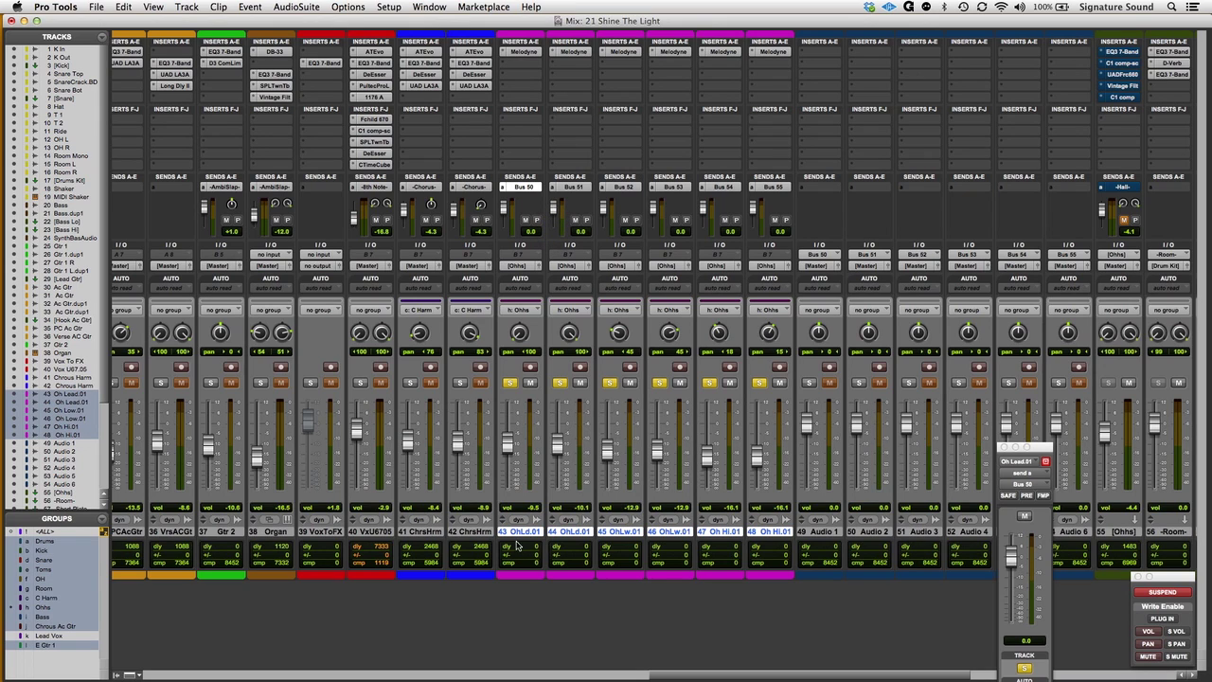
pyautogui.click(786, 221)
# Close the floating send window and record-enable the six tracks Audio 1 to Audio 6
pyautogui.click(825, 537)
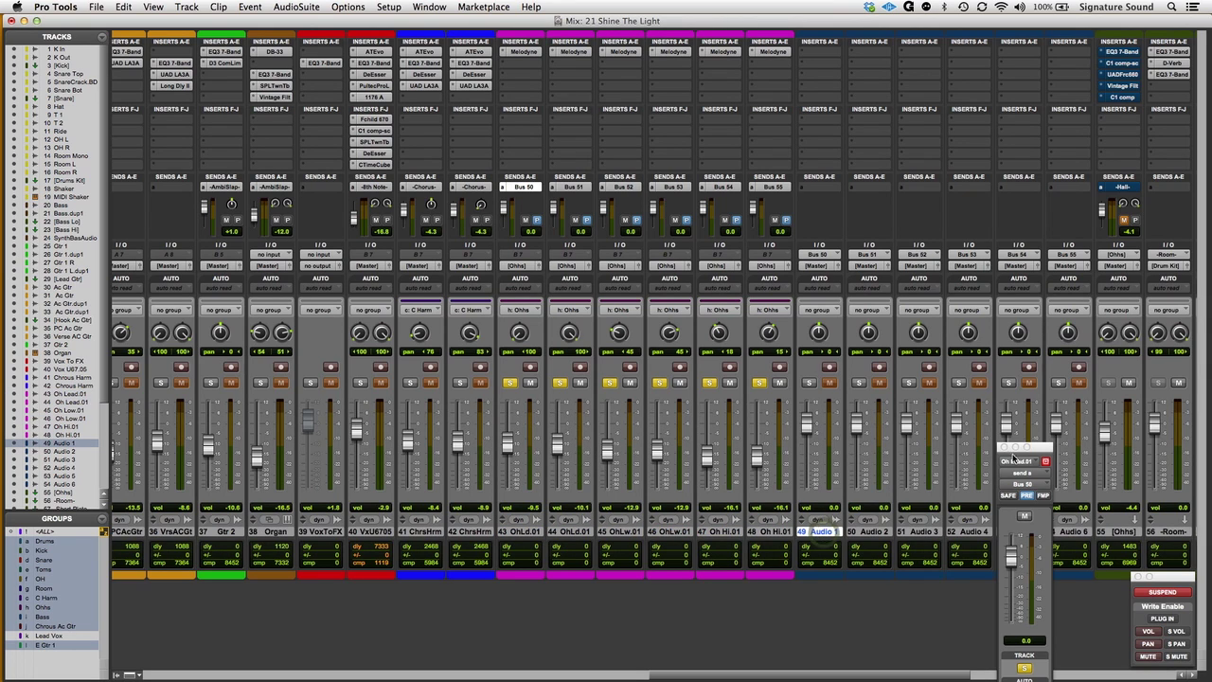
pyautogui.click(1004, 447)
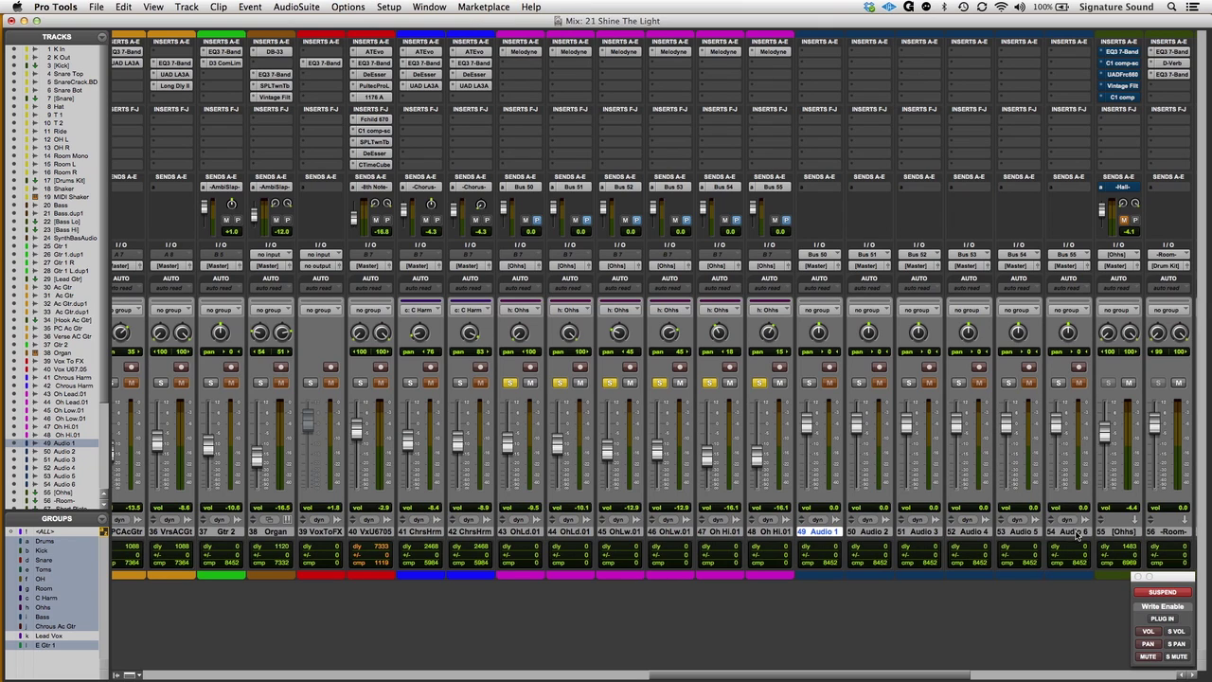
pyautogui.keyDown('shift'); pyautogui.click(1076, 532); pyautogui.keyUp('shift')
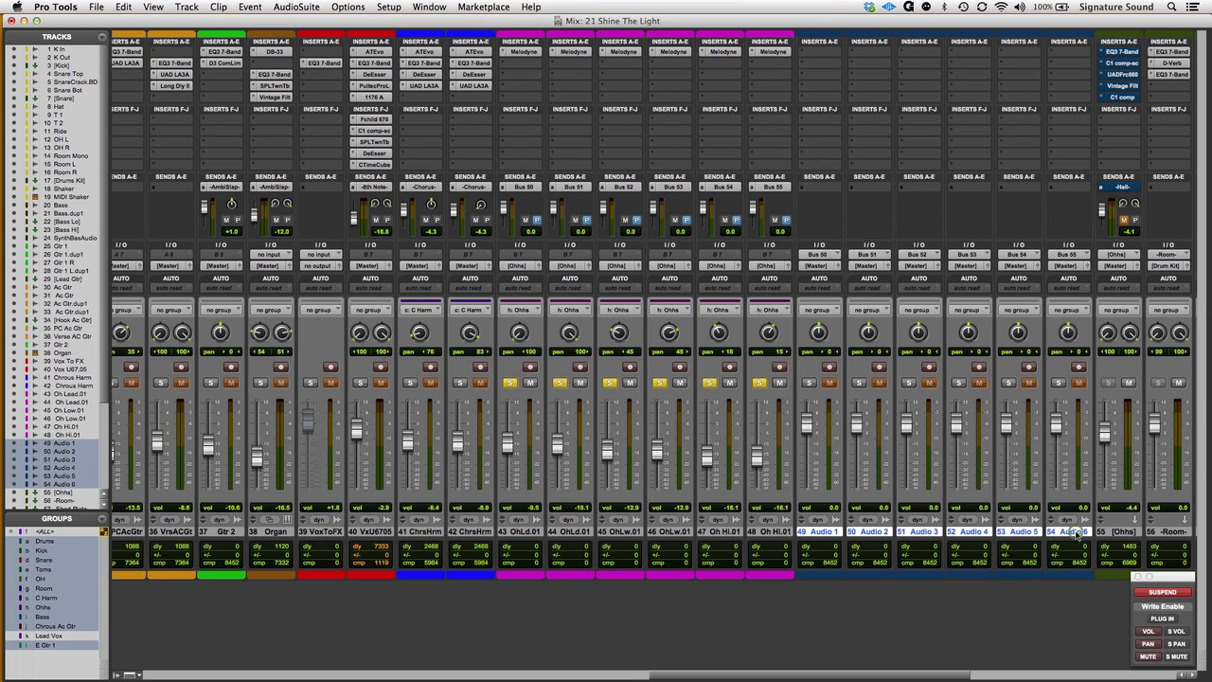
pyautogui.keyDown('alt'); pyautogui.keyDown('shift'); pyautogui.click(1081, 368); pyautogui.keyUp('shift'); pyautogui.keyUp('alt')
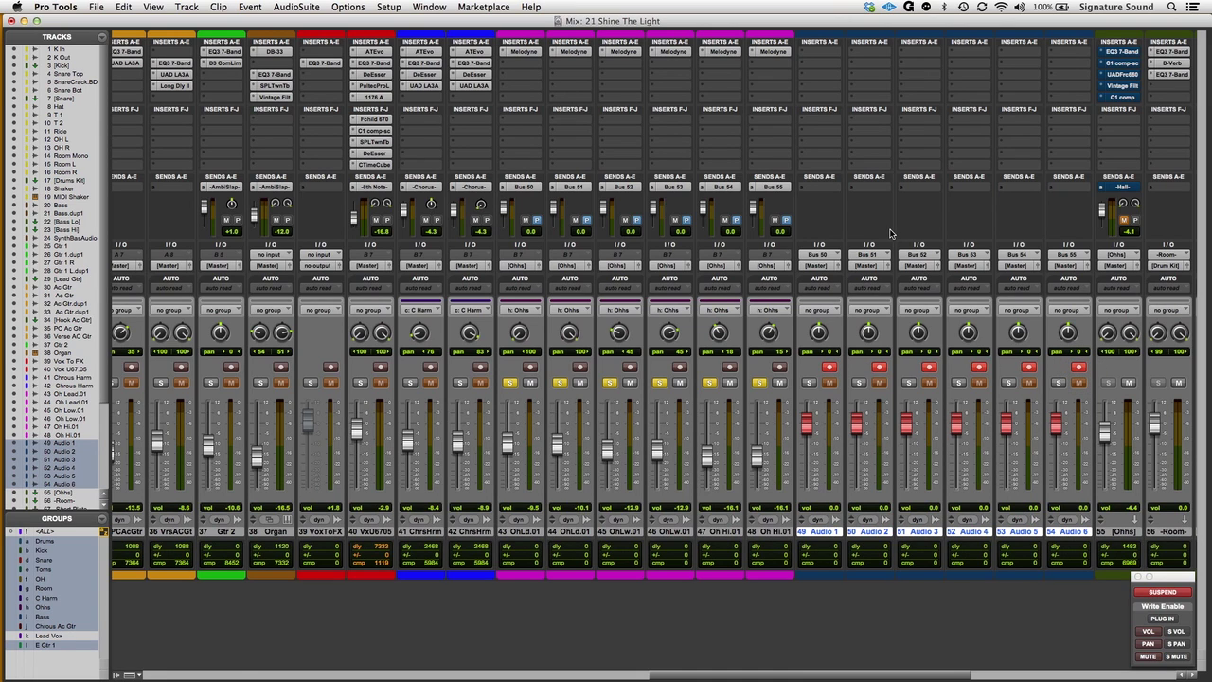
# In the Edit window, record the first Group-01 clip of the Oh tracks, bars 32 to 40, onto Audio 1 to Audio 6
pyautogui.press('super+equal')
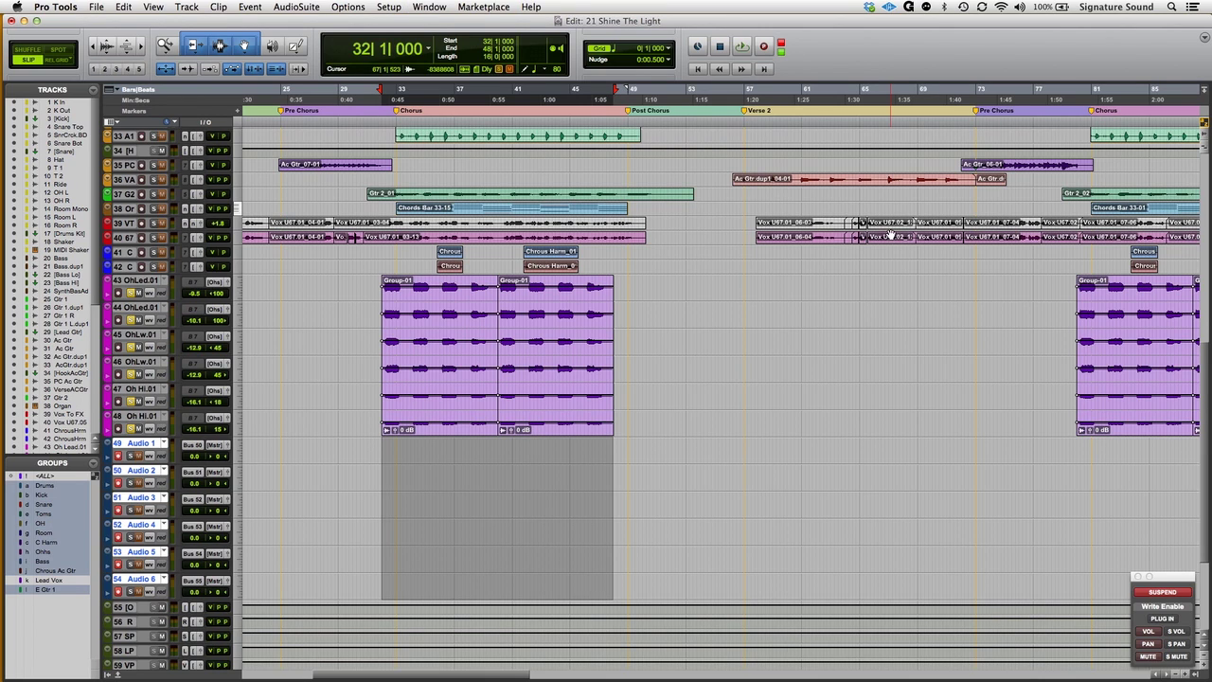
pyautogui.click(457, 430)
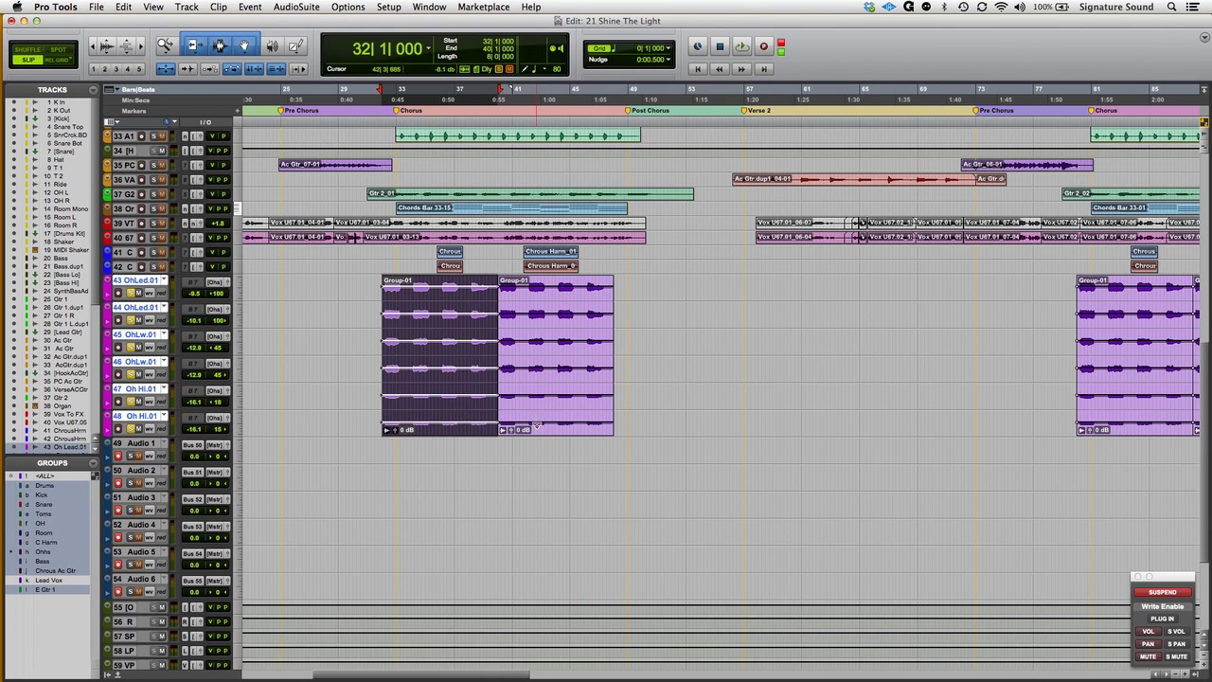
pyautogui.click(466, 431)
pyautogui.click(552, 433)
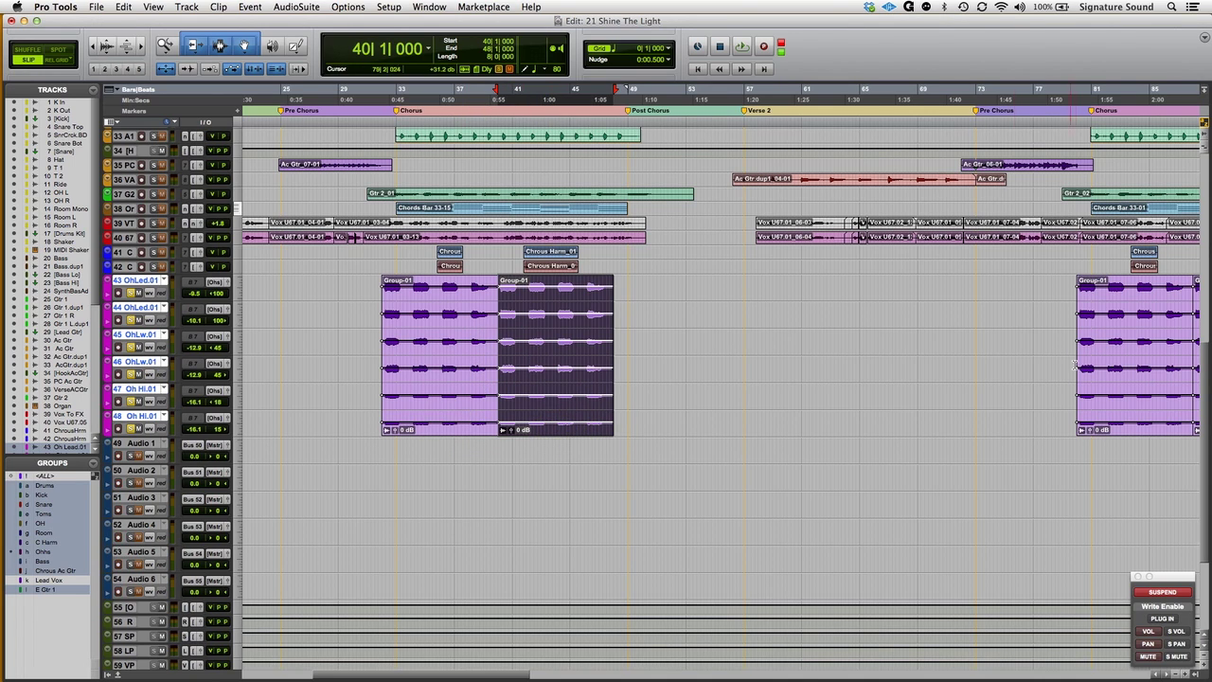
pyautogui.click(452, 433)
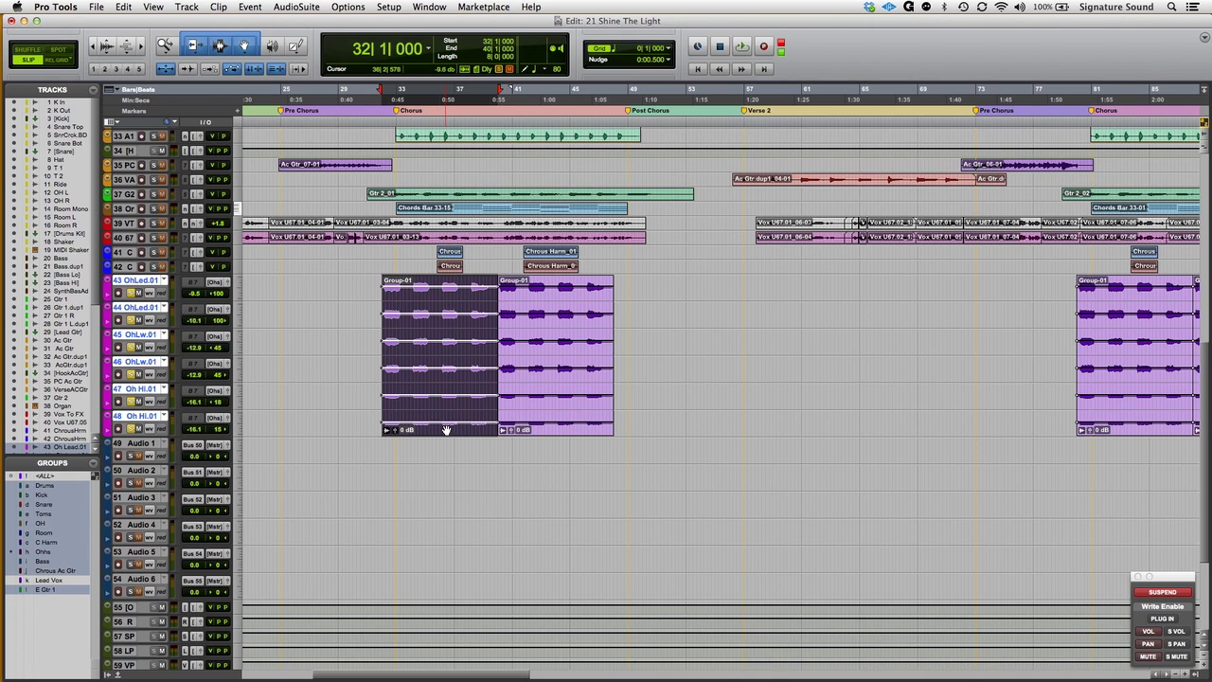
pyautogui.press('super+space')
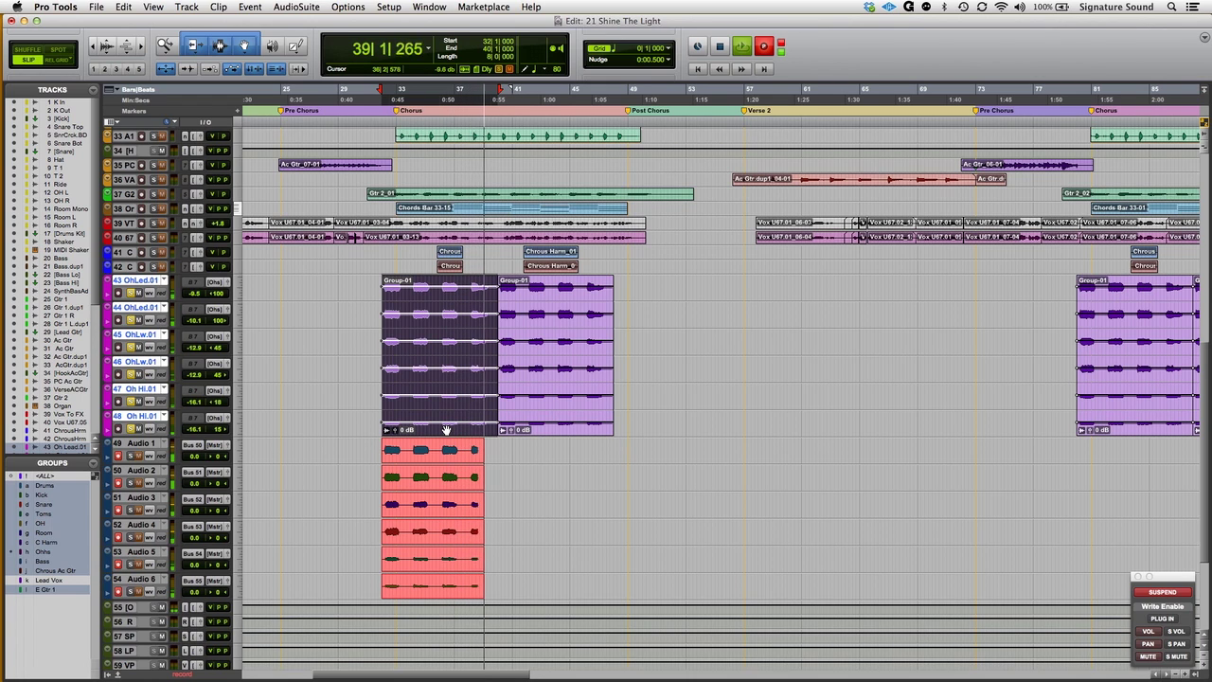
pyautogui.press('space')
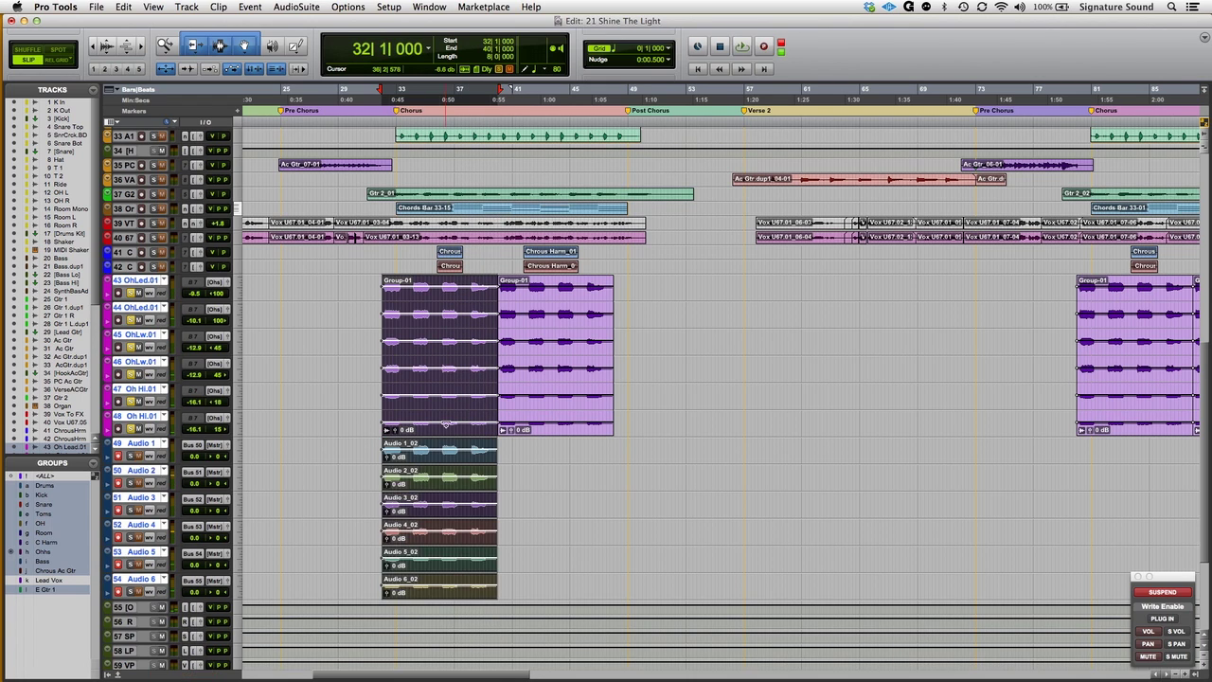
pyautogui.click(509, 449)
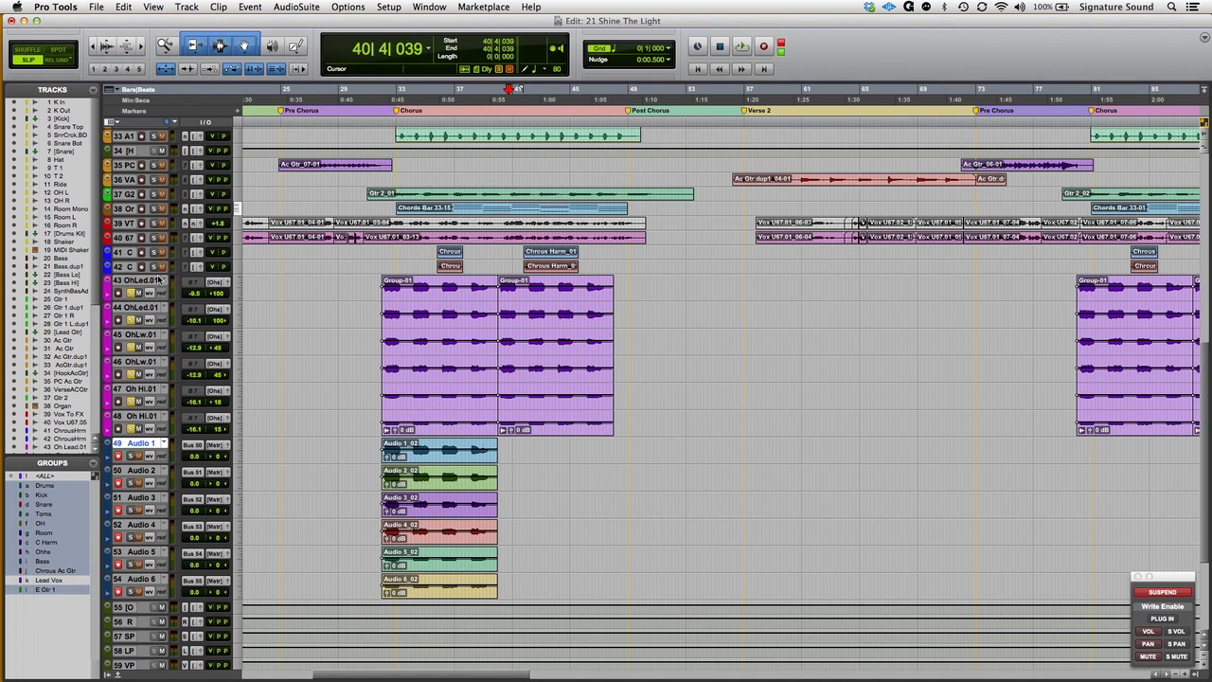
# Select the six Oh tracks, 43 to 48, in the Edit window and create a new empty playlist on all of them
pyautogui.click(142, 282)
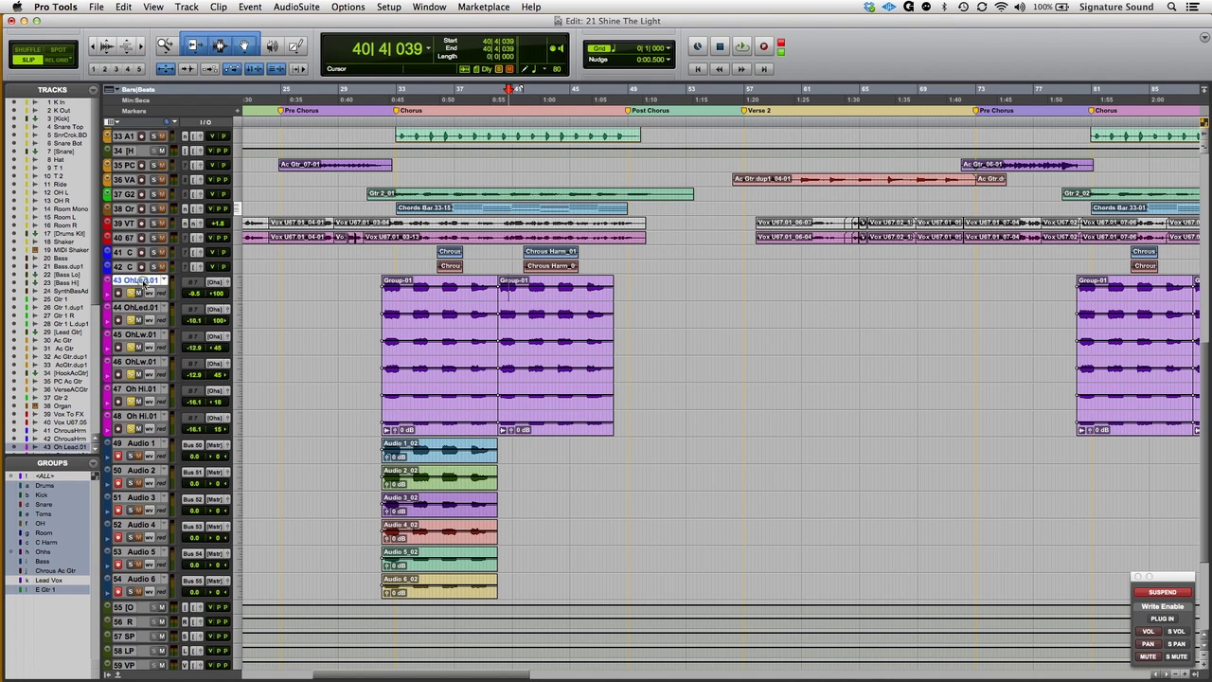
pyautogui.moveTo(142, 282); pyautogui.dragTo(142, 416)
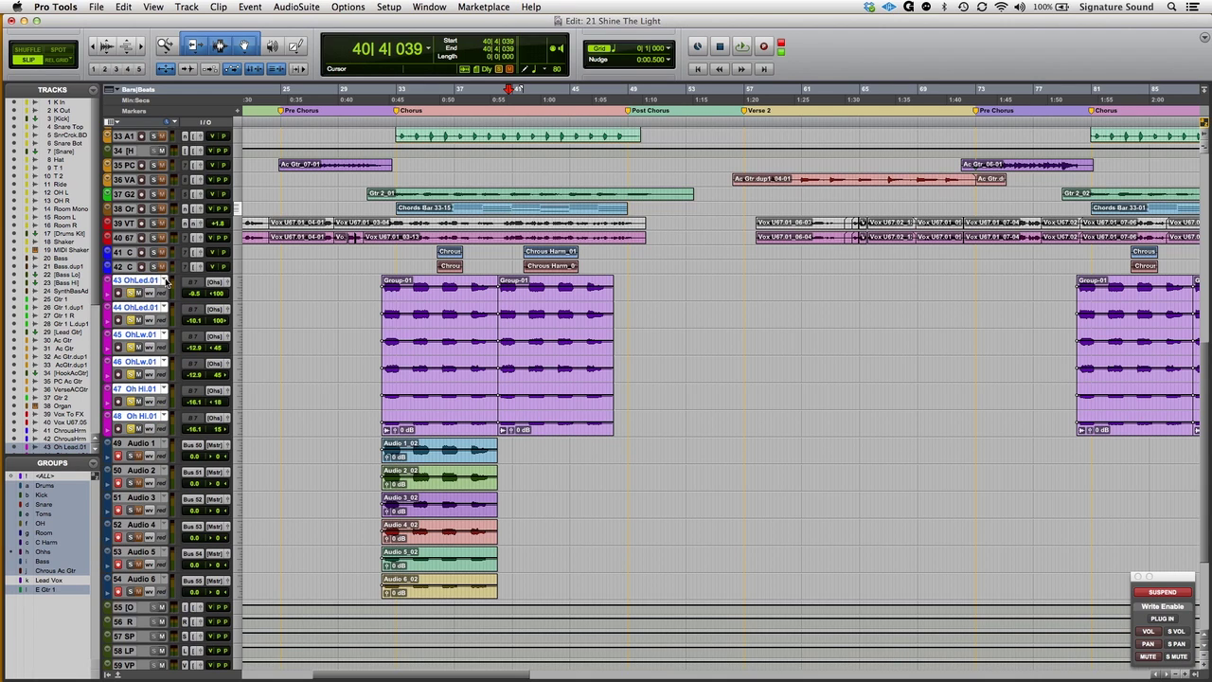
pyautogui.click(311, 282)
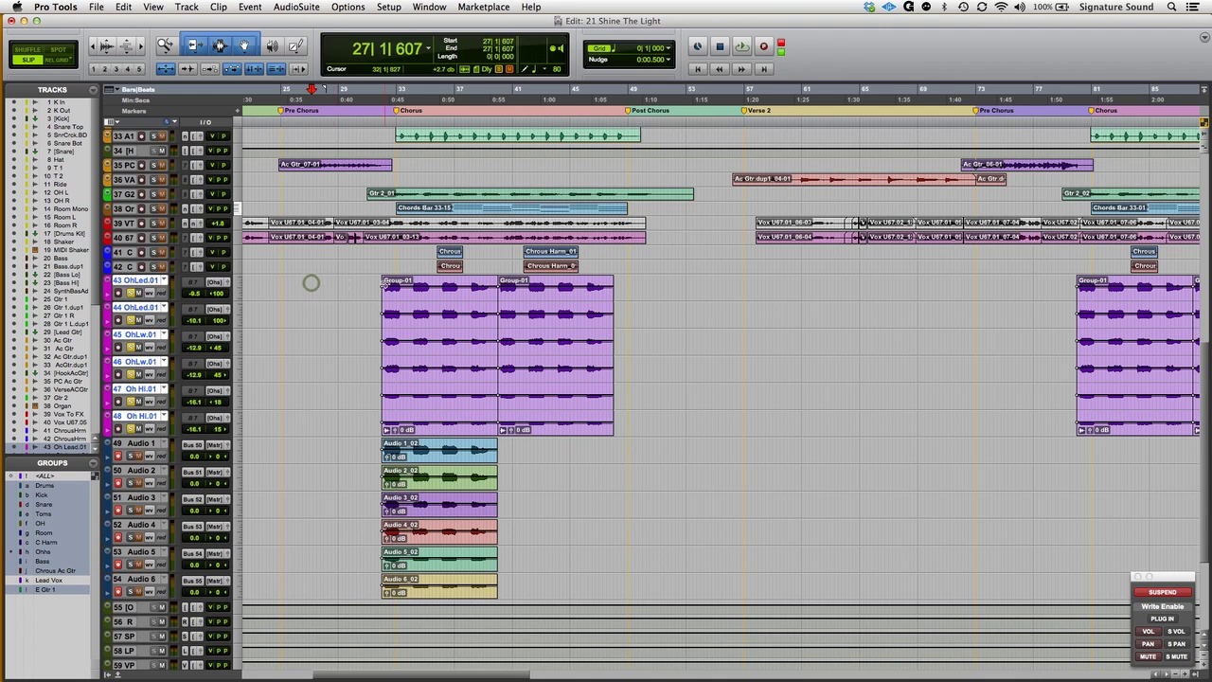
pyautogui.click(164, 281)
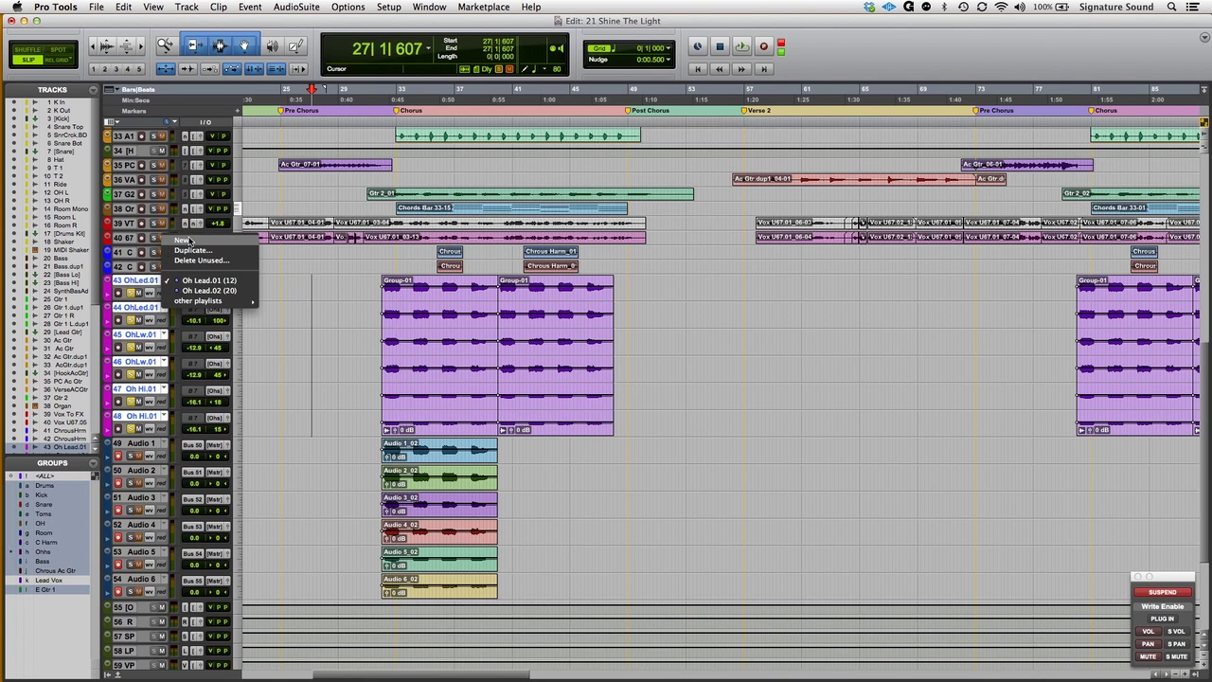
pyautogui.click(189, 241)
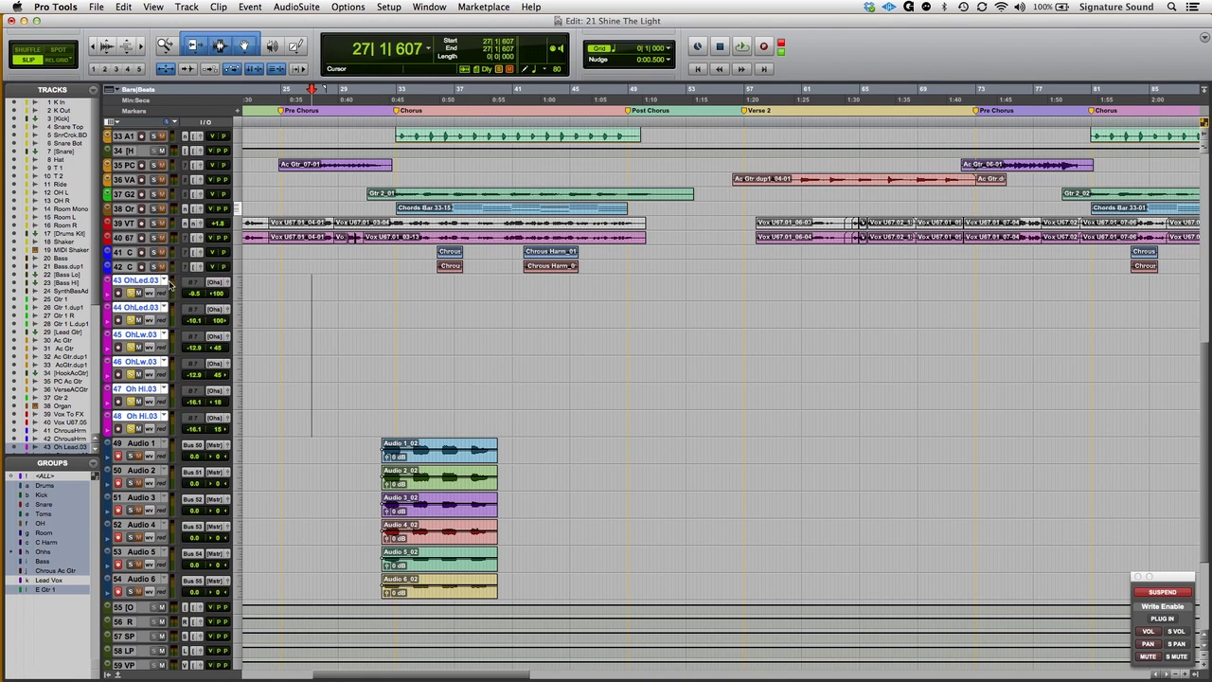
# Move the six recorded clips from Audio 1 to Audio 6 onto the matching Oh tracks, keeping their start at bar 32
pyautogui.click(441, 459)
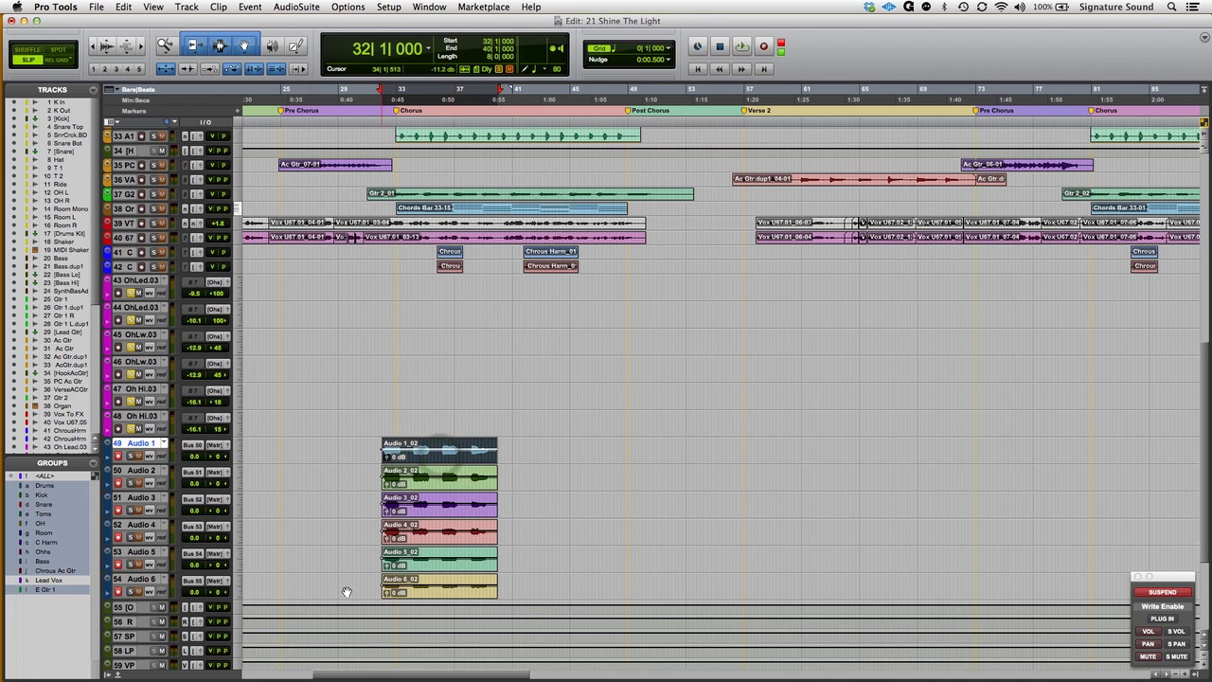
pyautogui.keyDown('shift'); pyautogui.click(140, 579); pyautogui.keyUp('shift')
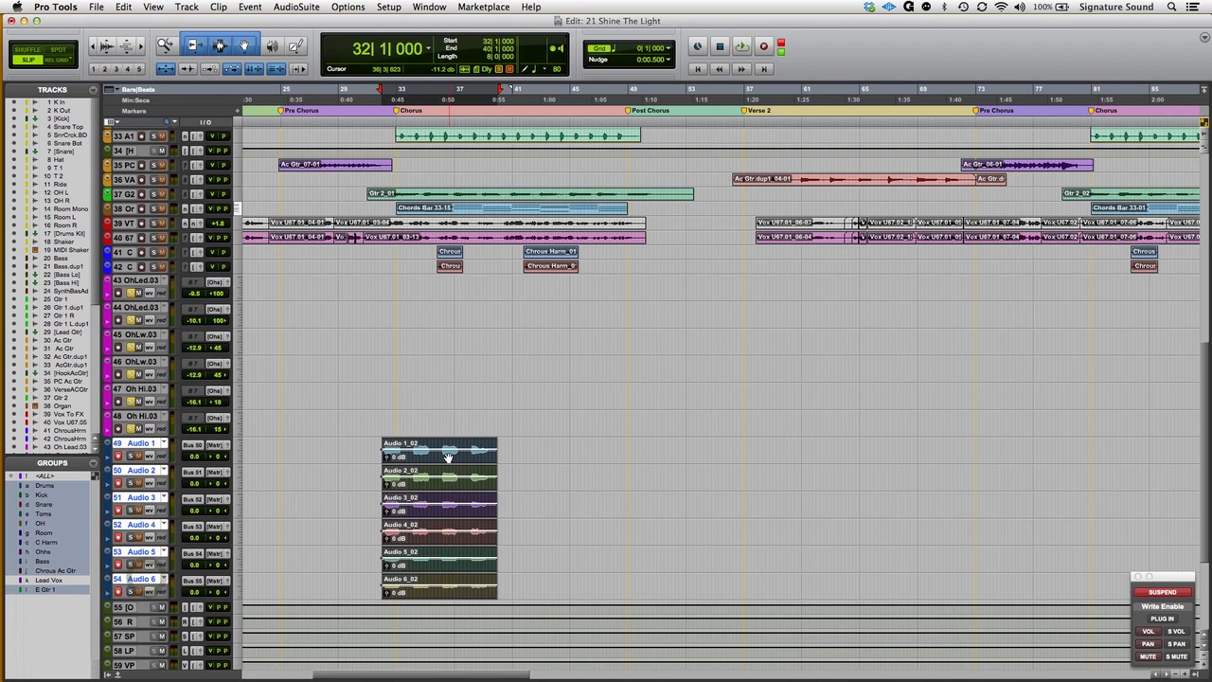
pyautogui.moveTo(448, 458); pyautogui.dragTo(456, 294)
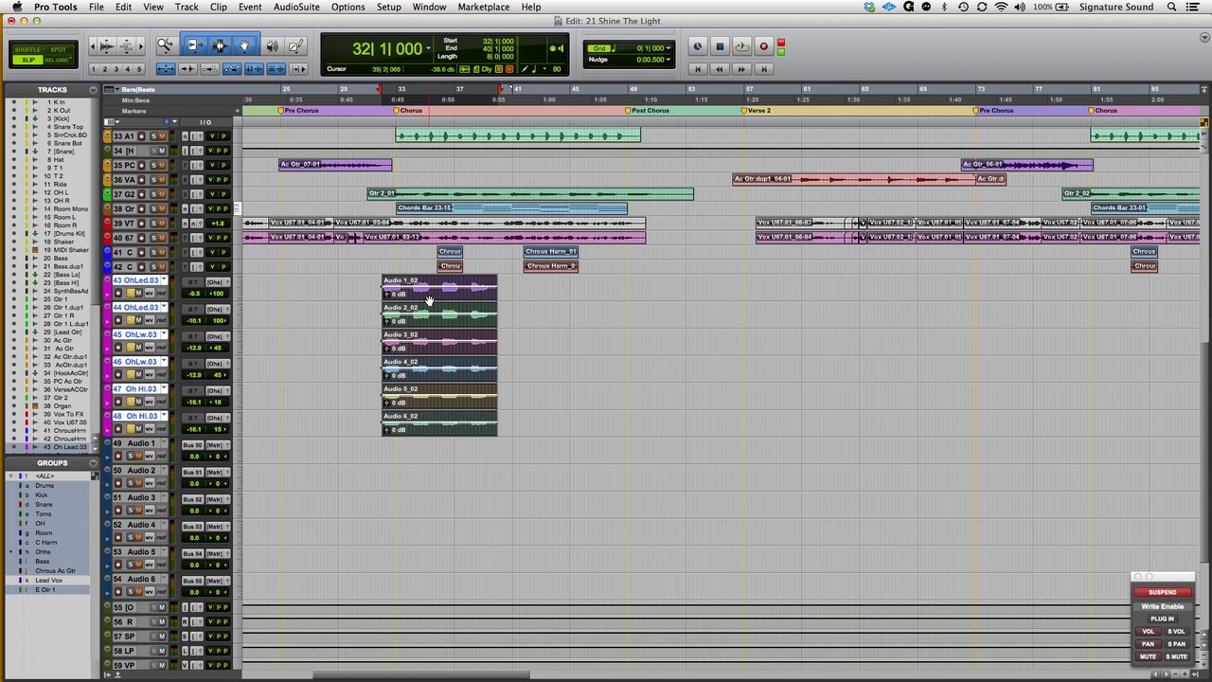
# Duplicate the six printed clips on the Oh tracks so that the copies start at bar 40
pyautogui.press('super+bracketright')
pyautogui.press('super+bracketright')
pyautogui.press('super+bracketright')
pyautogui.press('super+bracketright')
pyautogui.press('super+bracketright')
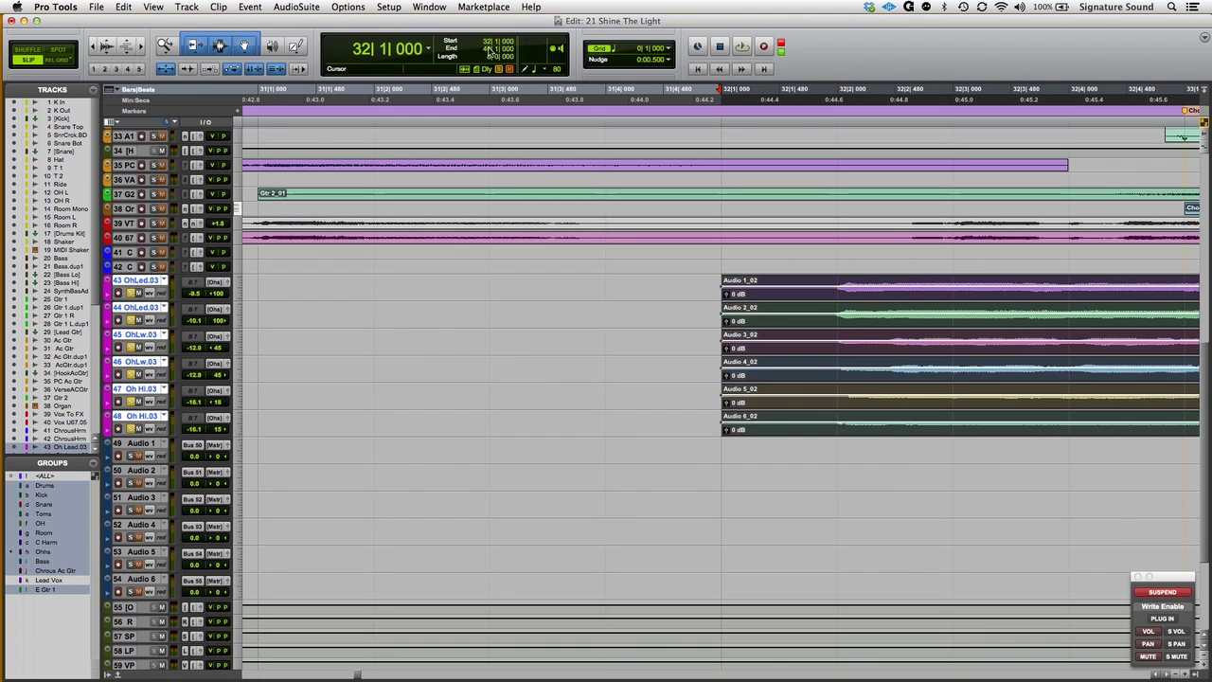
pyautogui.press('r')
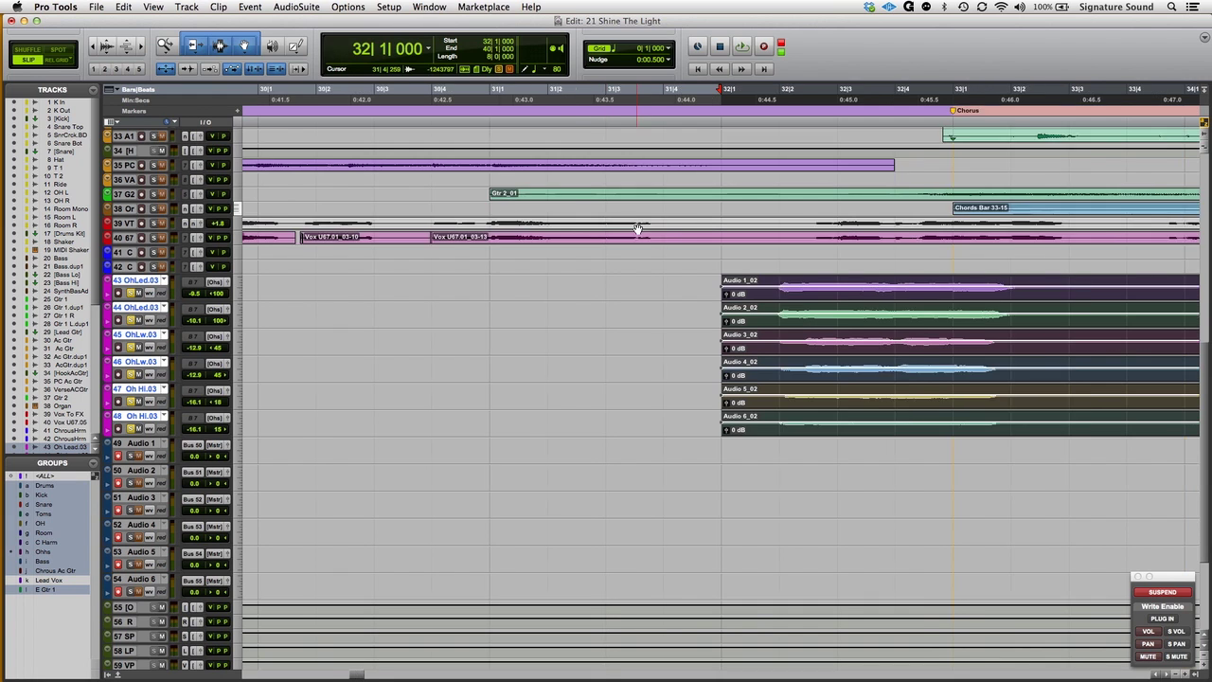
pyautogui.press('r')
pyautogui.press('r')
pyautogui.press('r')
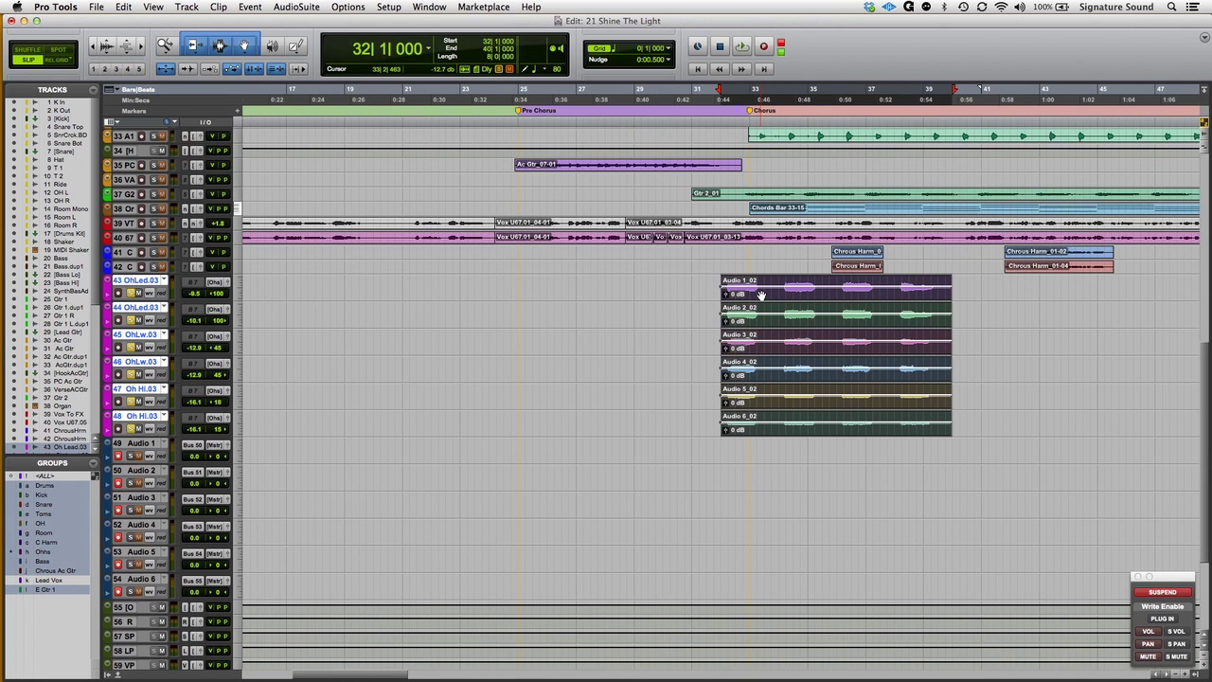
pyautogui.press('super+d')
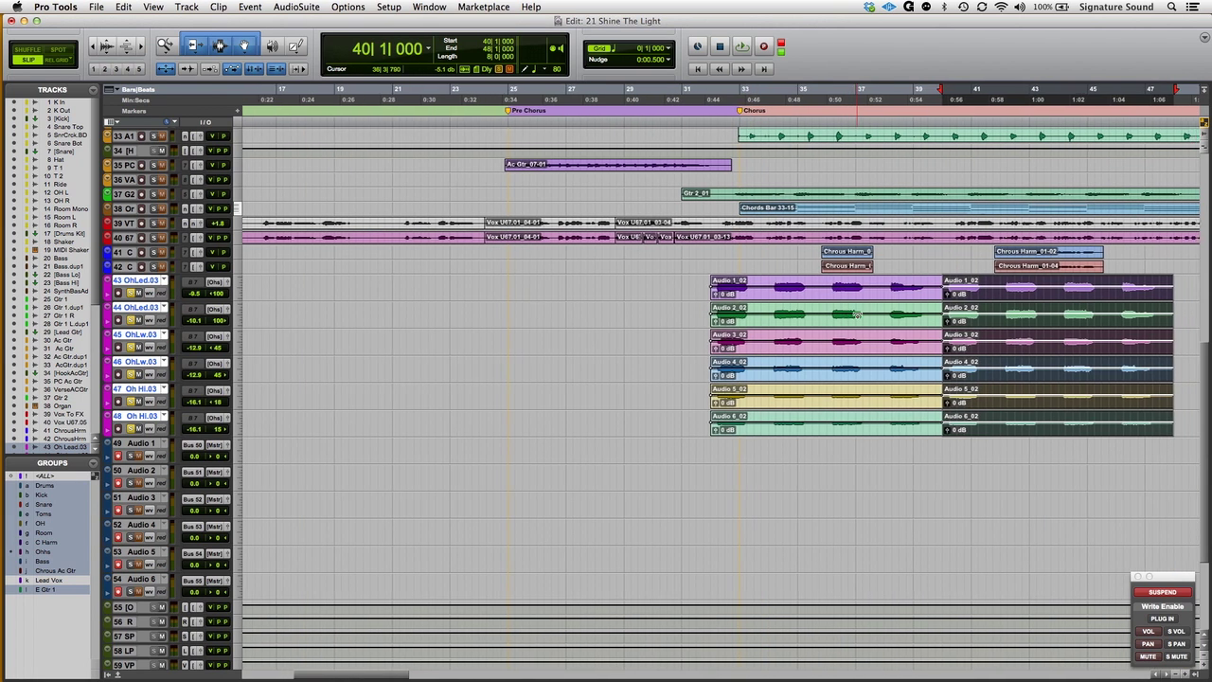
pyautogui.hscroll(5, 855, 313)
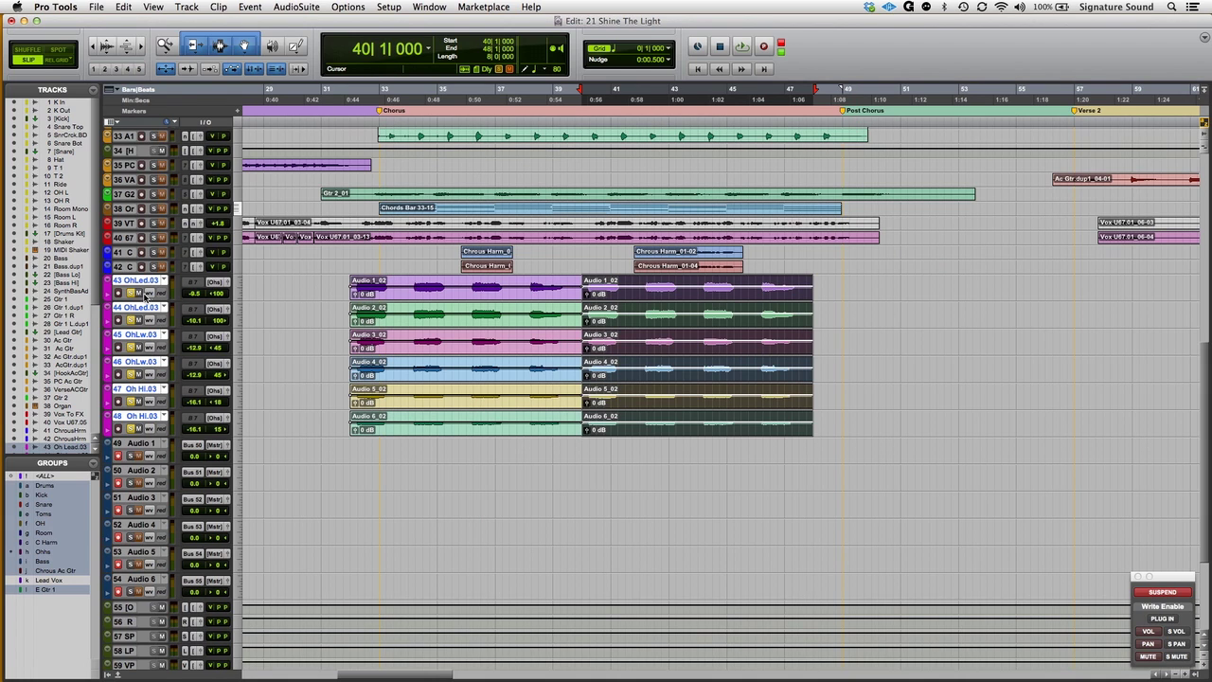
# Clear the solos on the Oh tracks, disarm Audio 1 to Audio 6, and play back the printed clips from bar 32
pyautogui.click(353, 264)
pyautogui.press('space')
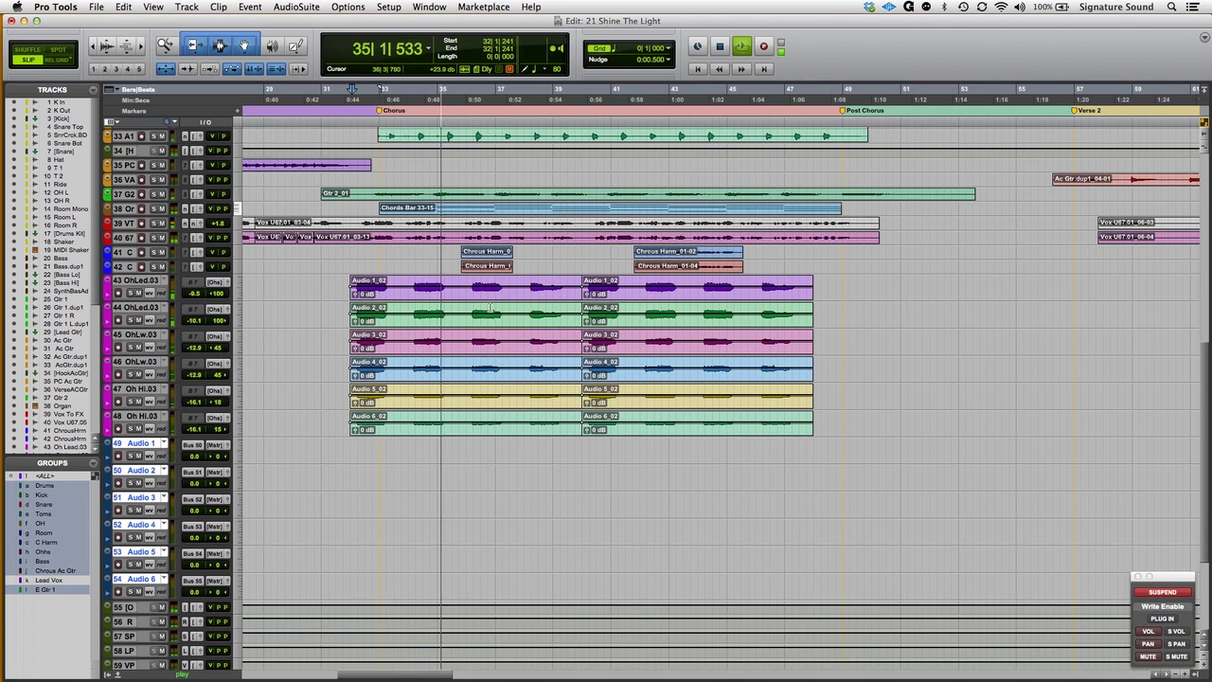
pyautogui.press('space')
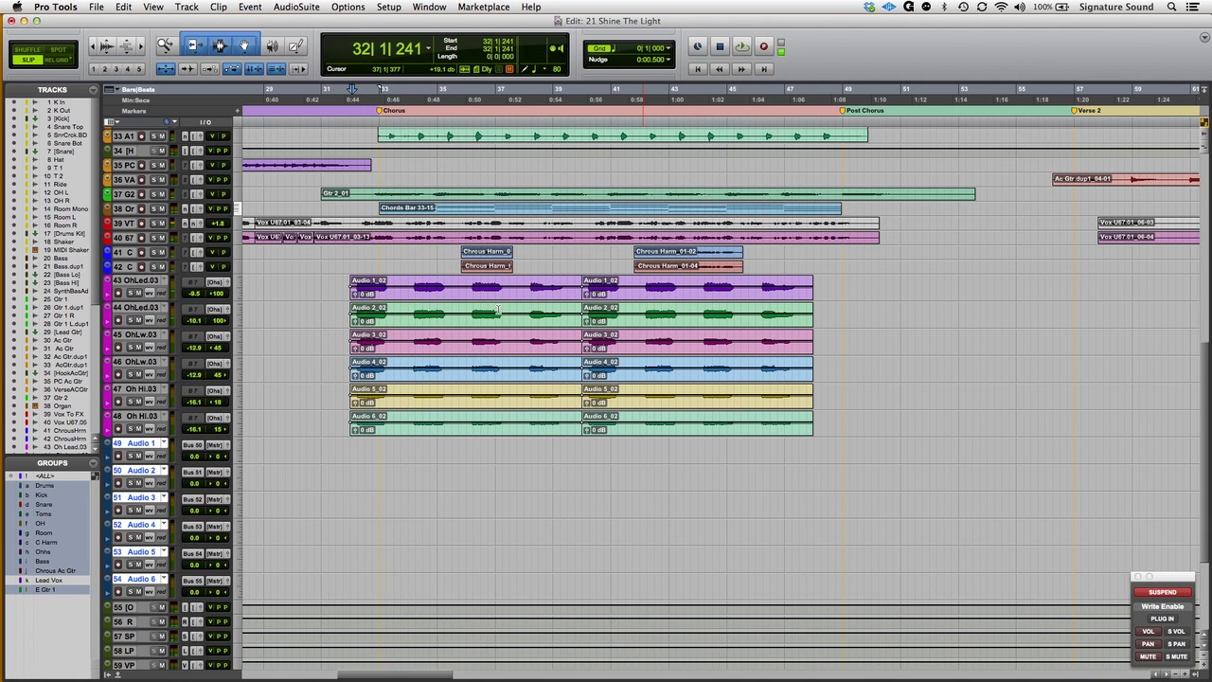
# Make the Melodyne inserts on all six Oh tracks inactive in the Mix window
pyautogui.press('super+equal')
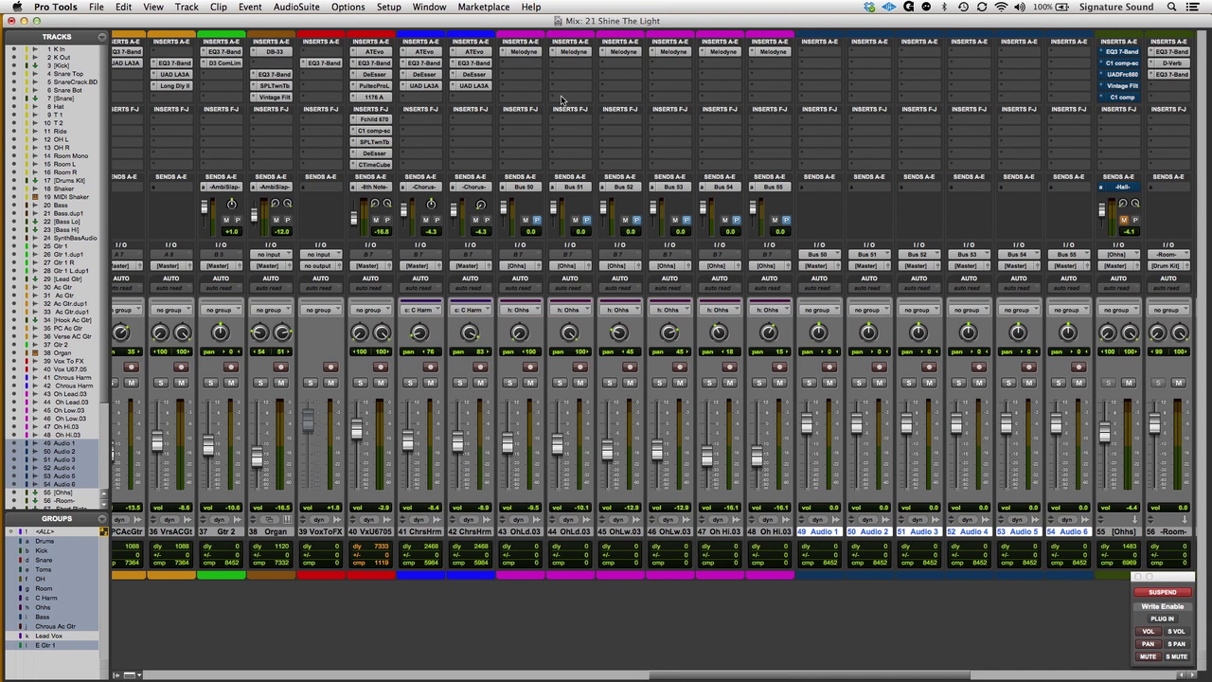
pyautogui.keyDown('ctrl'); pyautogui.keyDown('super'); pyautogui.click(526, 53); pyautogui.keyUp('super'); pyautogui.keyUp('ctrl')
pyautogui.keyDown('ctrl'); pyautogui.keyDown('super'); pyautogui.click(575, 53); pyautogui.keyUp('super'); pyautogui.keyUp('ctrl')
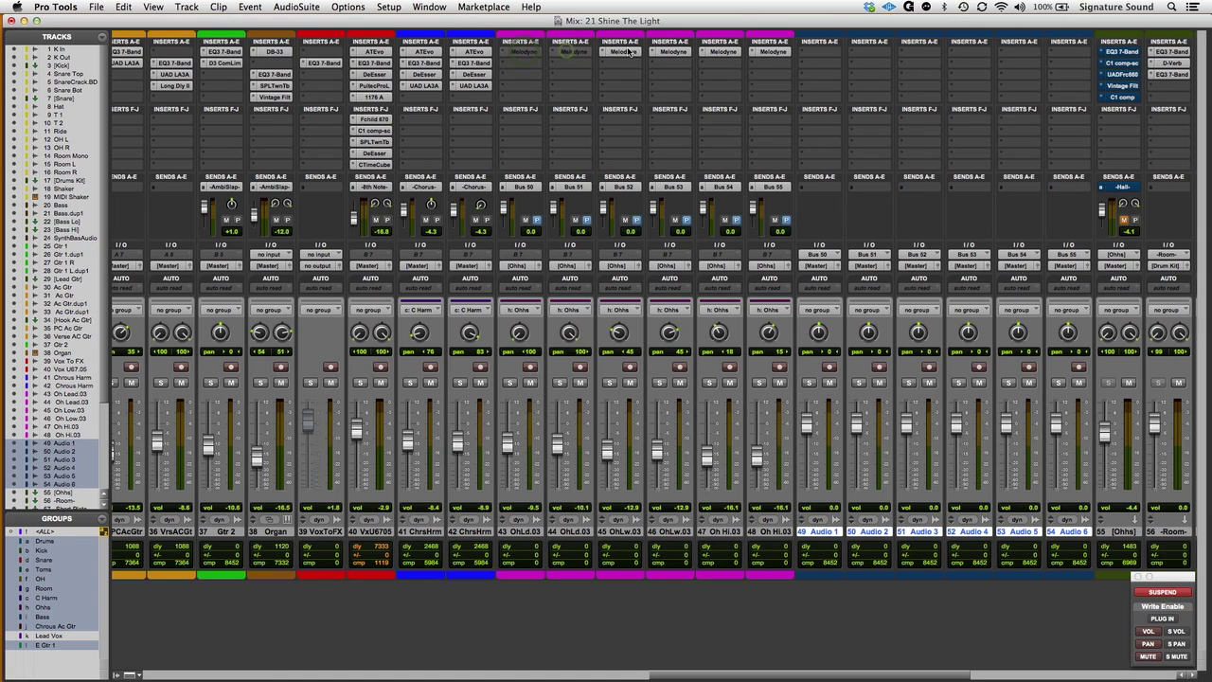
pyautogui.keyDown('ctrl'); pyautogui.keyDown('super'); pyautogui.click(624, 53); pyautogui.keyUp('super'); pyautogui.keyUp('ctrl')
pyautogui.keyDown('ctrl'); pyautogui.keyDown('super'); pyautogui.click(673, 53); pyautogui.keyUp('super'); pyautogui.keyUp('ctrl')
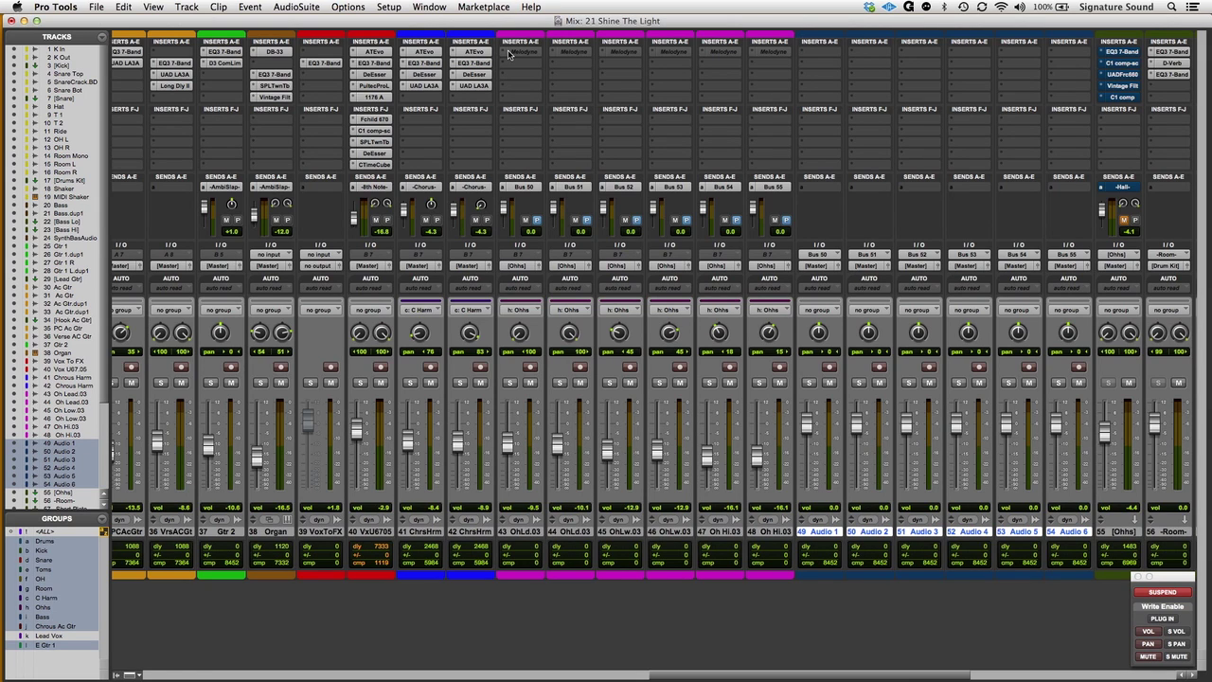
pyautogui.press('super+equal')
pyautogui.press('super+equal')
# Temporarily reactivate Melodyne on the first Oh Lead track to view its pitch edits, closing and deactivating it when done
pyautogui.click(526, 51)
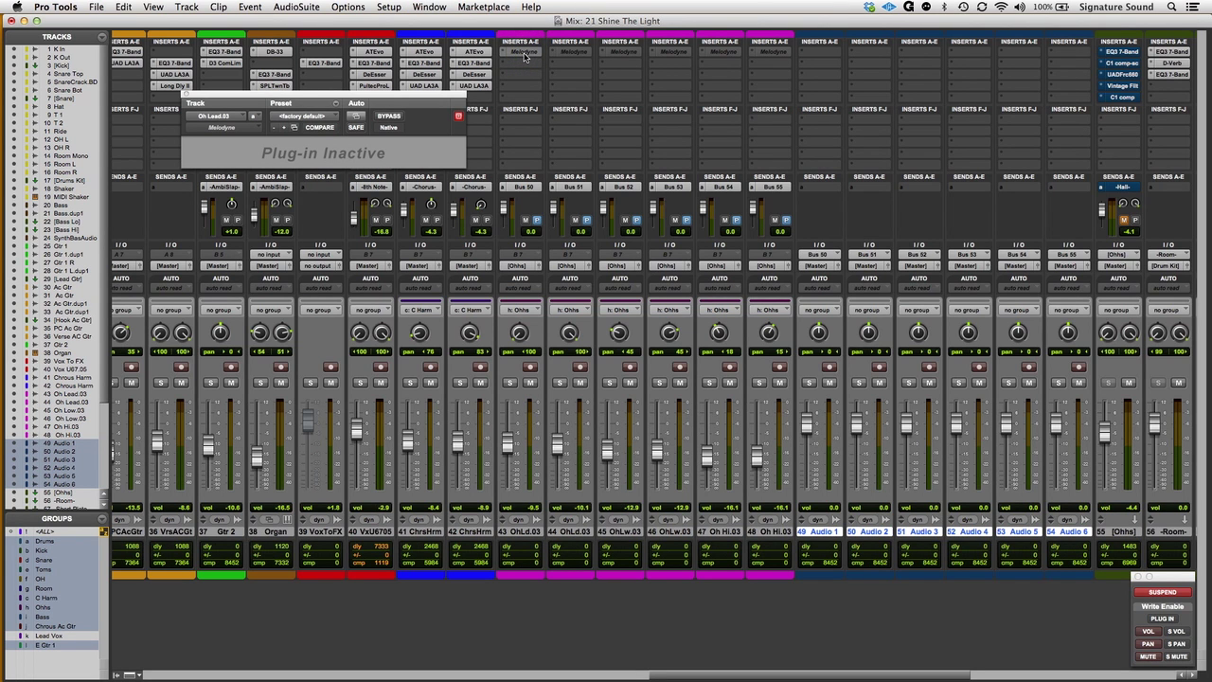
pyautogui.keyDown('ctrl'); pyautogui.keyDown('super'); pyautogui.click(525, 53); pyautogui.keyUp('super'); pyautogui.keyUp('ctrl')
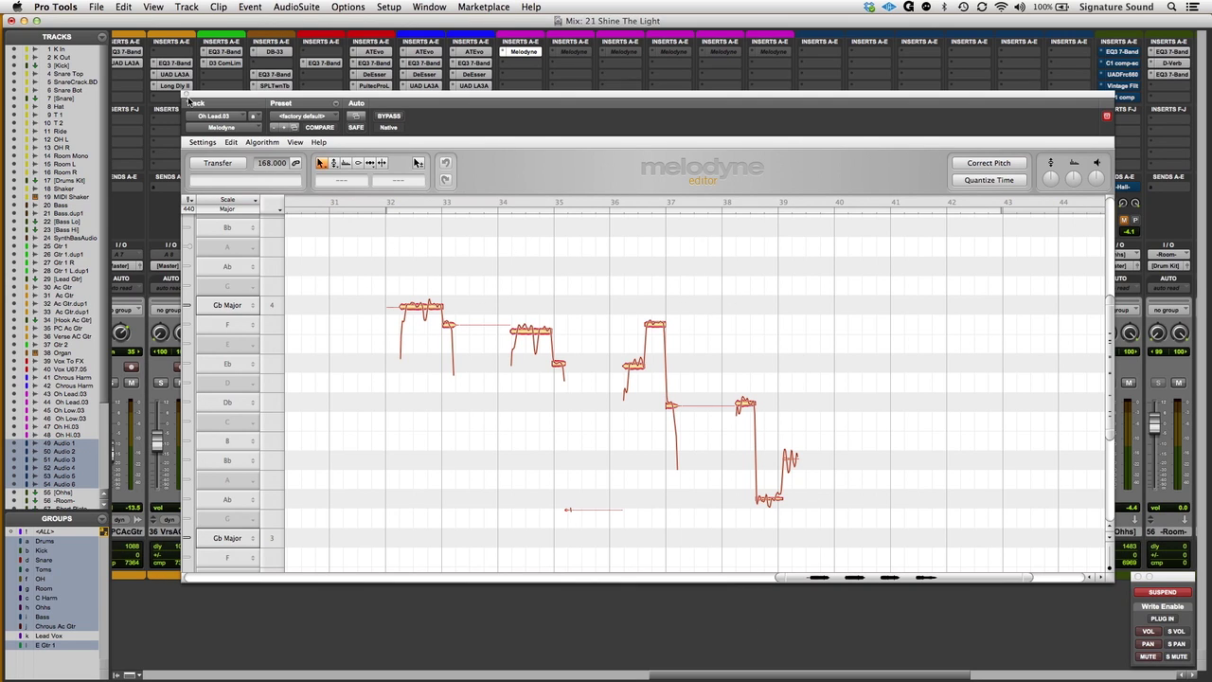
pyautogui.click(186, 95)
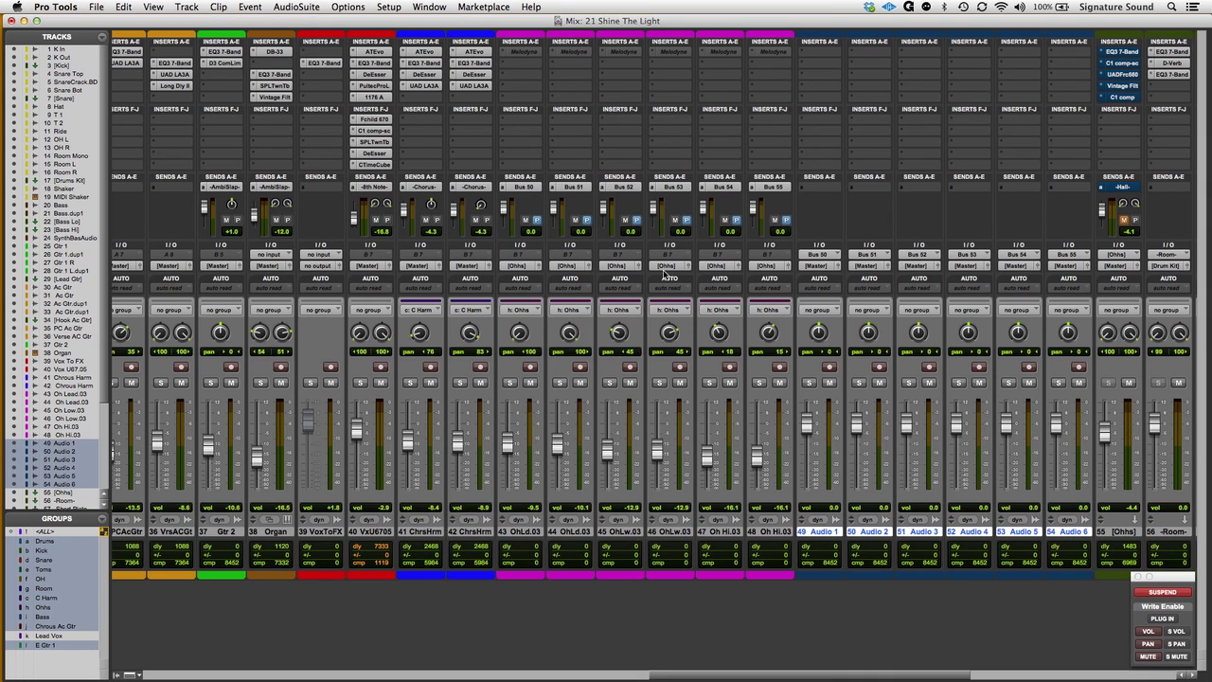
# Delete the selected tracks Audio 1 to Audio 6 in the Edit window
pyautogui.press('super+equal')
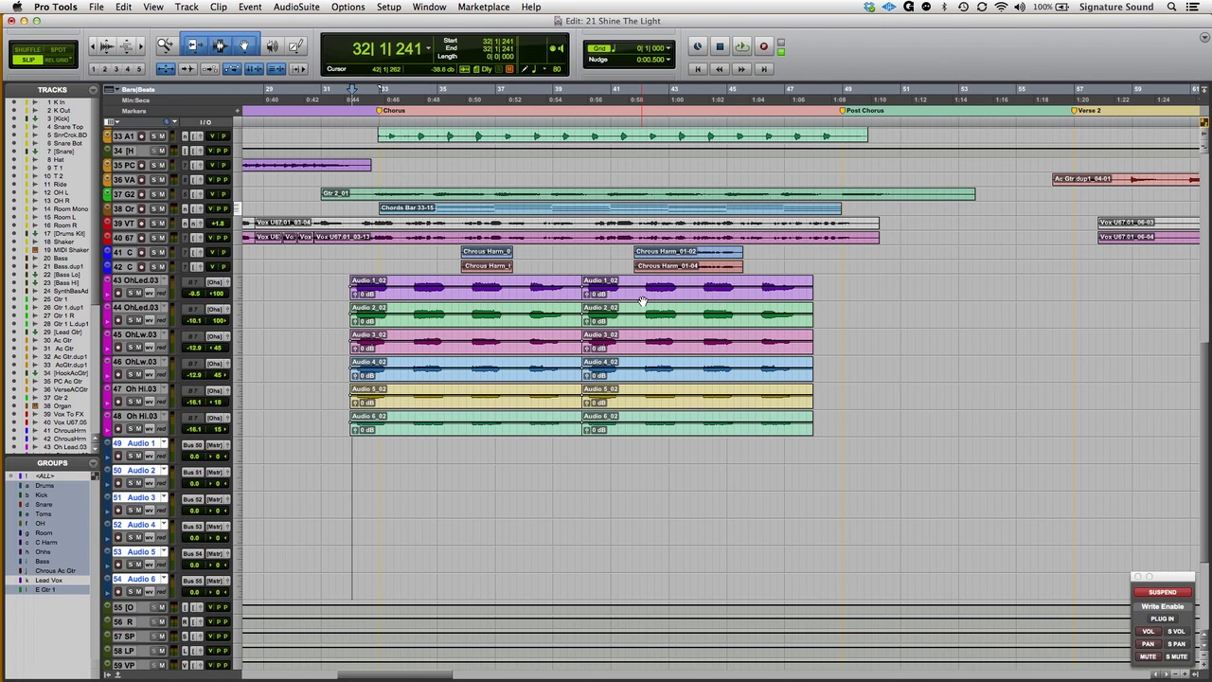
pyautogui.rightClick(135, 443)
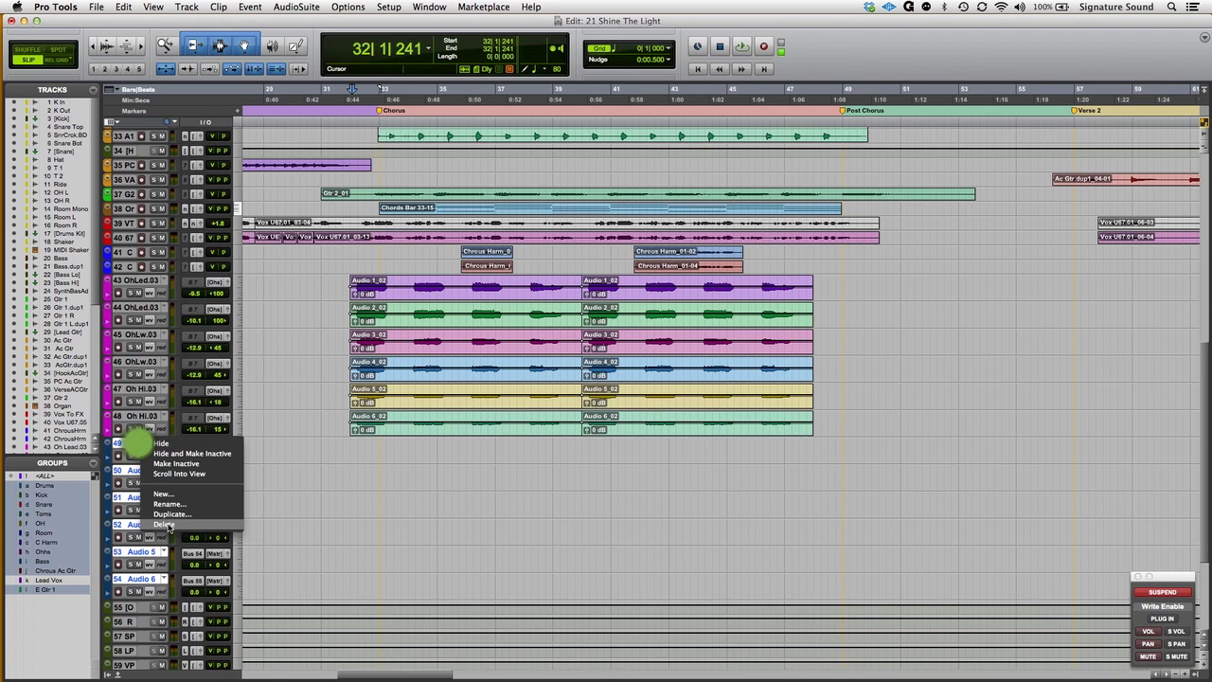
pyautogui.click(163, 443)
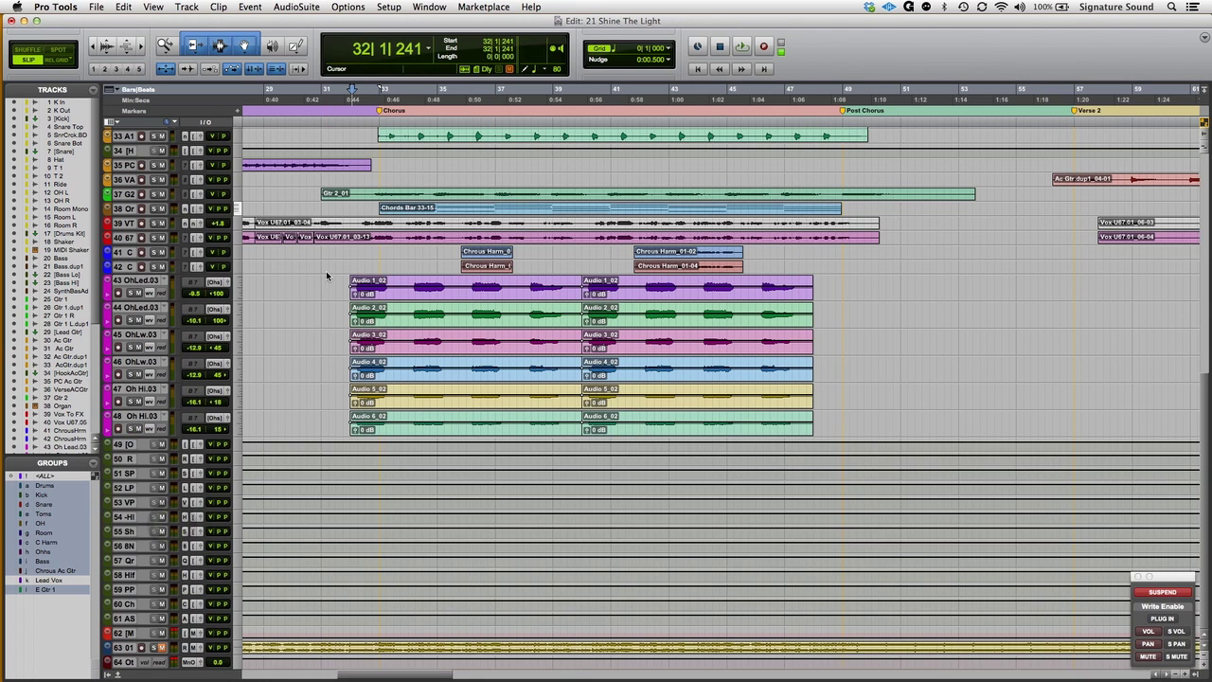
# Remove the bus sends from all six Oh tracks in the Mix window and set Sends A-E to show assignments
pyautogui.press('super+equal')
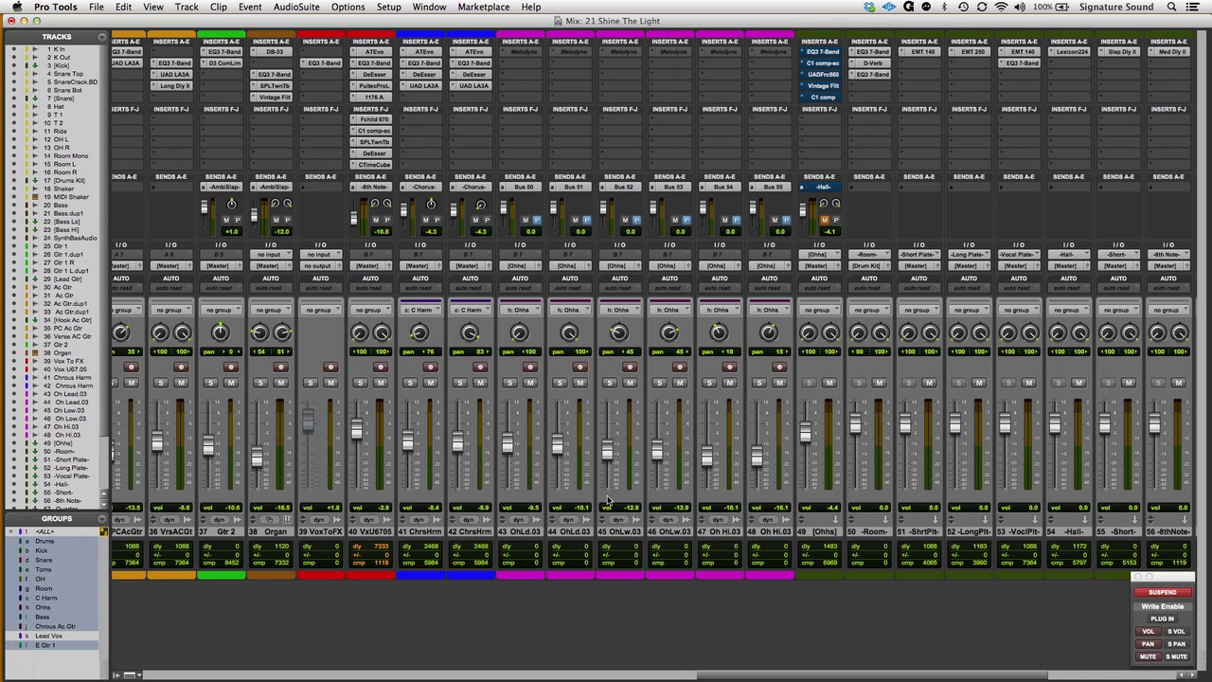
pyautogui.click(772, 532)
pyautogui.keyDown('shift'); pyautogui.click(519, 531); pyautogui.keyUp('shift')
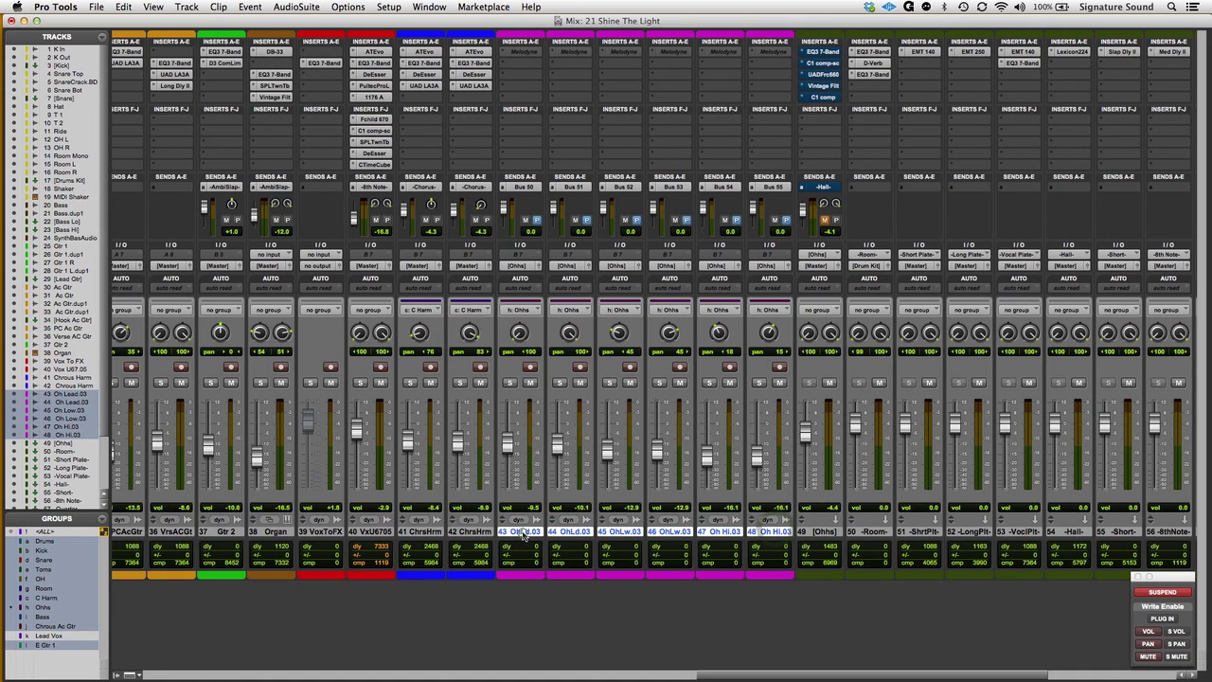
pyautogui.click(502, 190)
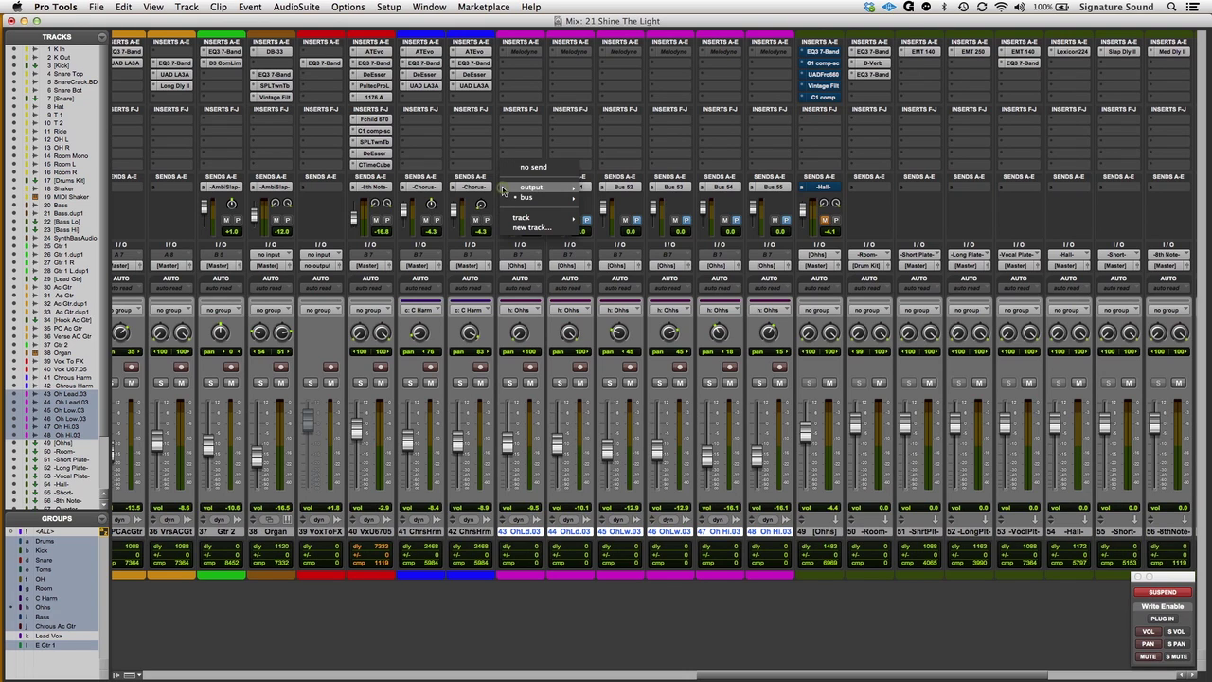
pyautogui.click(536, 170)
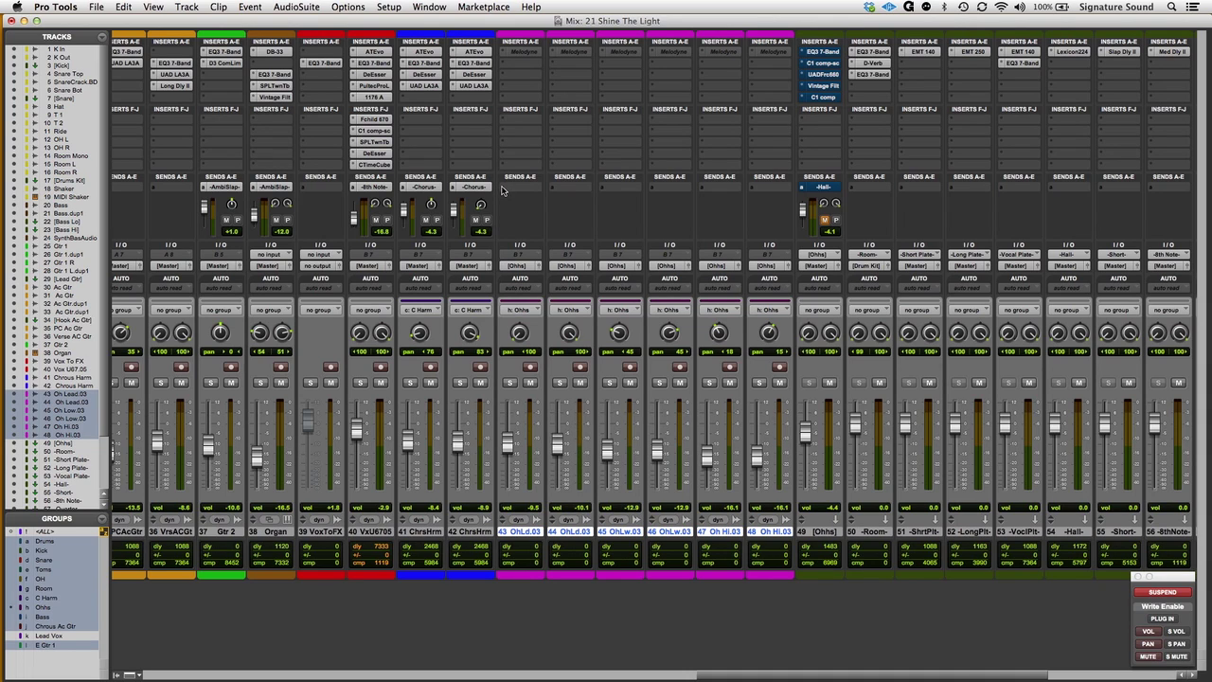
pyautogui.click(501, 190)
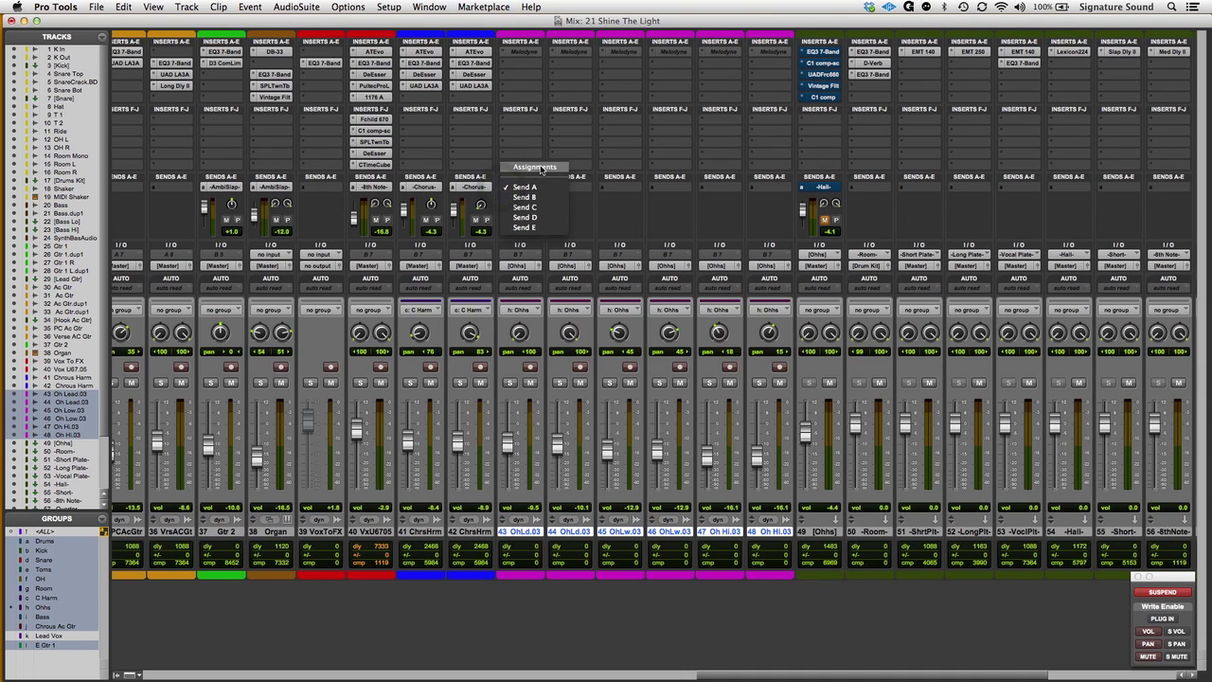
pyautogui.click(537, 168)
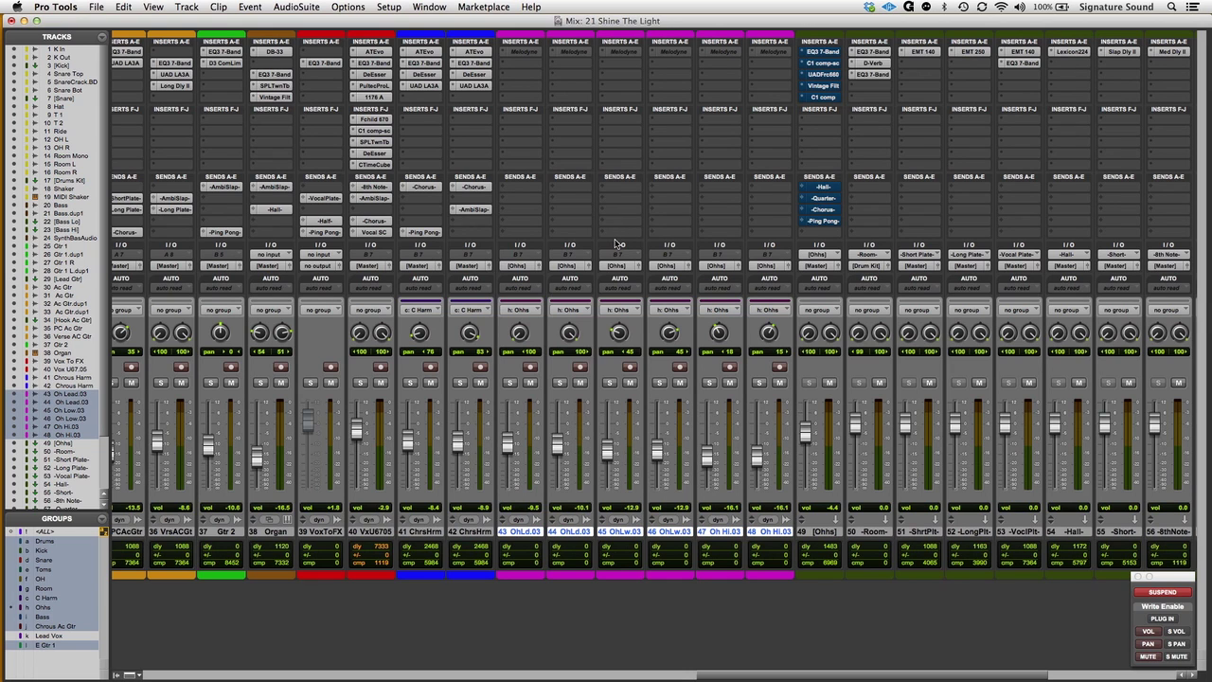
# Switch the six Oh tracks to their .02 playlists, starting from Oh Lead.02 (20), in the Edit window
pyautogui.press('super+equal')
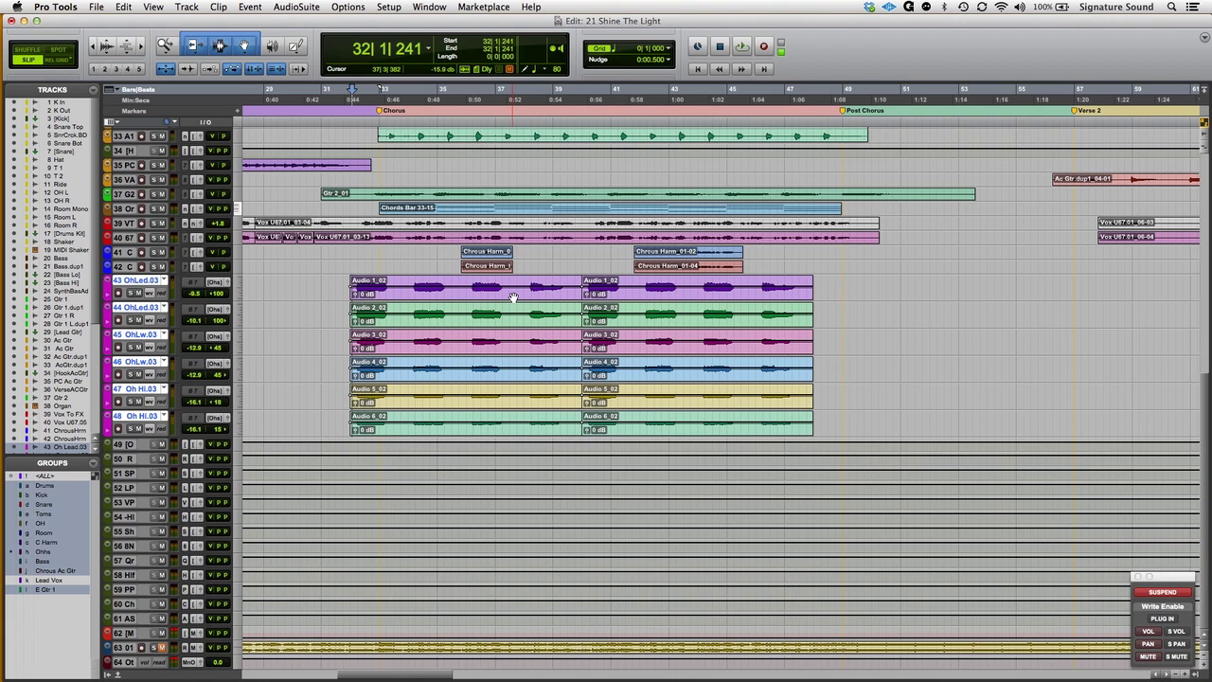
pyautogui.click(165, 280)
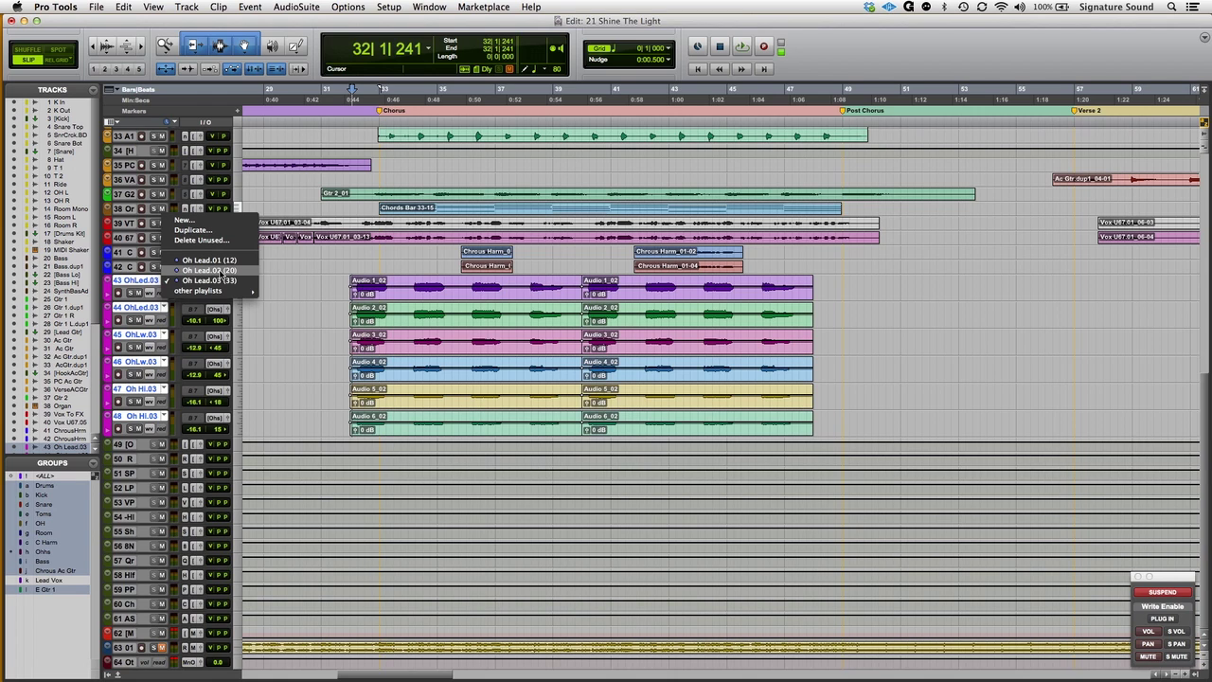
pyautogui.click(208, 270)
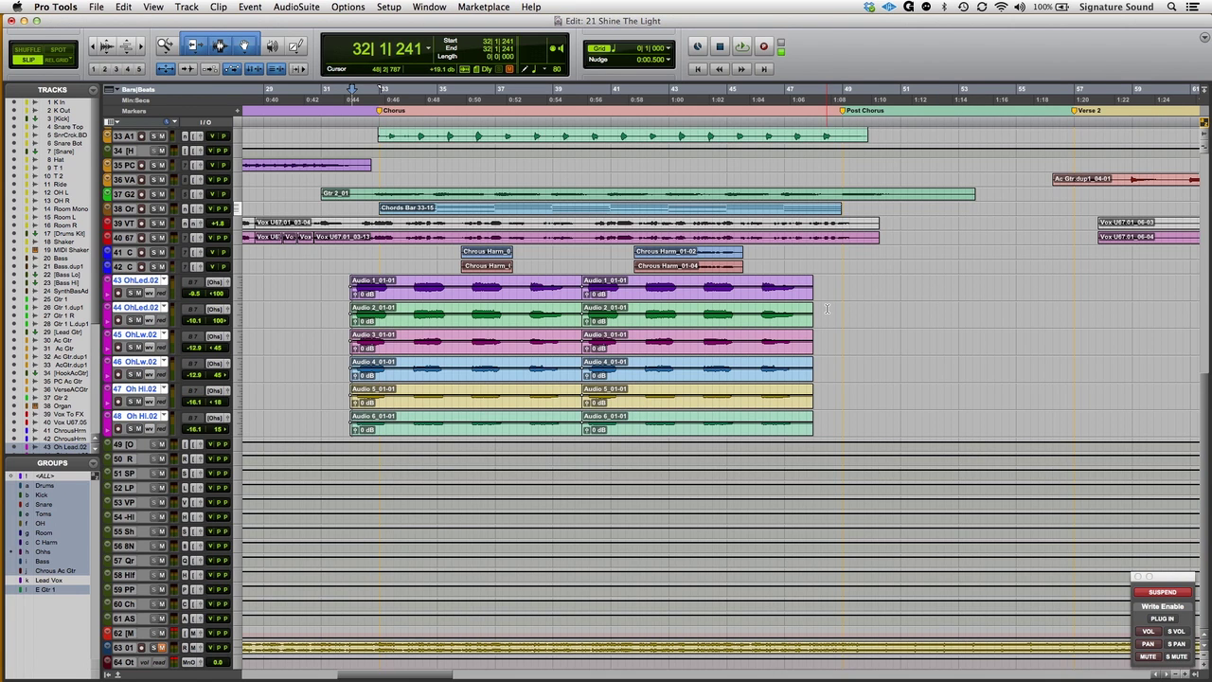
# Check the input bus assignment of the [Ohhs] aux track in the Mix window, leaving its routing as it is
pyautogui.press('super+equal')
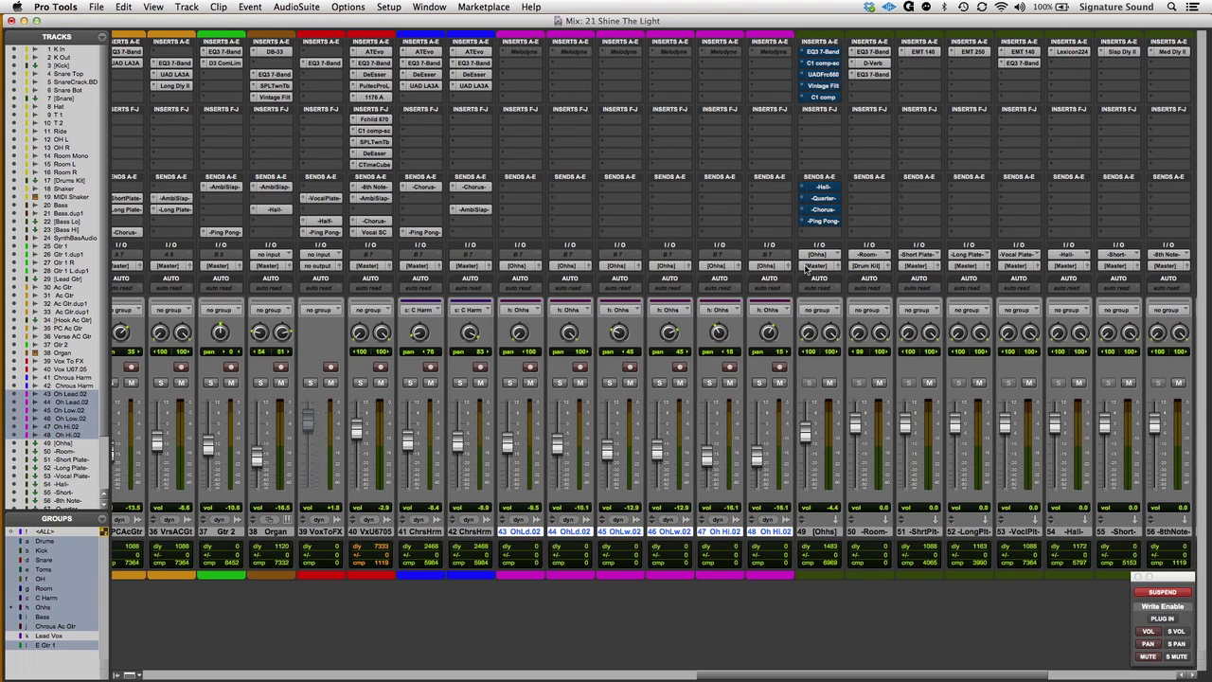
pyautogui.click(827, 533)
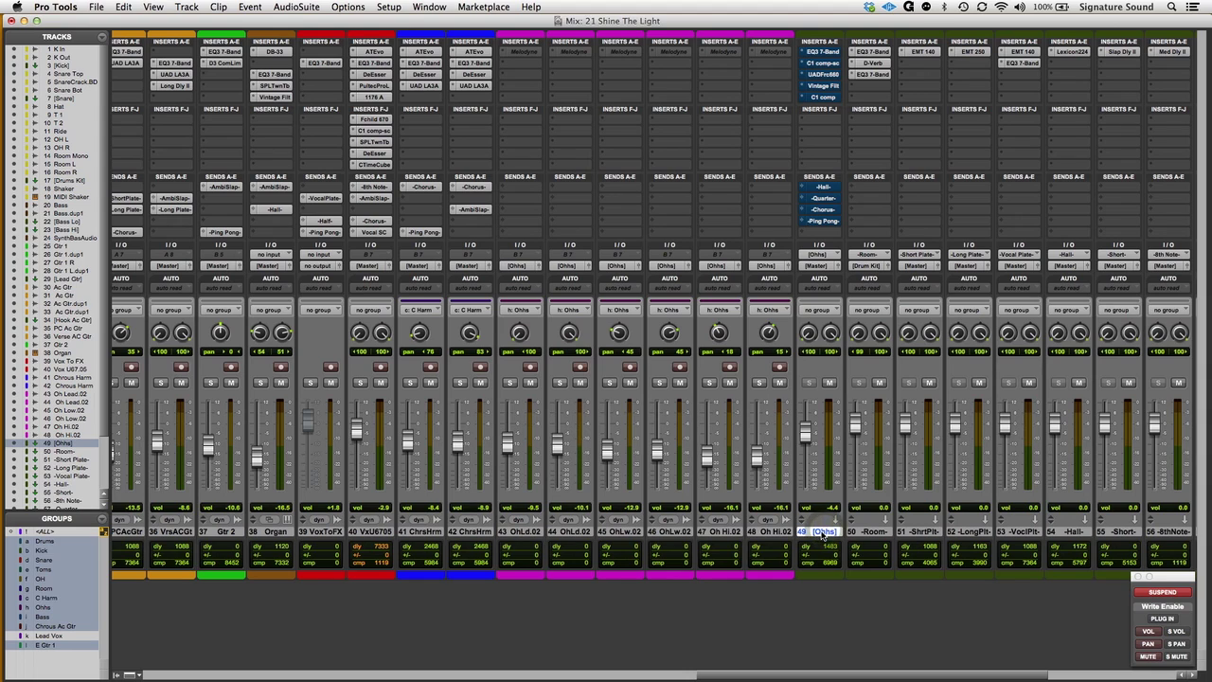
pyautogui.click(822, 254)
pyautogui.moveTo(826, 255)
pyautogui.moveTo(930, 255)
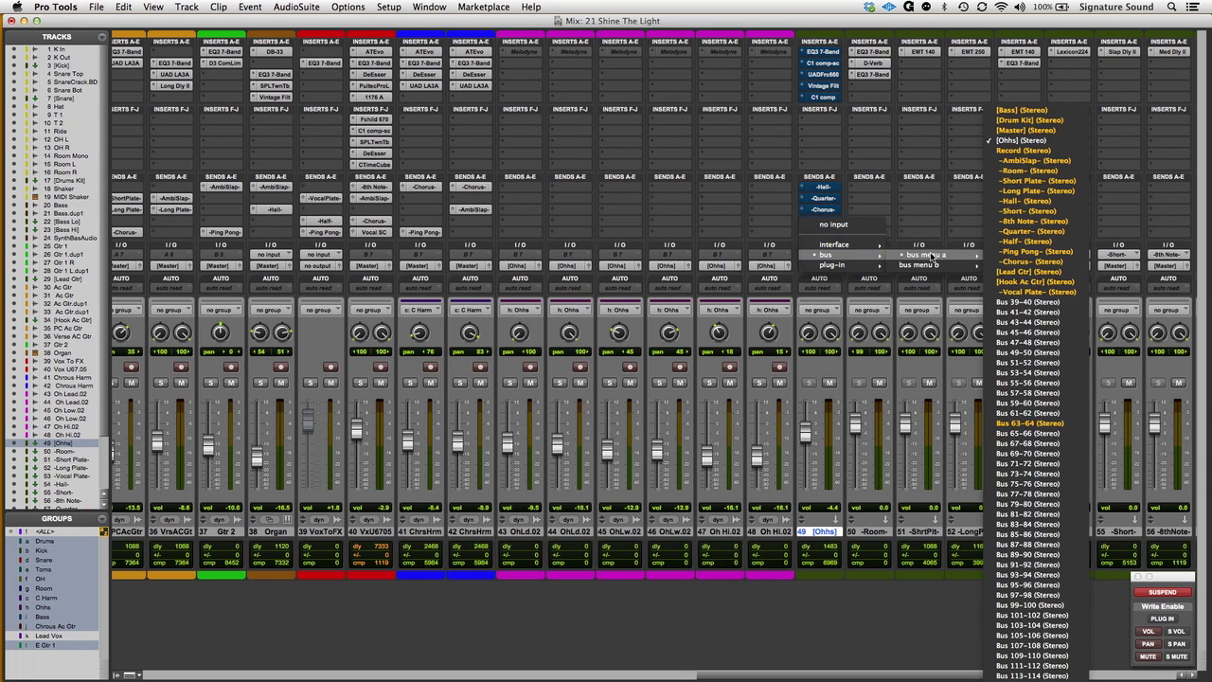
pyautogui.click(890, 152)
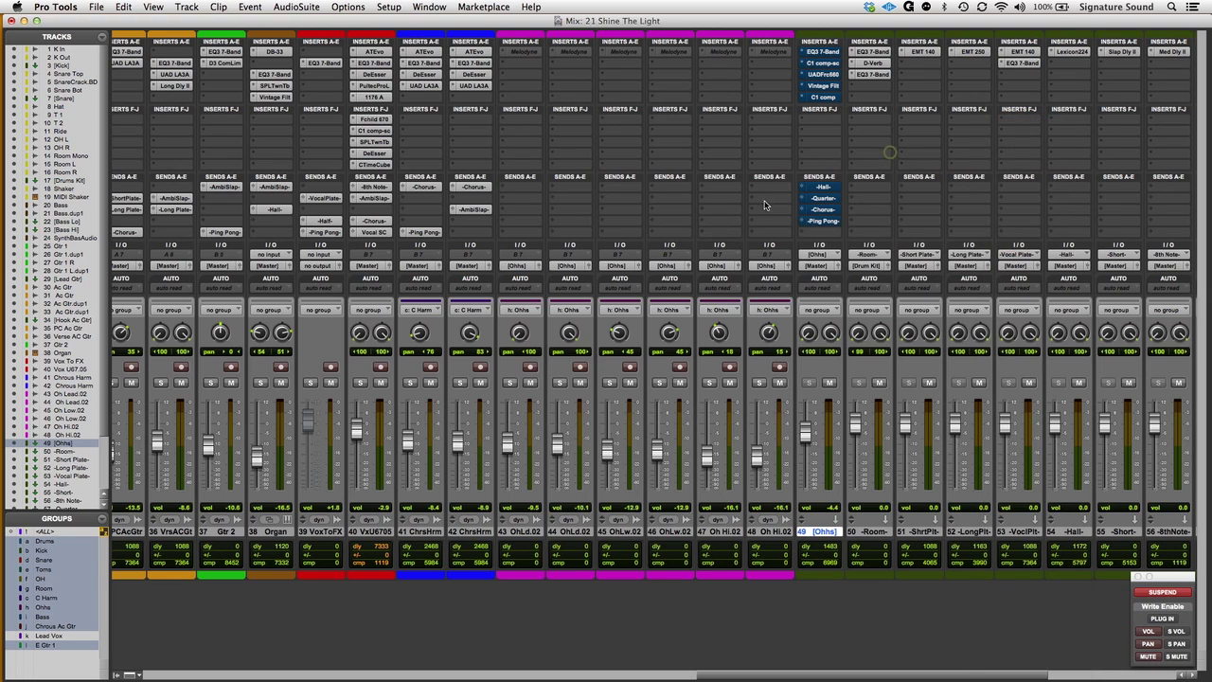
# Solo the six Oh tracks as a group and briefly mute and unmute the [Ohhs] aux to test its routing
pyautogui.click(759, 383)
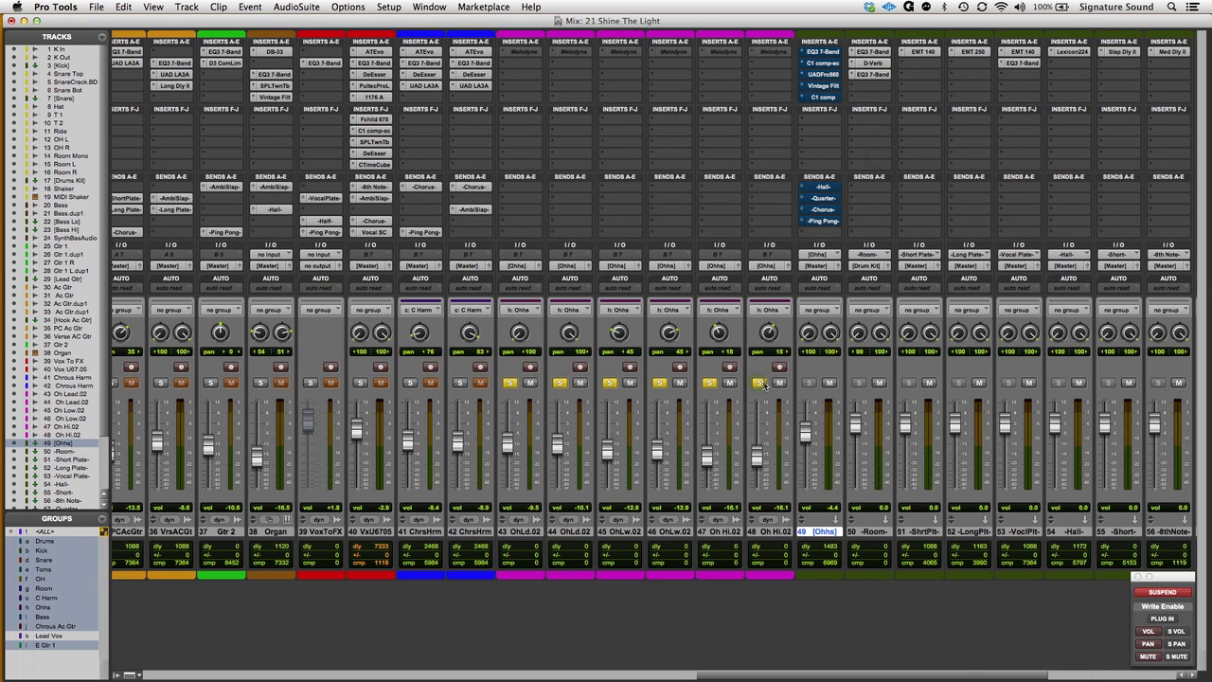
pyautogui.click(829, 383)
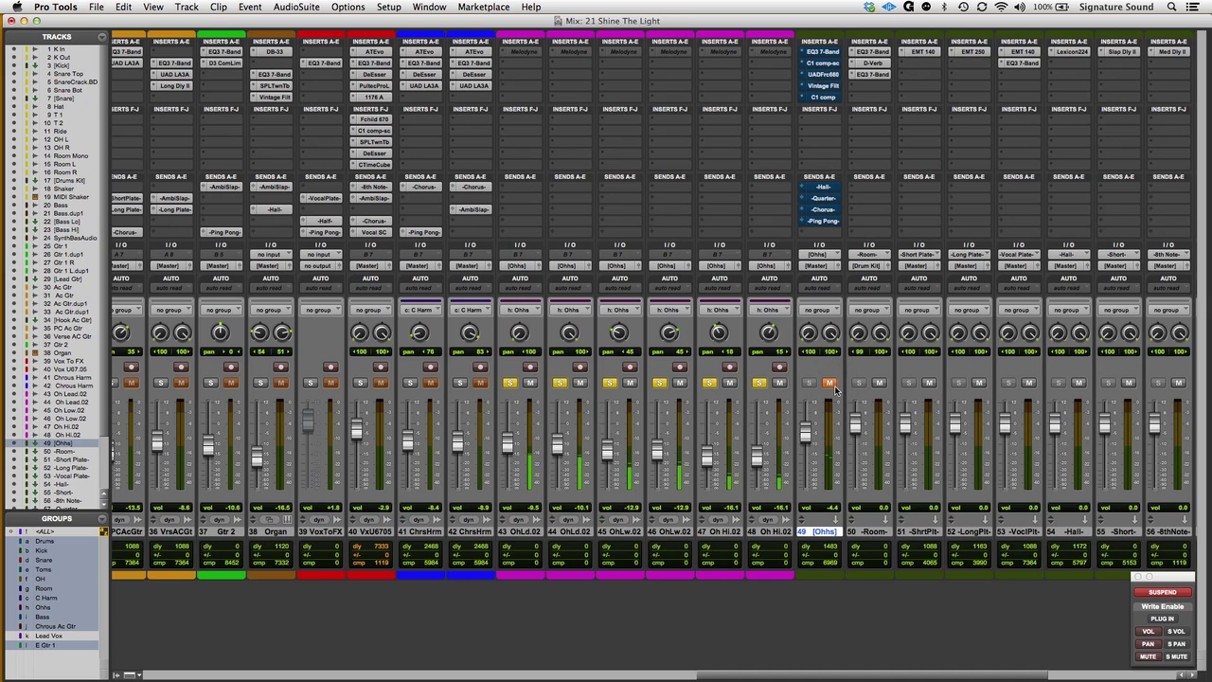
pyautogui.click(830, 383)
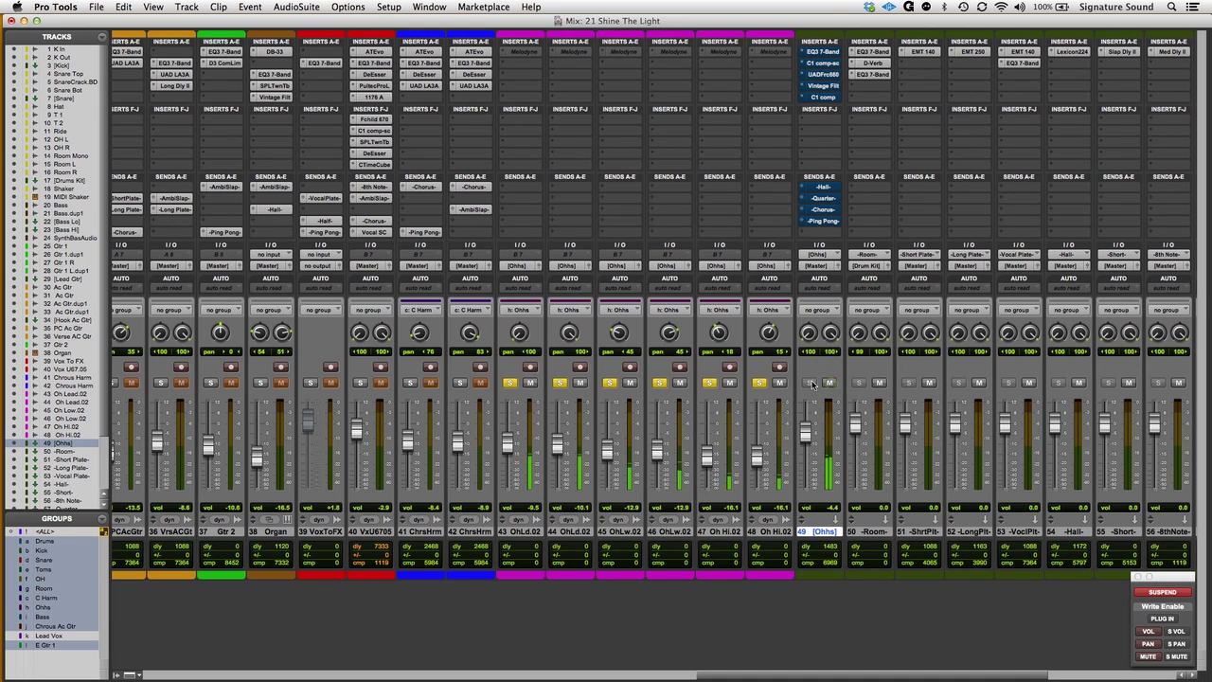
pyautogui.click(822, 52)
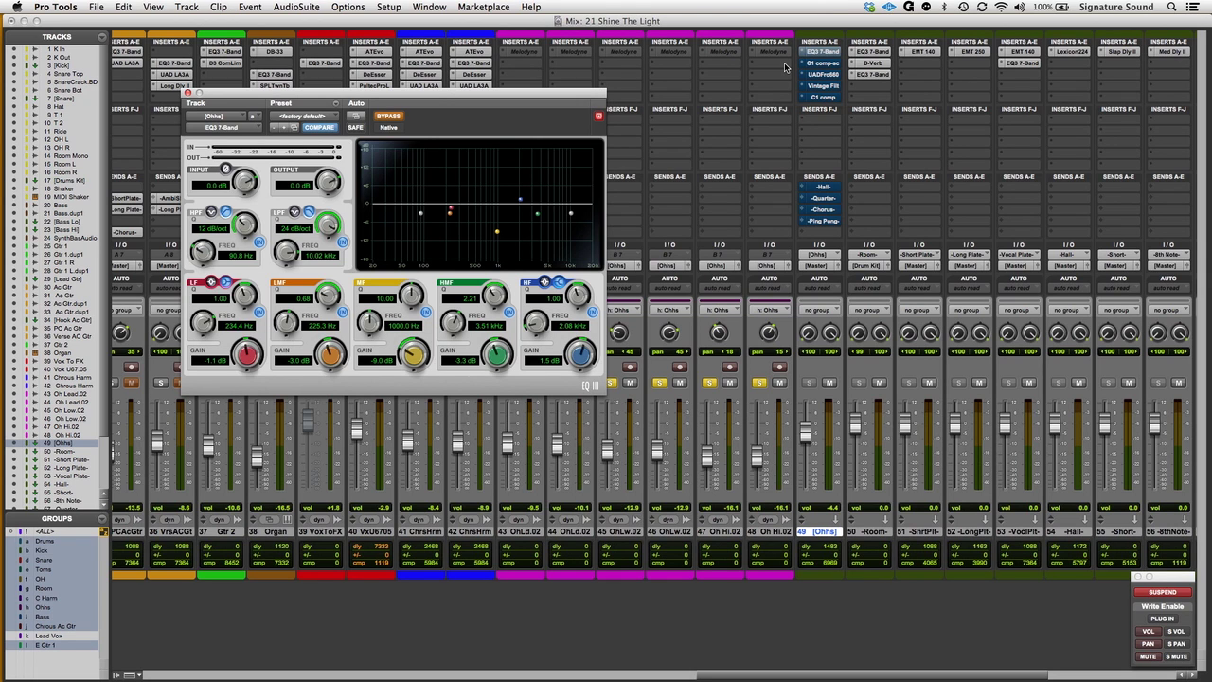
pyautogui.press('super+equal')
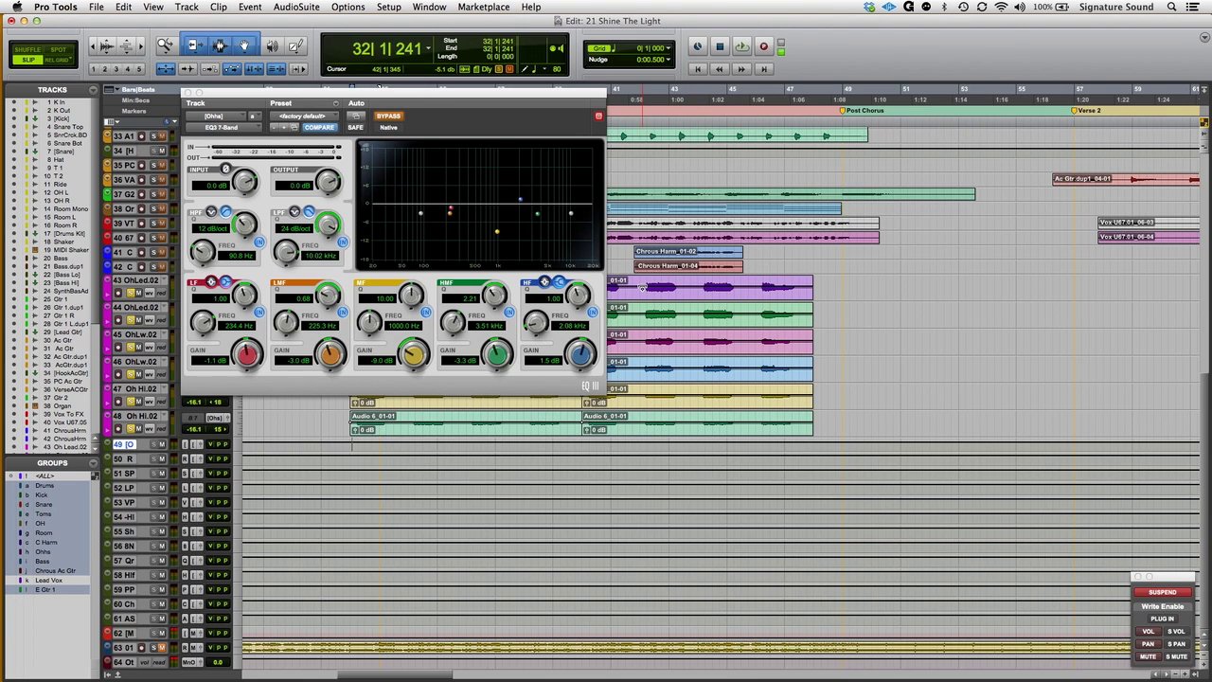
pyautogui.press('super+equal')
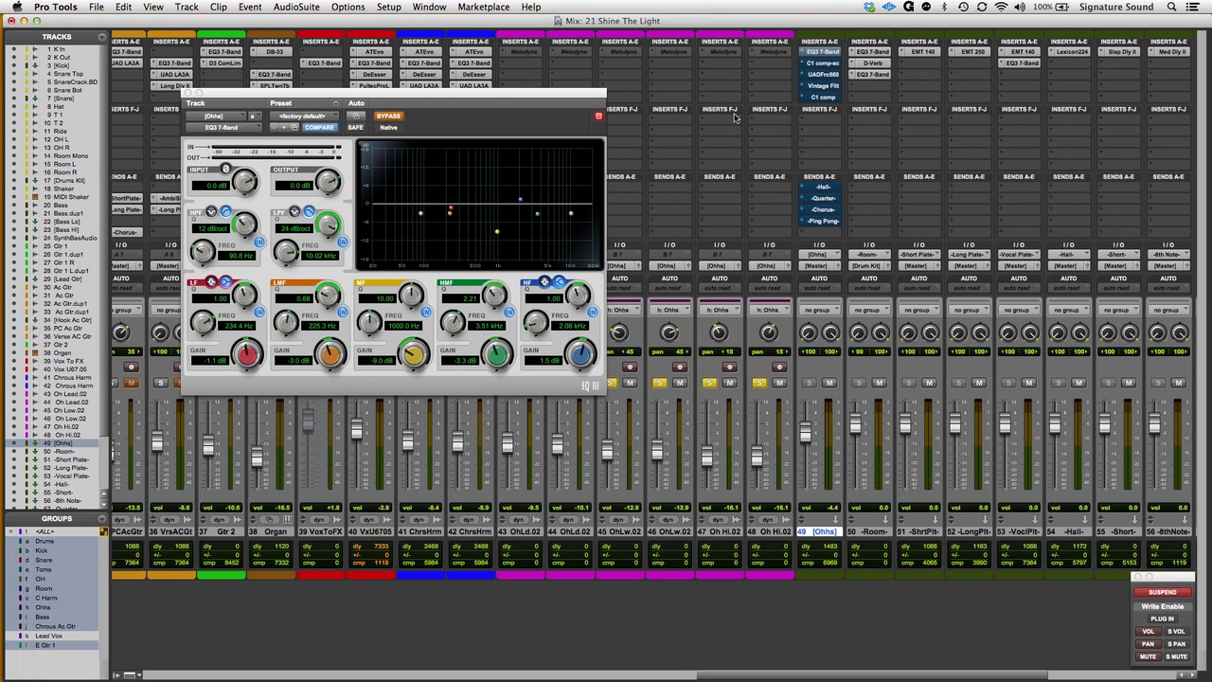
pyautogui.moveTo(596, 93); pyautogui.dragTo(1037, 279)
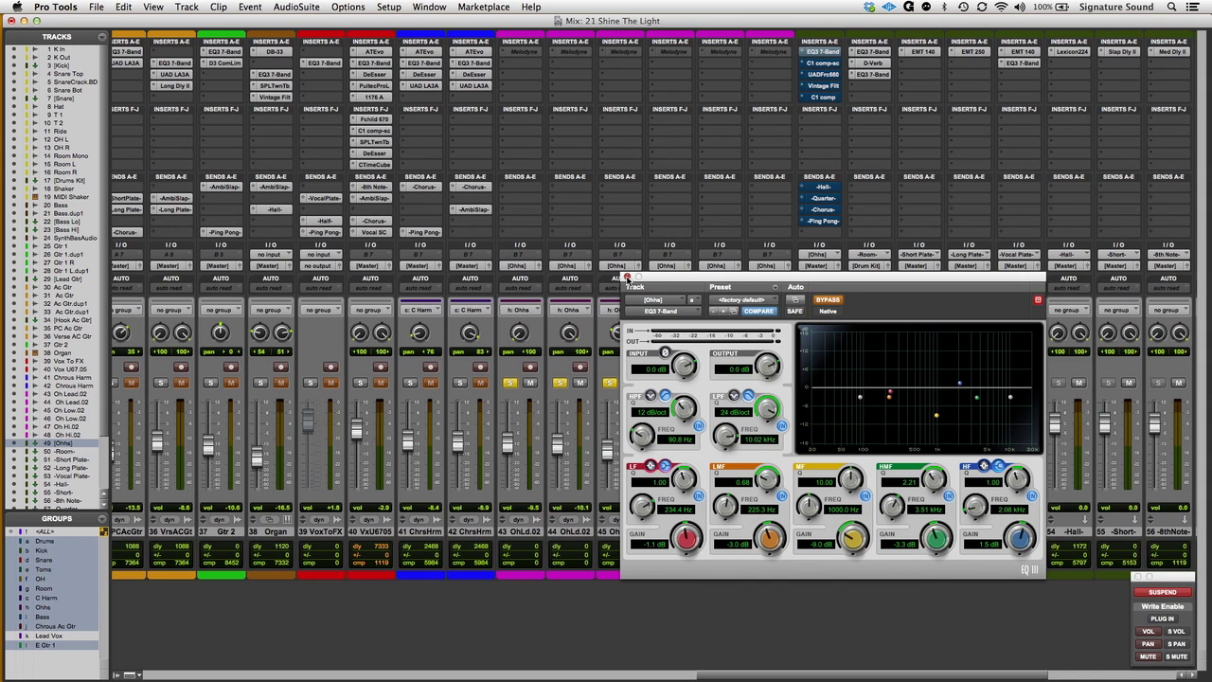
pyautogui.click(626, 277)
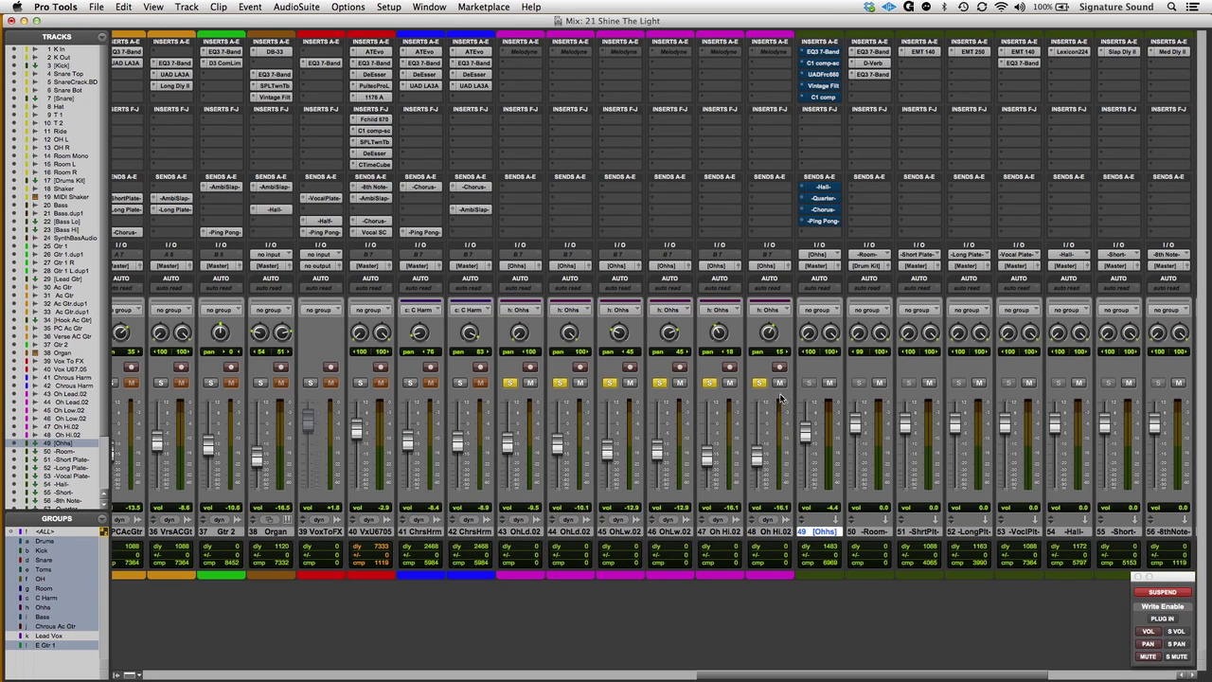
# Open the EQ3 7-Band on the [Ohhs] aux, take it out of bypass and move its window clear of the insert list
pyautogui.click(824, 52)
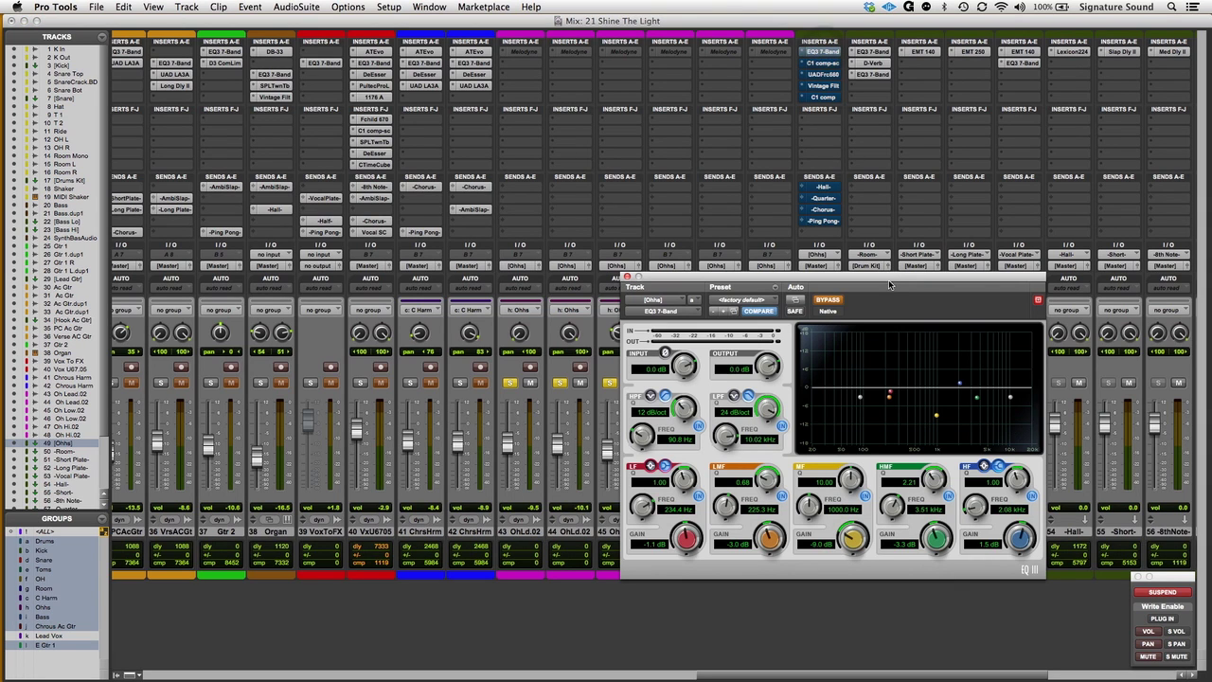
pyautogui.moveTo(894, 281)
pyautogui.mouseDown()
pyautogui.moveTo(831, 260)
pyautogui.moveTo(591, 41)
pyautogui.mouseUp()
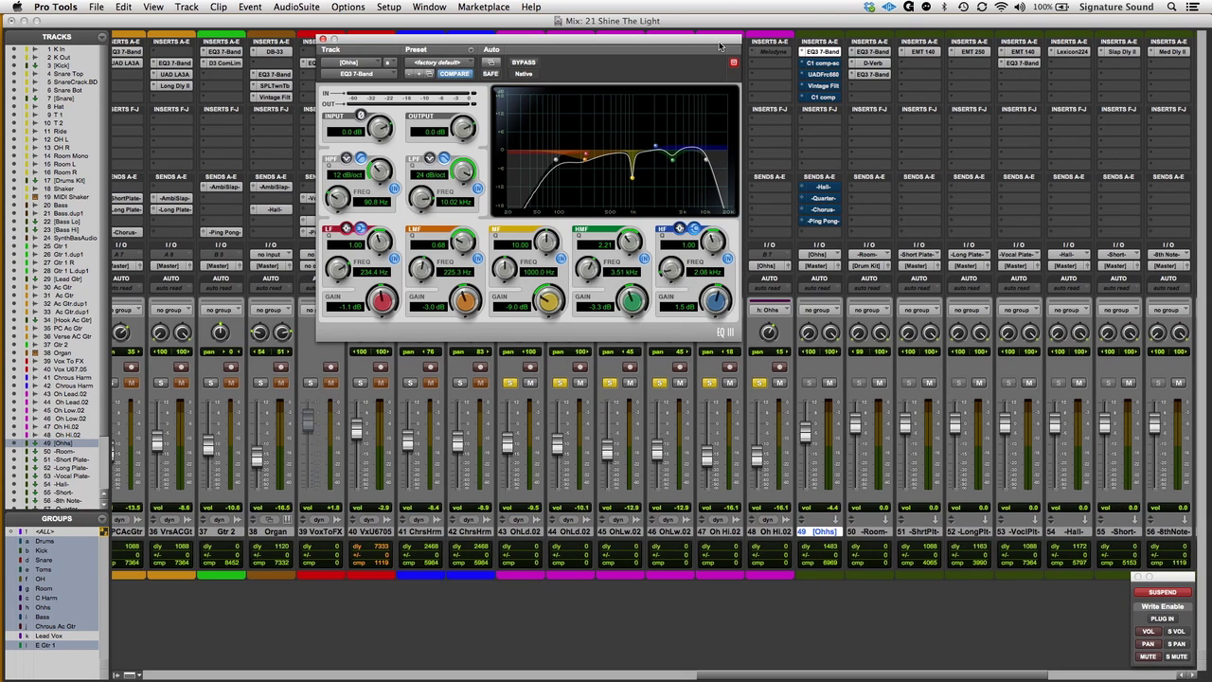
pyautogui.moveTo(717, 43); pyautogui.dragTo(718, 50)
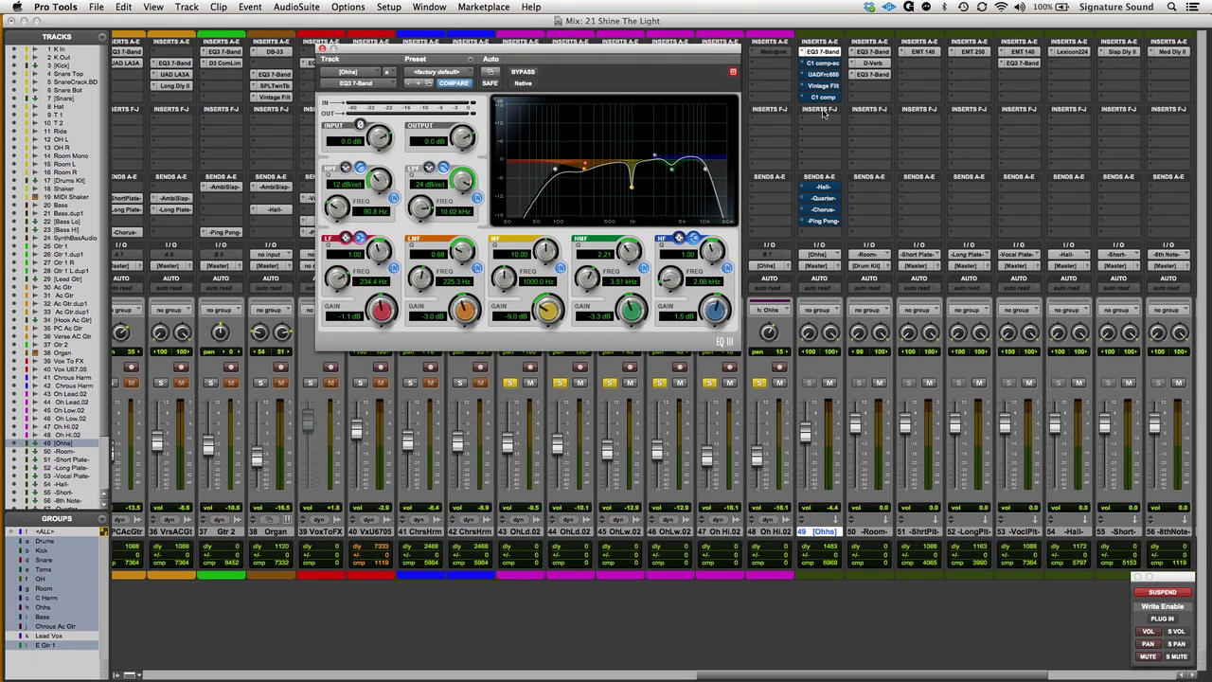
# Take the C1 Compressor Side Chain and the UAD Fairchild 660 on the [Ohhs] aux out of bypass
pyautogui.click(823, 62)
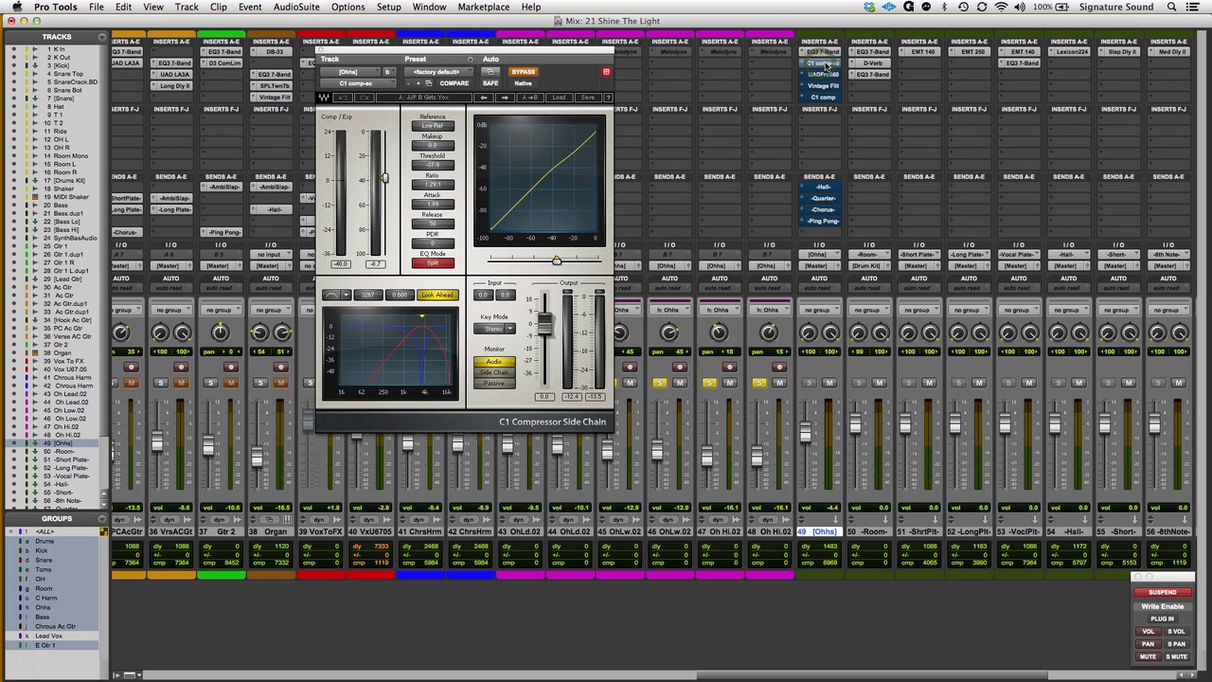
pyautogui.click(537, 74)
pyautogui.click(534, 74)
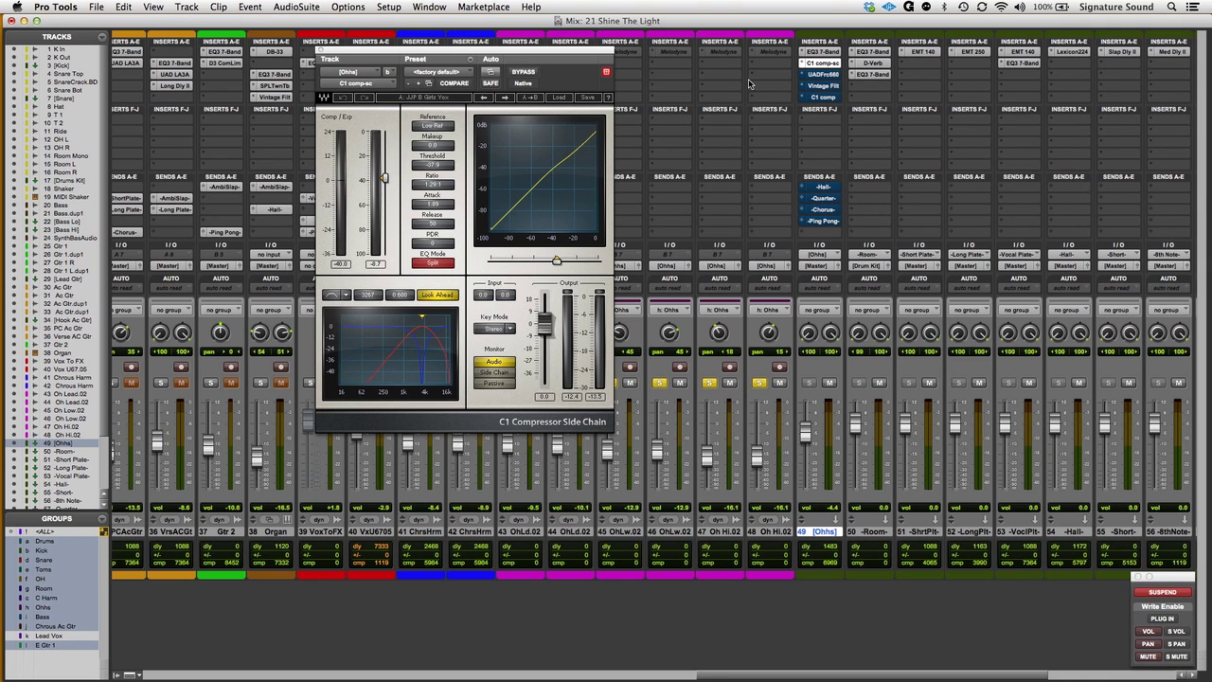
pyautogui.click(828, 75)
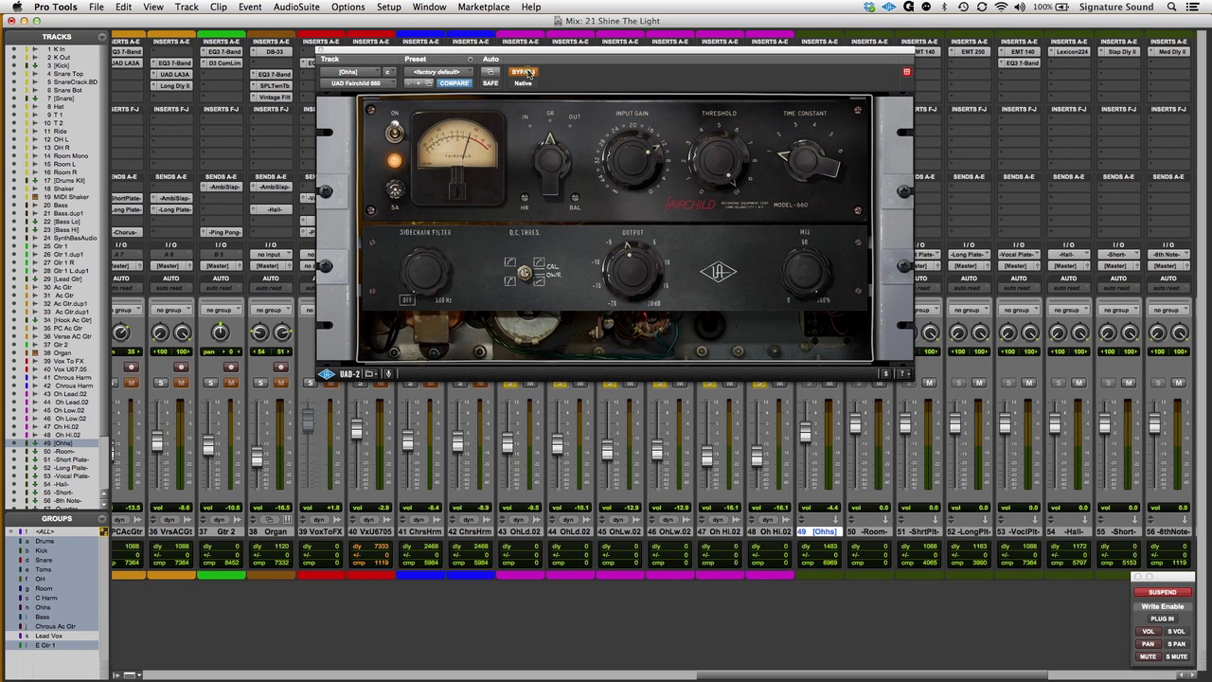
pyautogui.click(524, 72)
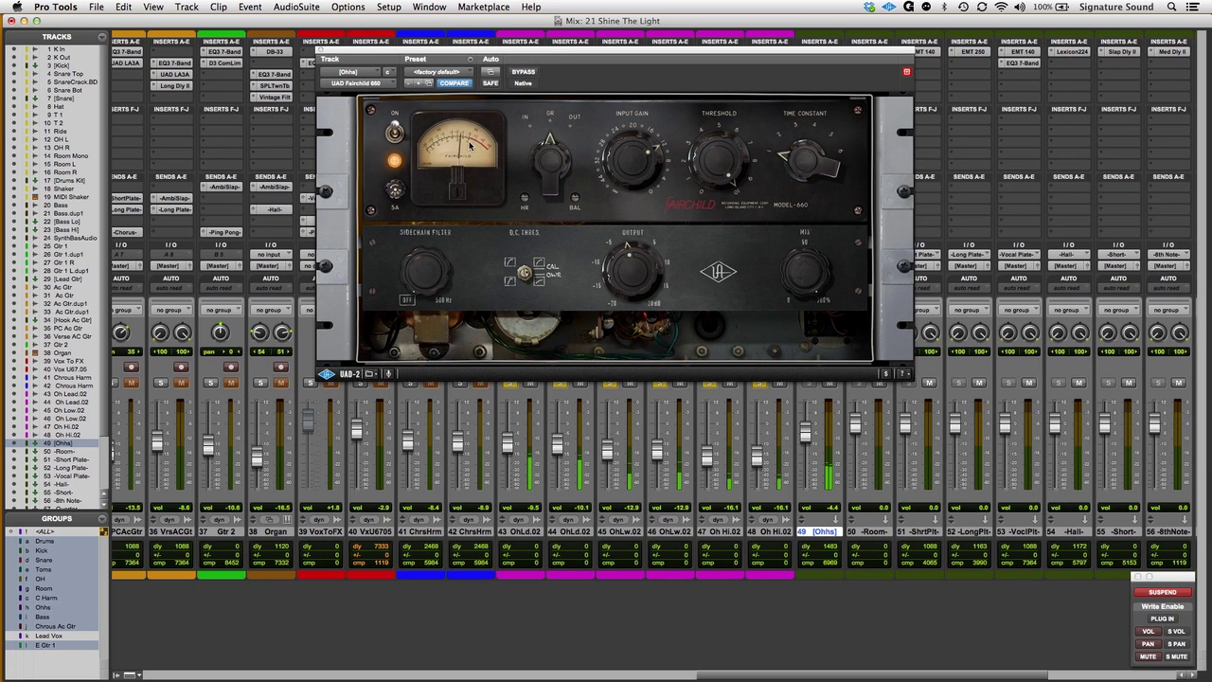
pyautogui.moveTo(527, 57); pyautogui.dragTo(741, 222)
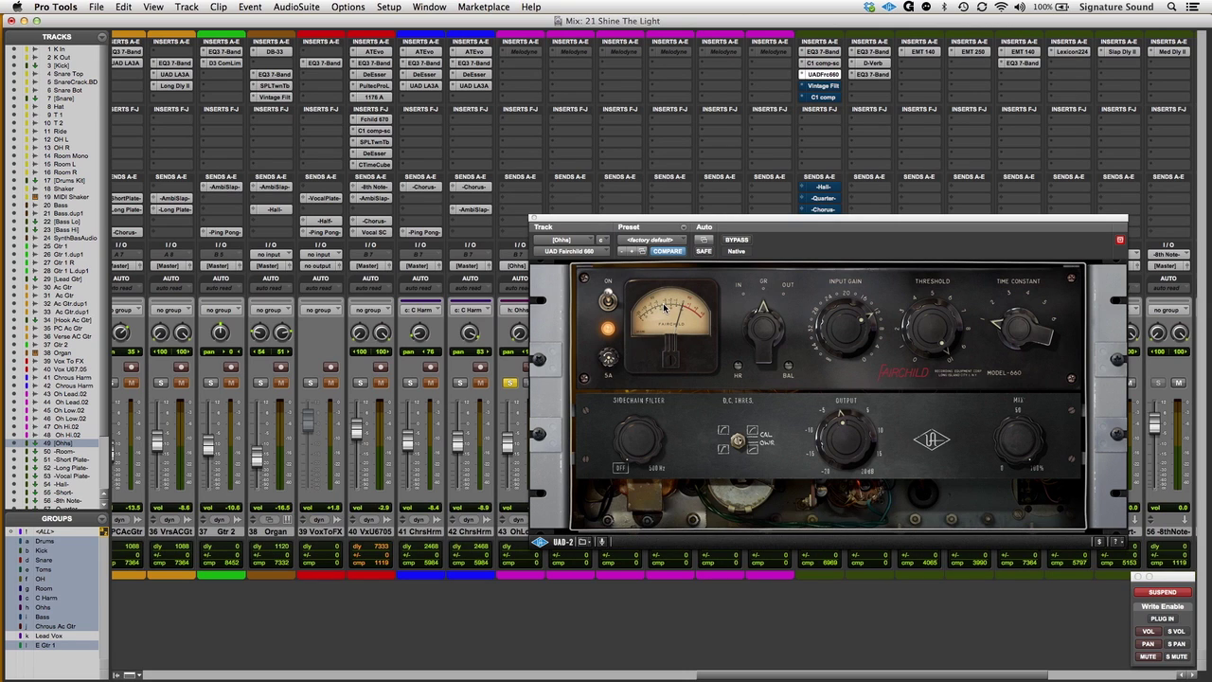
# Take the AIR Vintage Filter and the C1 comp on the [Ohhs] aux out of bypass, leaving the C1 Compressor window open
pyautogui.click(824, 86)
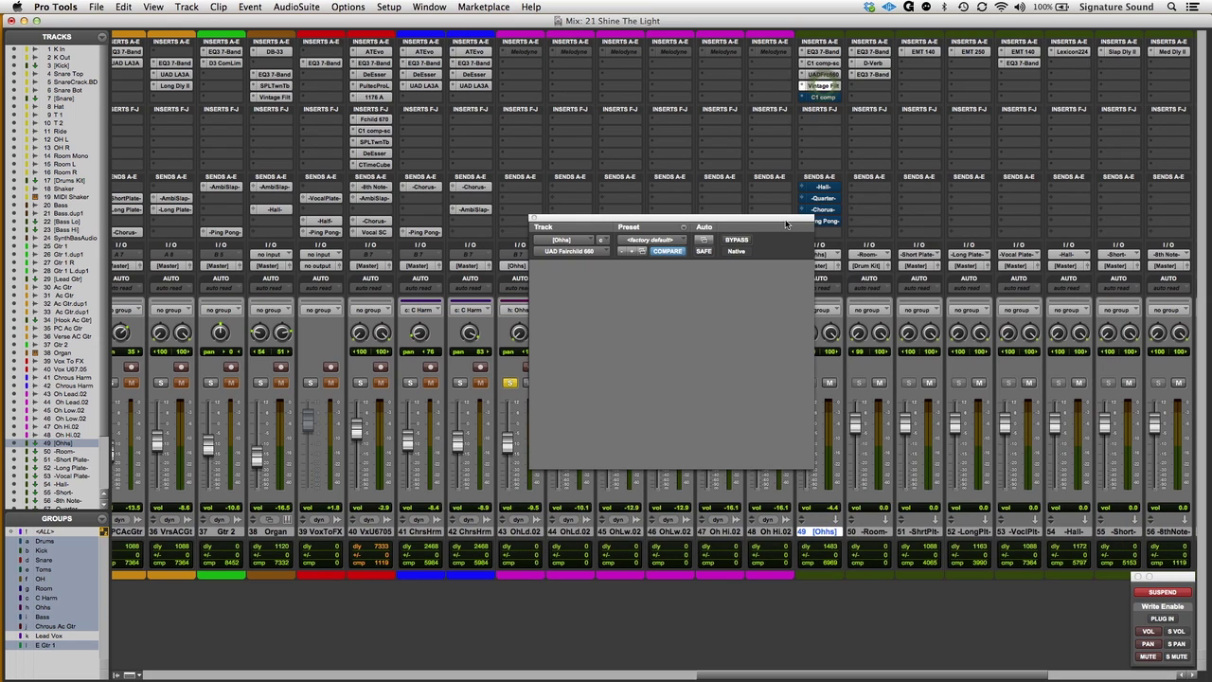
pyautogui.moveTo(779, 217); pyautogui.dragTo(581, 188)
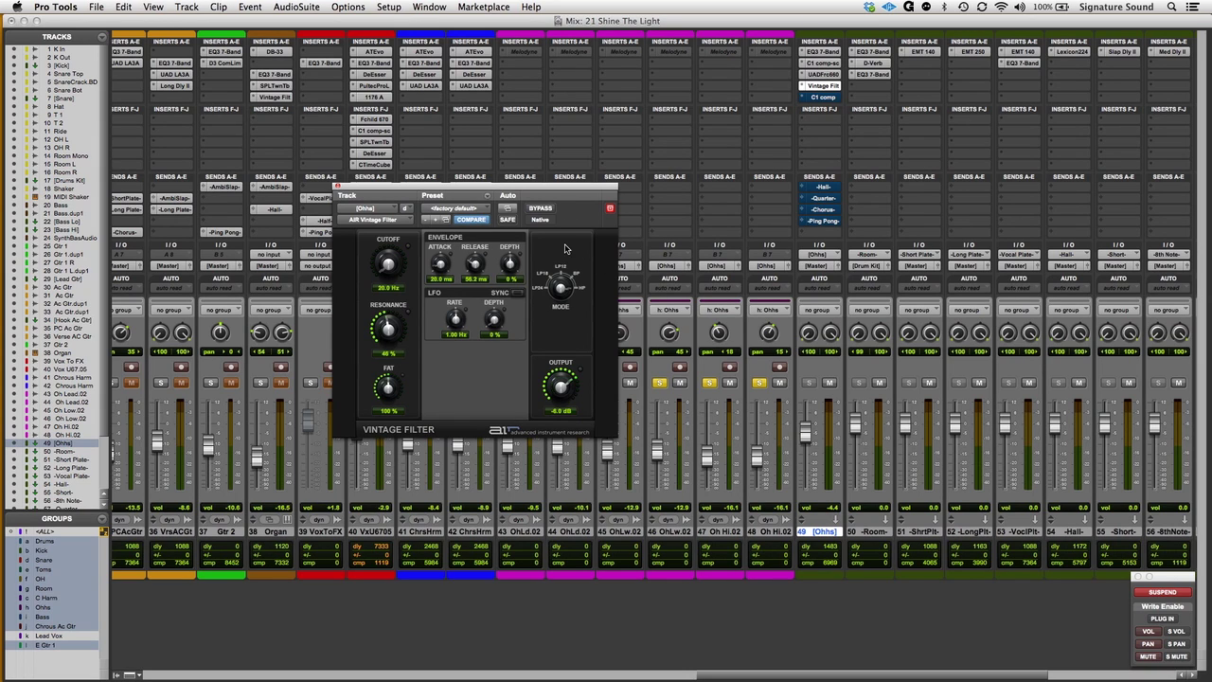
pyautogui.click(822, 97)
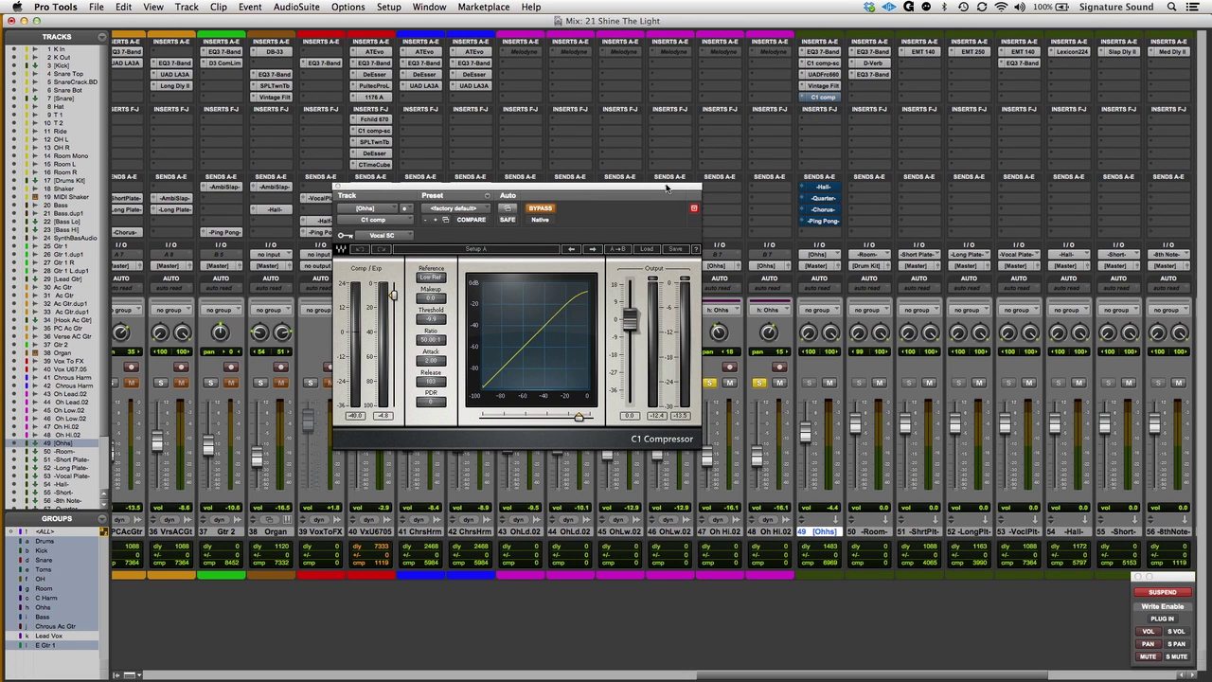
pyautogui.moveTo(666, 188); pyautogui.dragTo(986, 278)
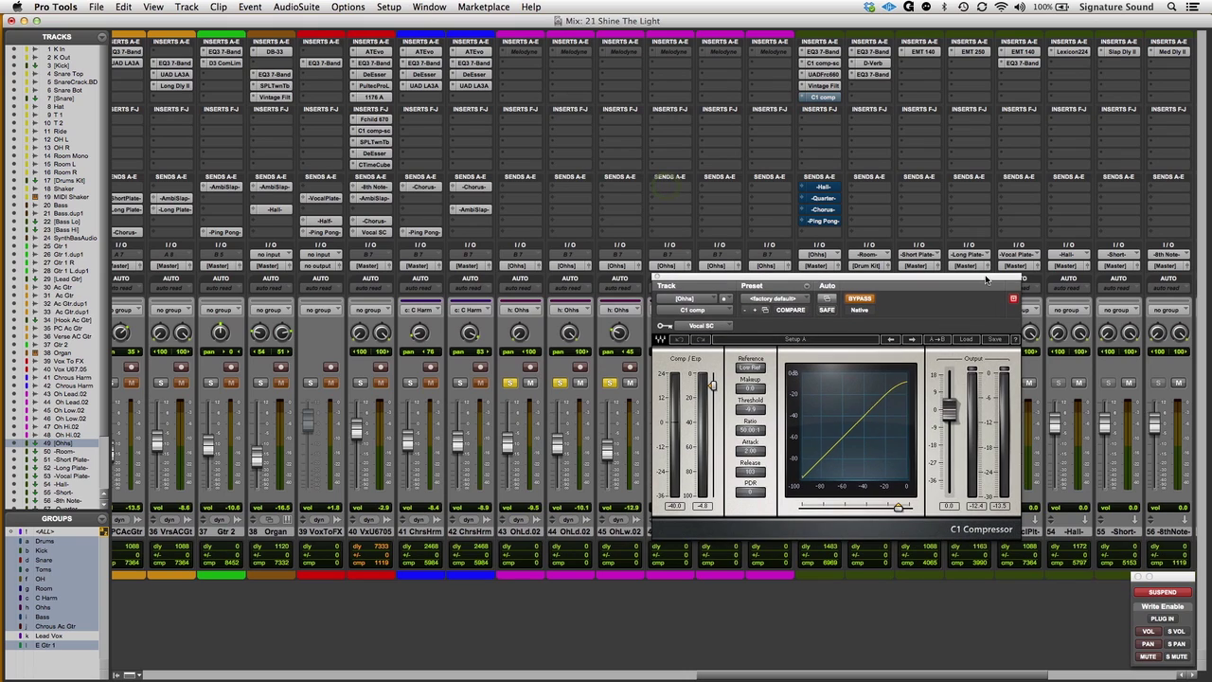
pyautogui.click(834, 98)
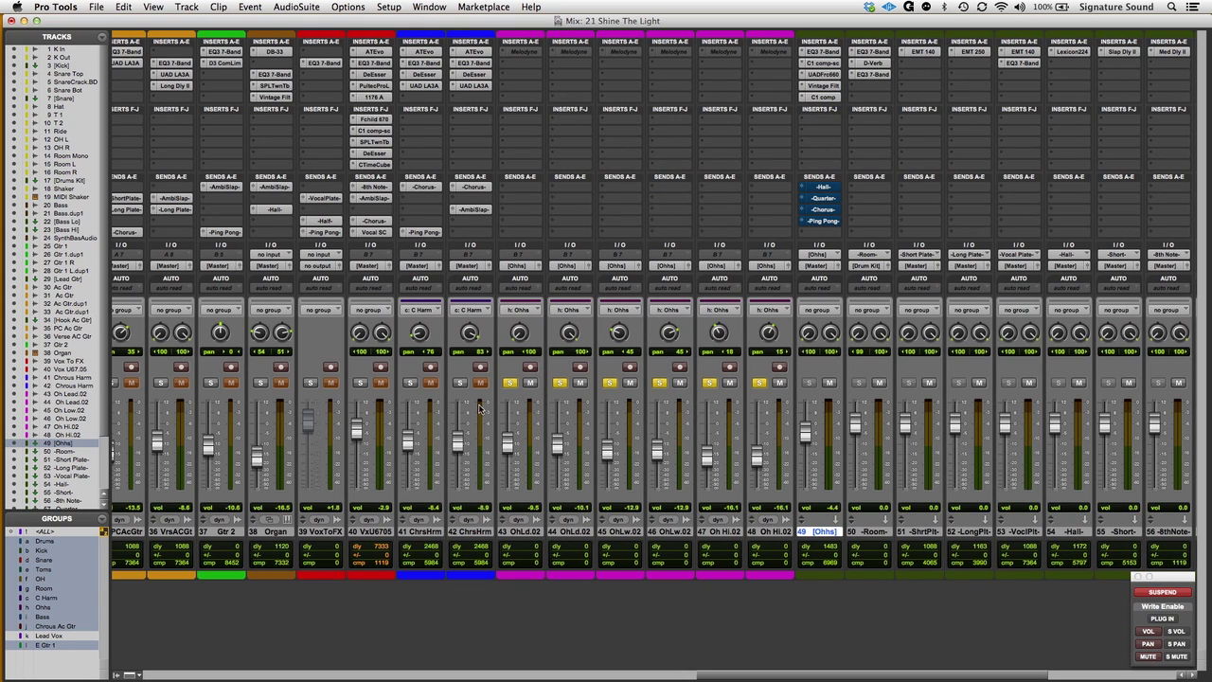
pyautogui.click(833, 98)
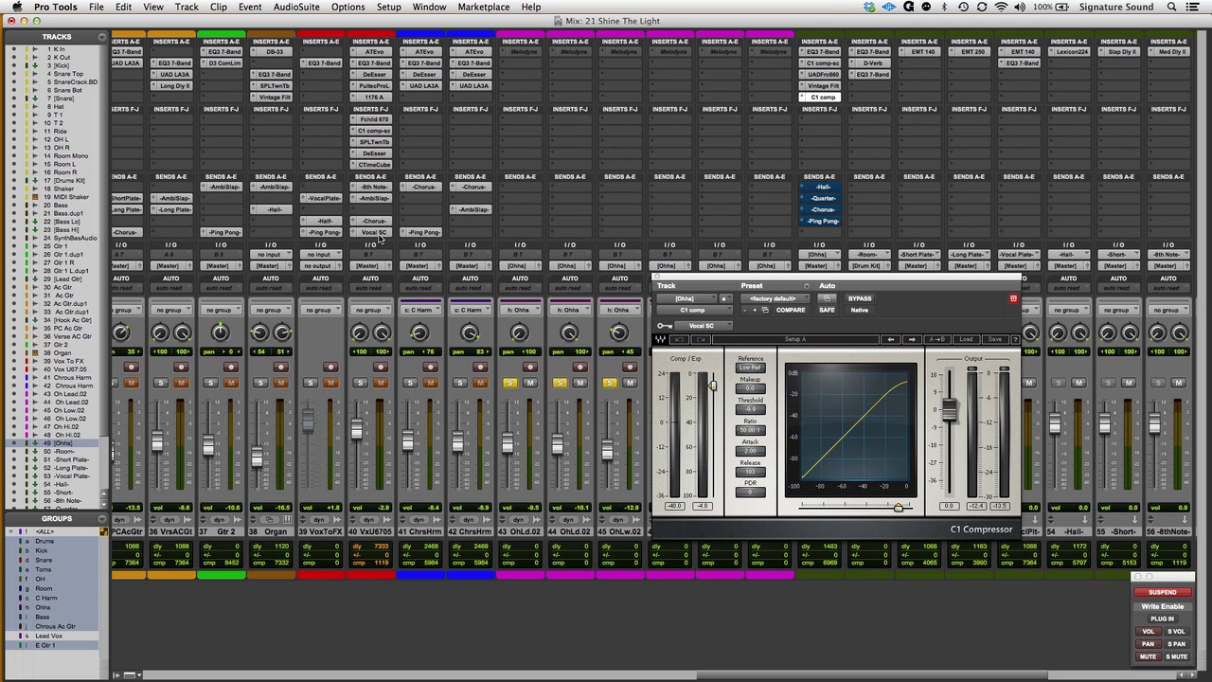
# Select the Vox U67.05 track and open its Vocal SC send window next to the C1 Compressor window
pyautogui.click(379, 532)
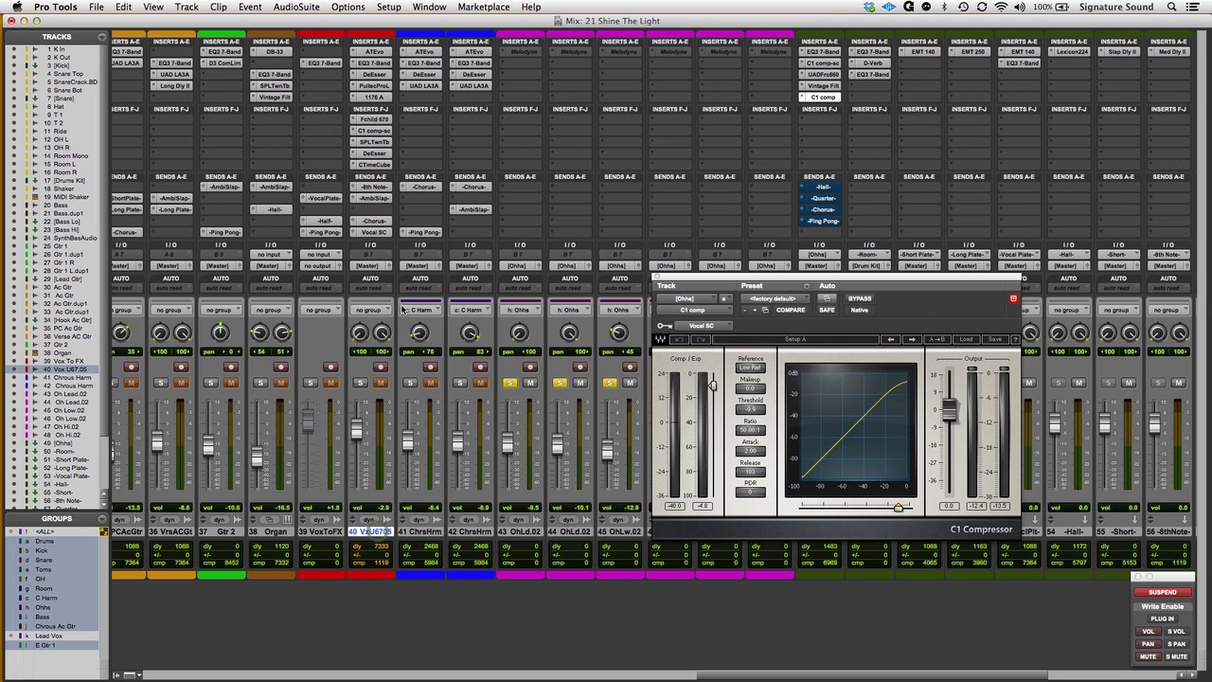
pyautogui.click(375, 233)
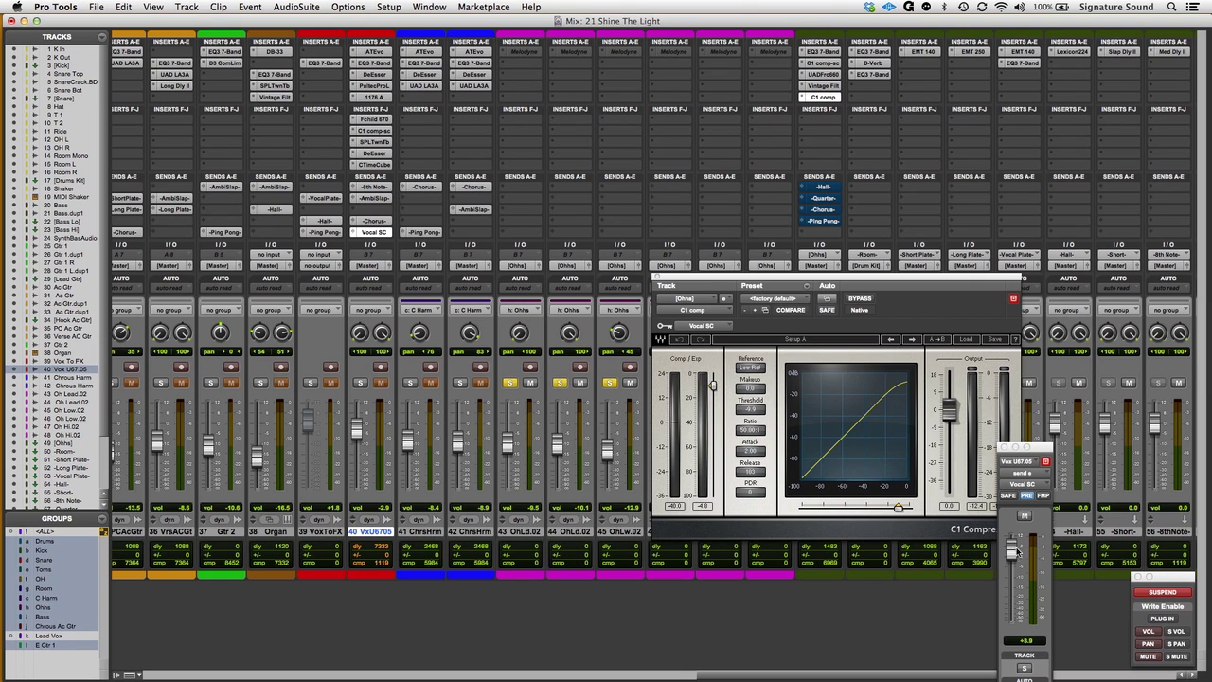
pyautogui.moveTo(1042, 449); pyautogui.dragTo(572, 256)
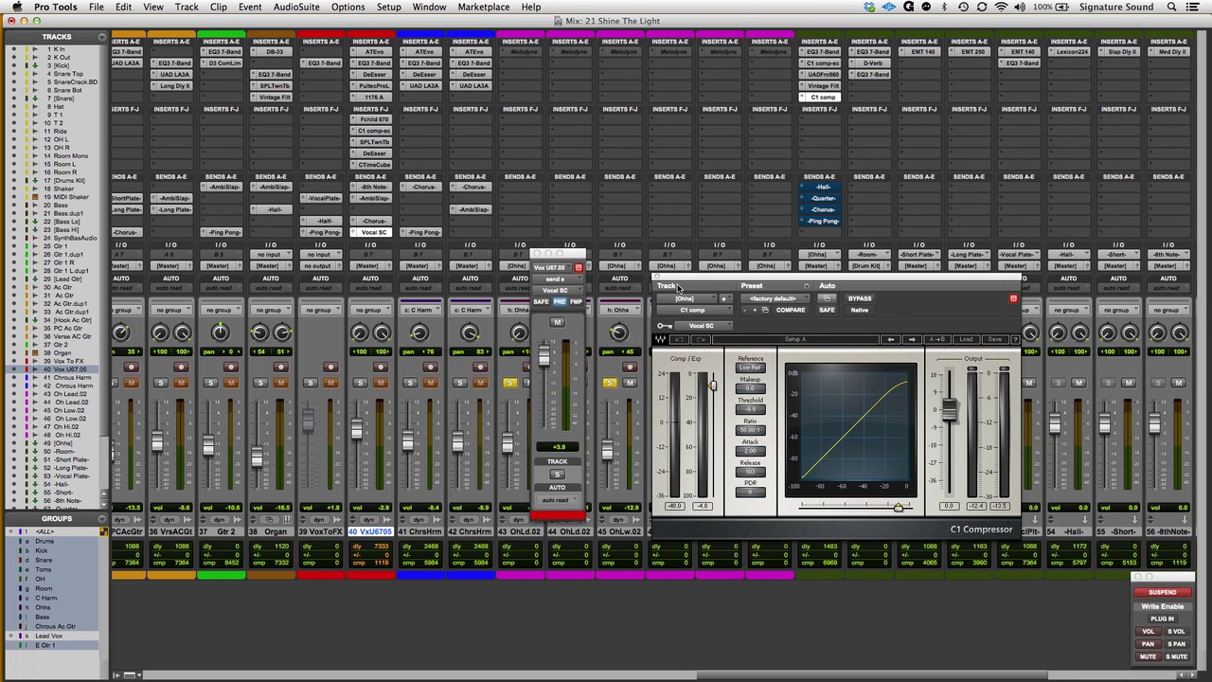
# Play the section and solo Vox U67.05 alongside the Ohs to watch the vocal key the C1 Compressor
pyautogui.press('space')
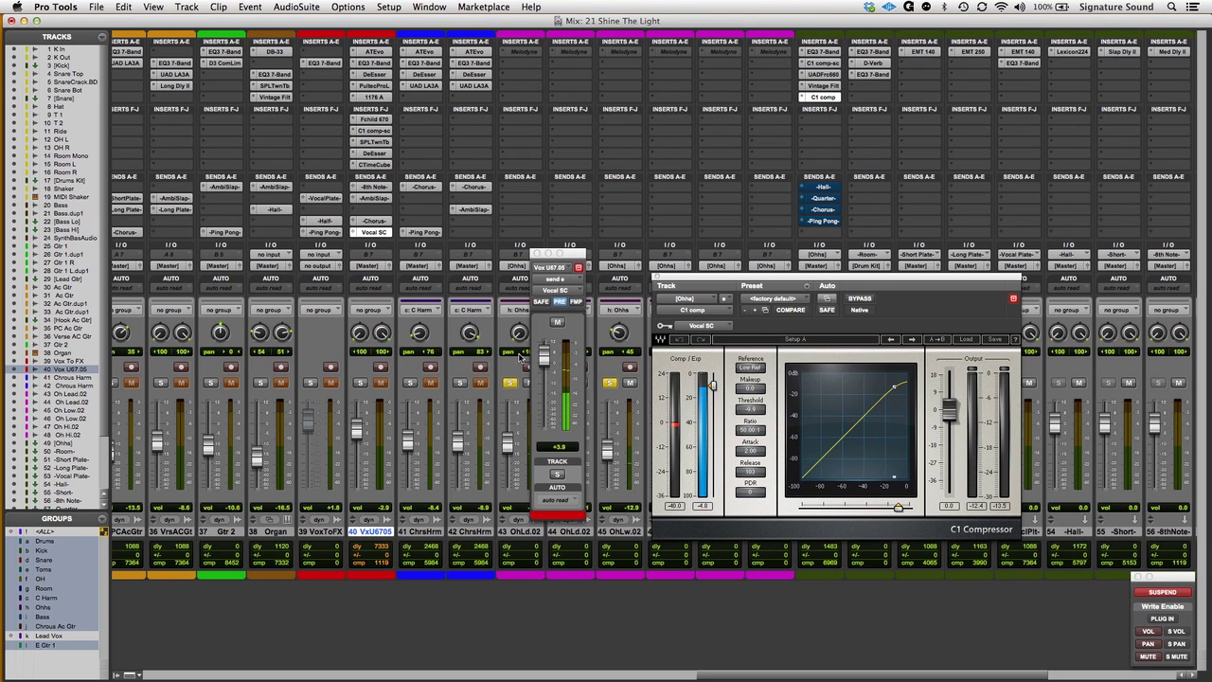
pyautogui.click(361, 383)
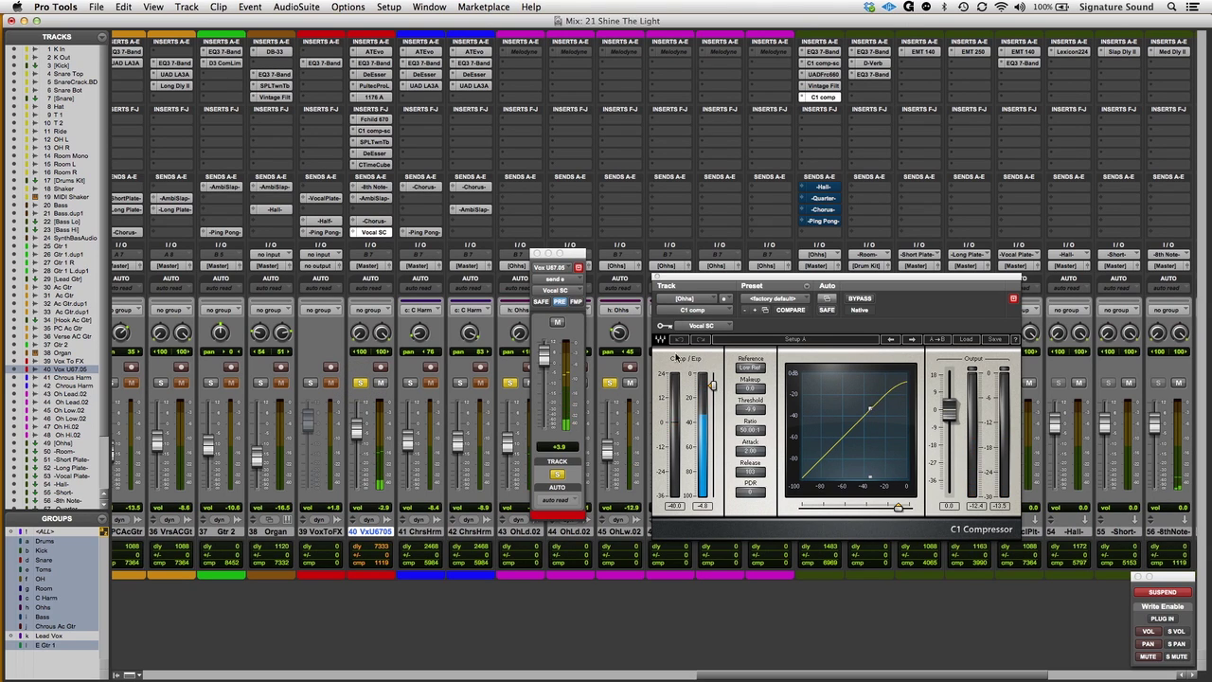
pyautogui.moveTo(670, 278); pyautogui.dragTo(662, 221)
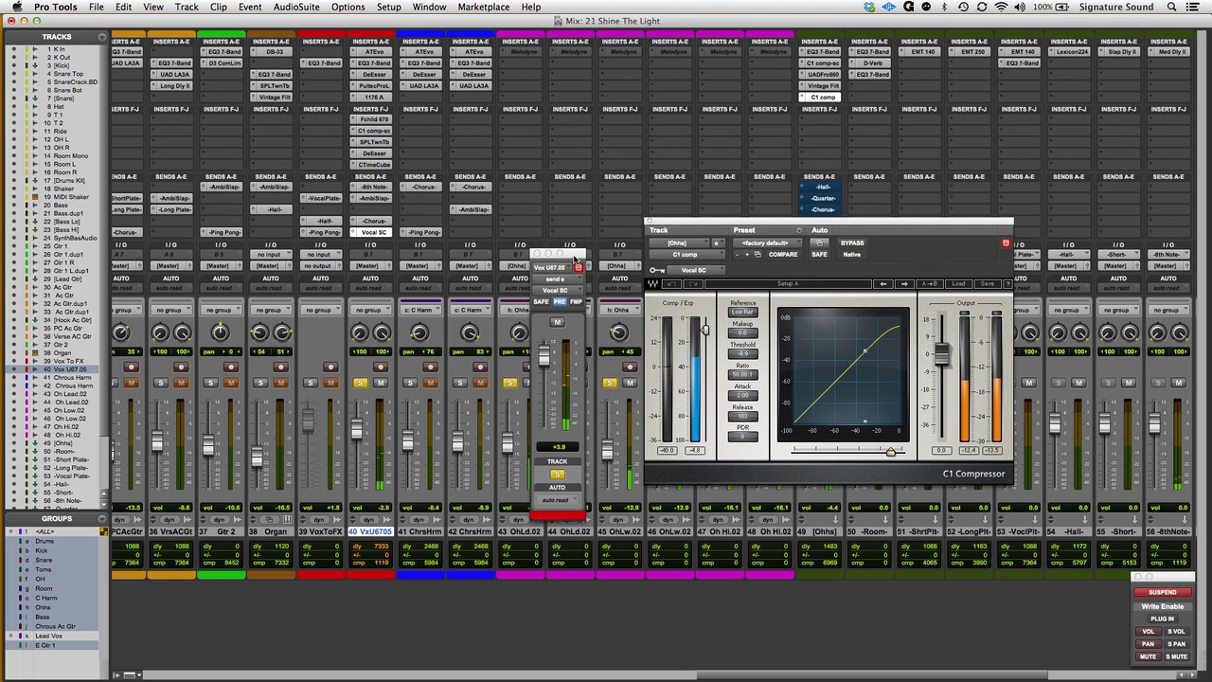
pyautogui.hscroll(6, 1080, 346)
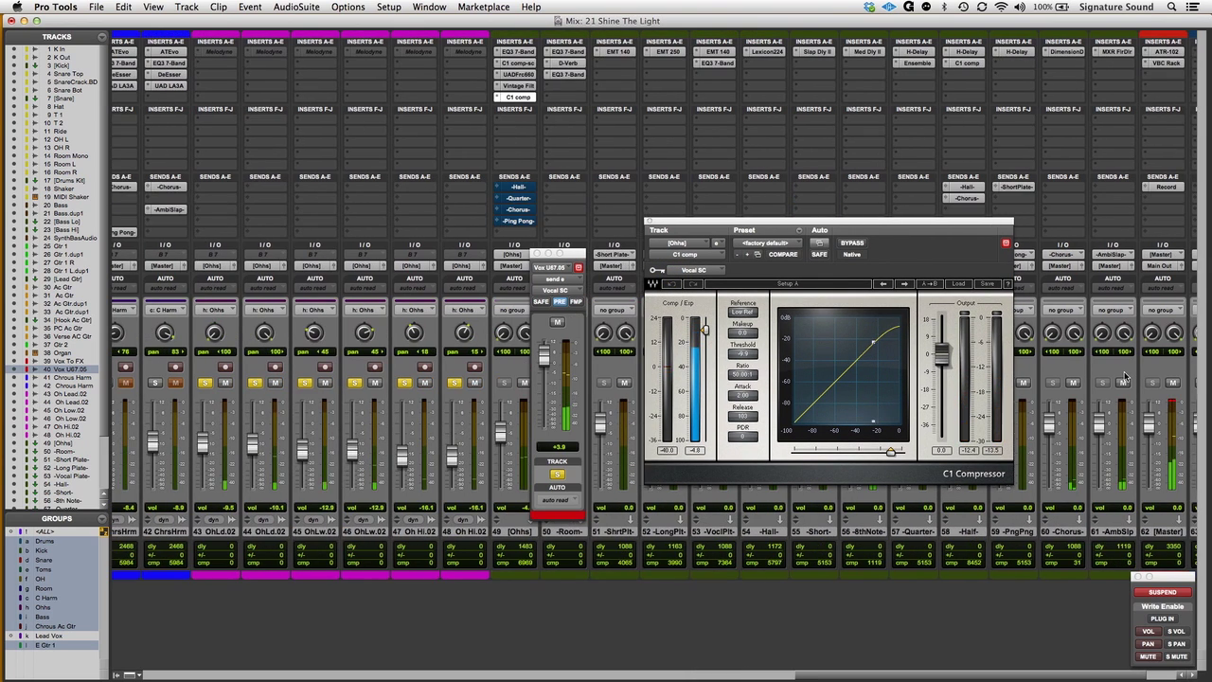
# Return to the Vox U67.05 channel and examine the pre-fader setting in its Vocal SC send window
pyautogui.hscroll(-3, 1125, 377)
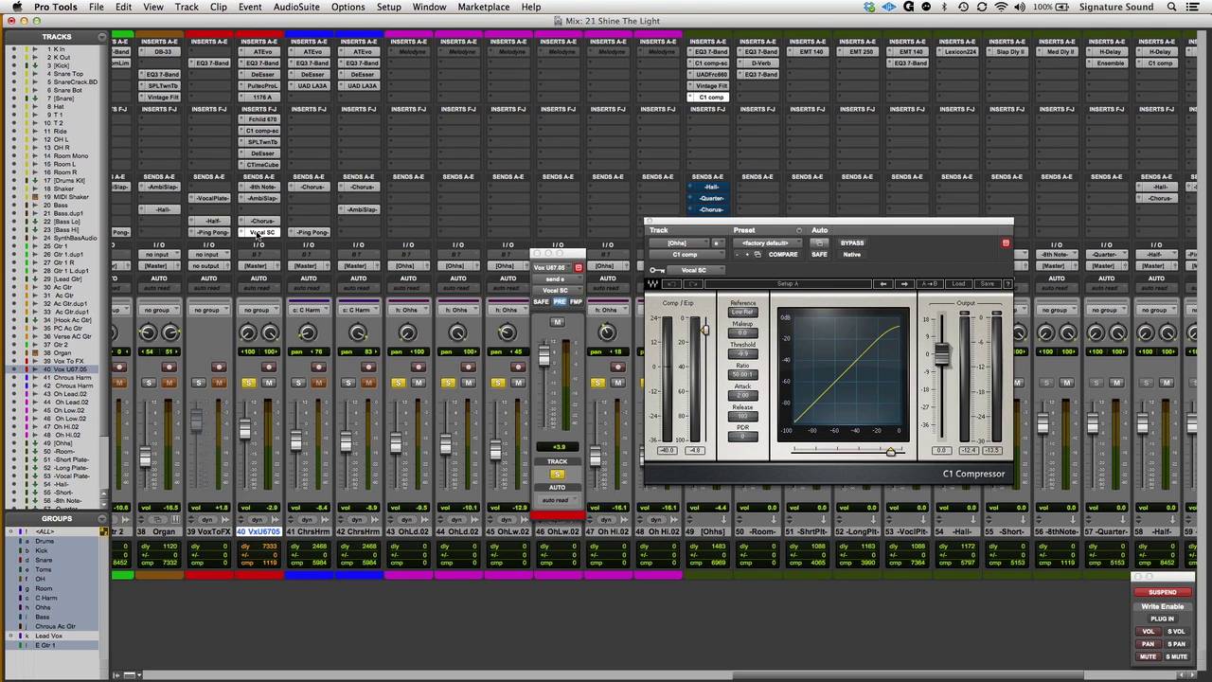
pyautogui.click(560, 302)
pyautogui.moveTo(571, 256); pyautogui.dragTo(541, 234)
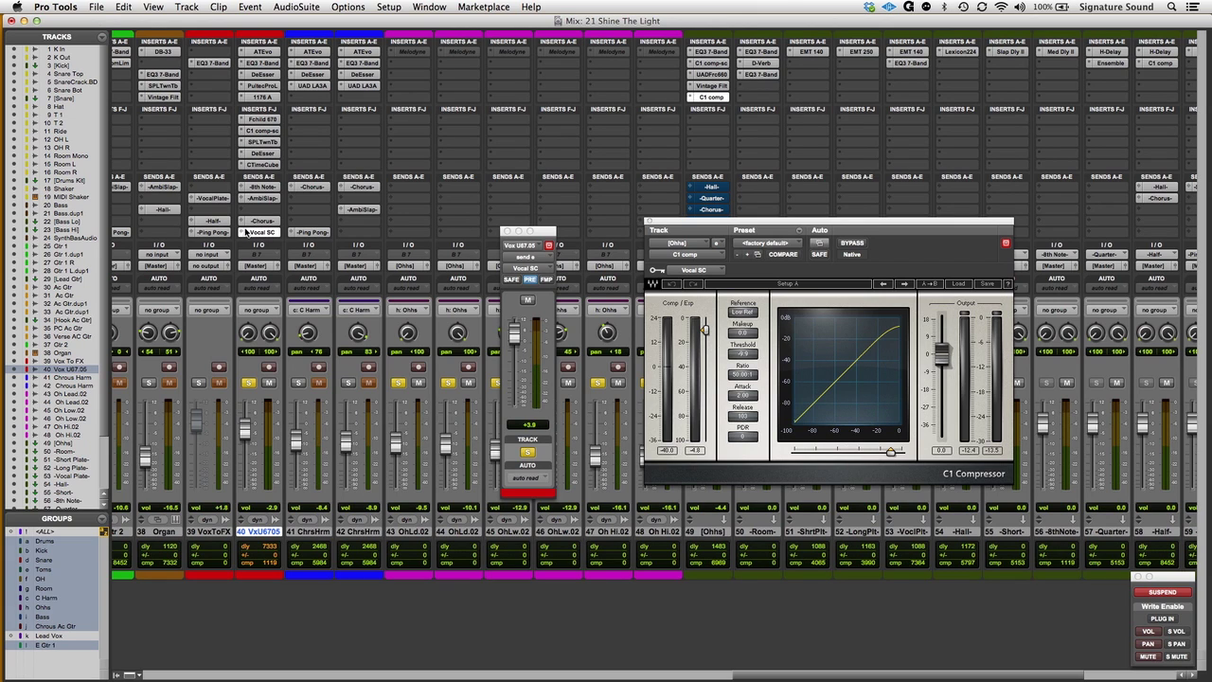
# Examine which bus the Vocal SC send on the Vox U67.05 track is assigned to, leaving the assignment as it is
pyautogui.click(243, 235)
pyautogui.moveTo(285, 243)
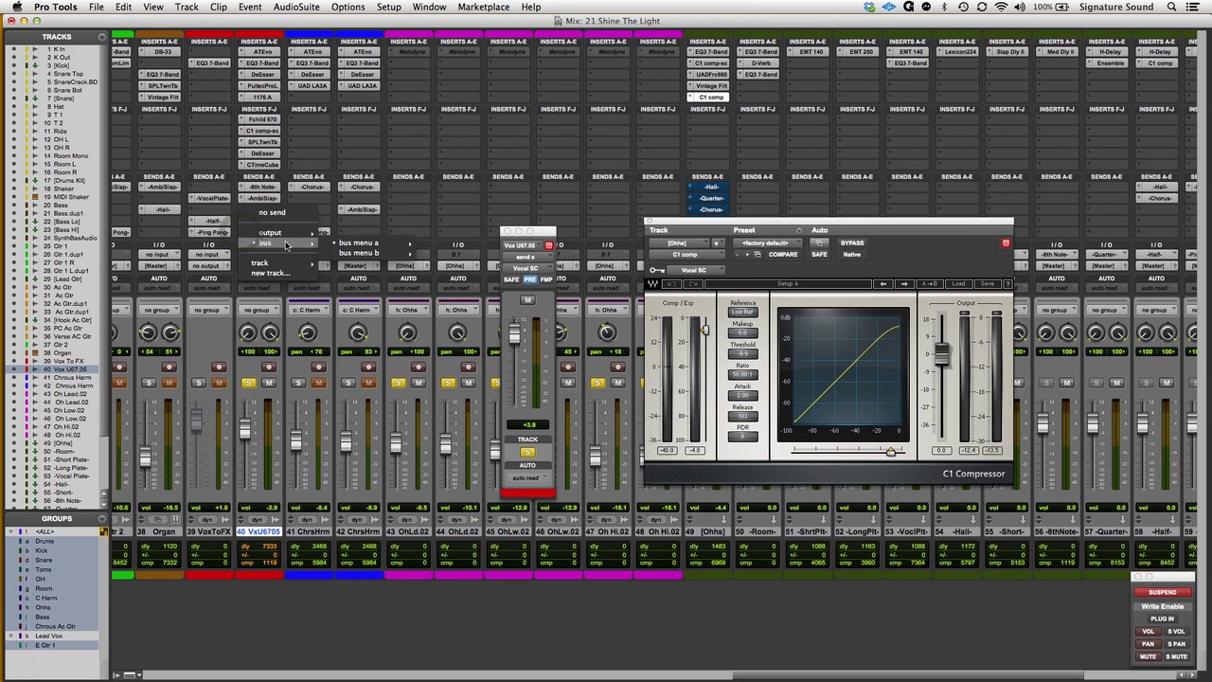
pyautogui.moveTo(359, 248)
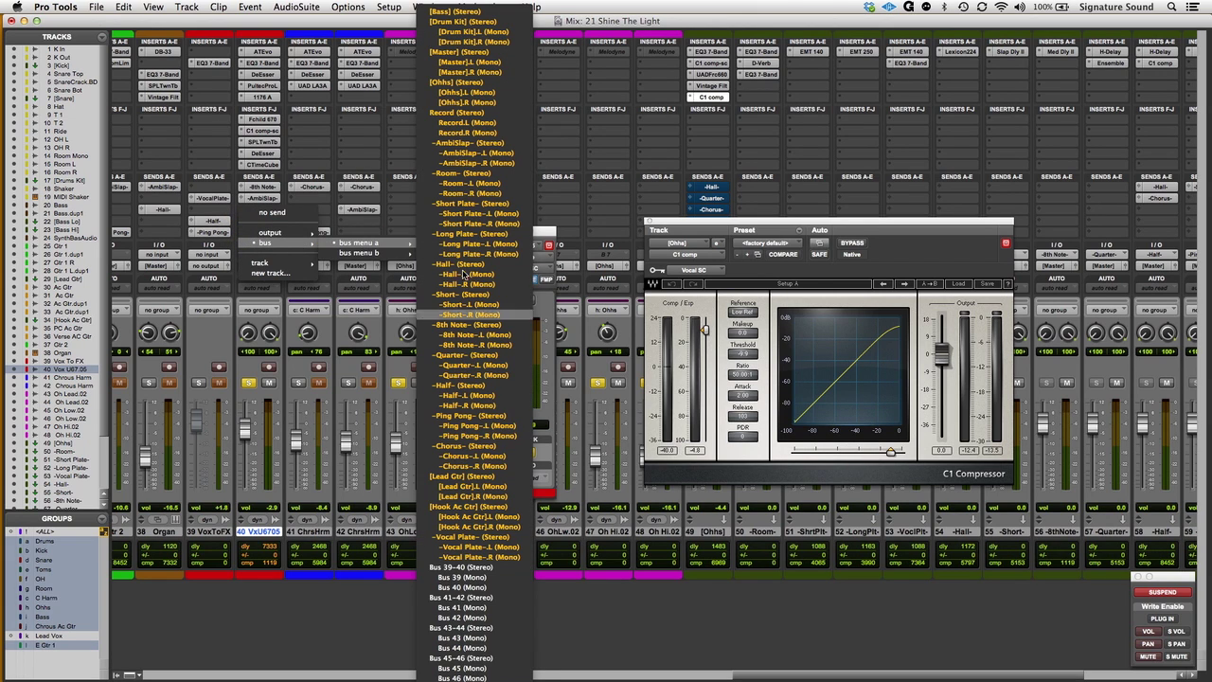
pyautogui.scroll(-10, 449, 592)
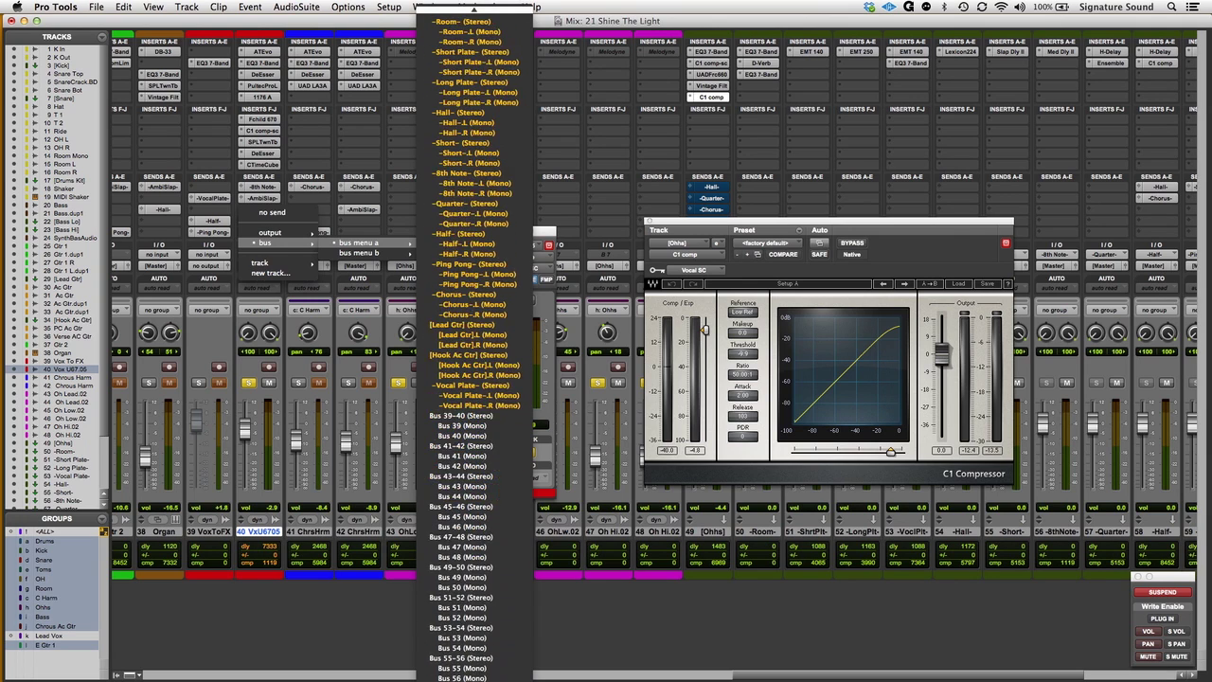
pyautogui.scroll(-3, 445, 649)
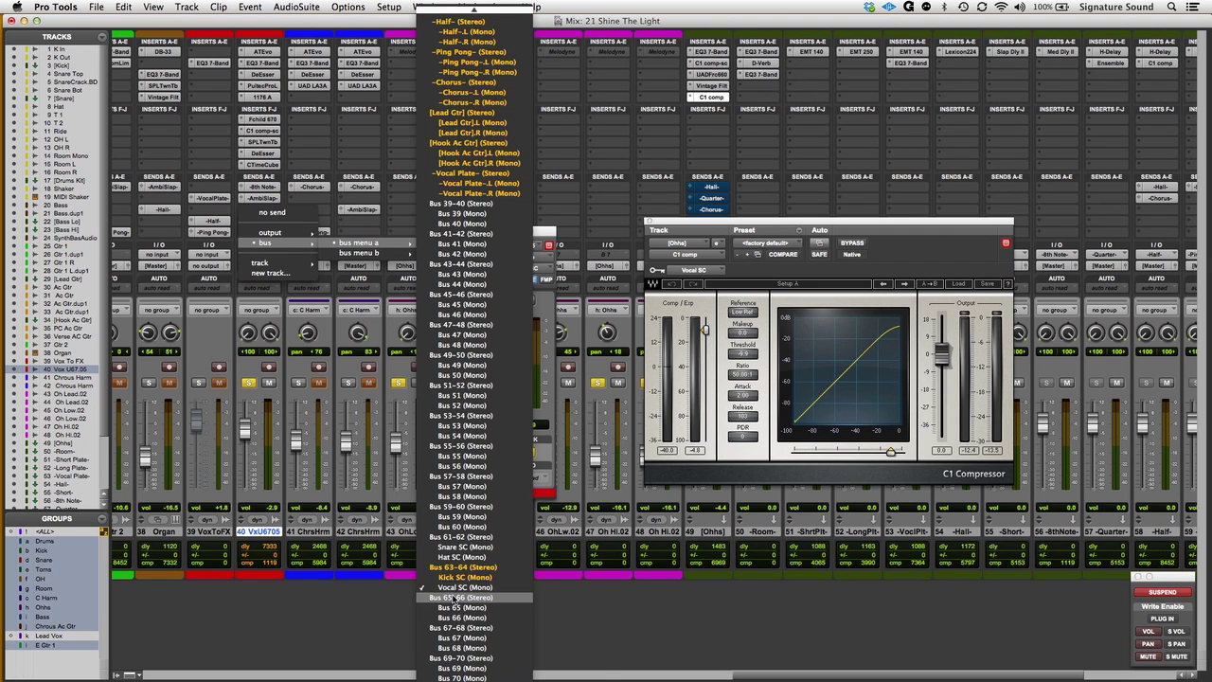
pyautogui.click(886, 229)
# Move the C1 Compressor window clear and examine the bus assignment of its key input
pyautogui.moveTo(886, 231); pyautogui.dragTo(795, 180)
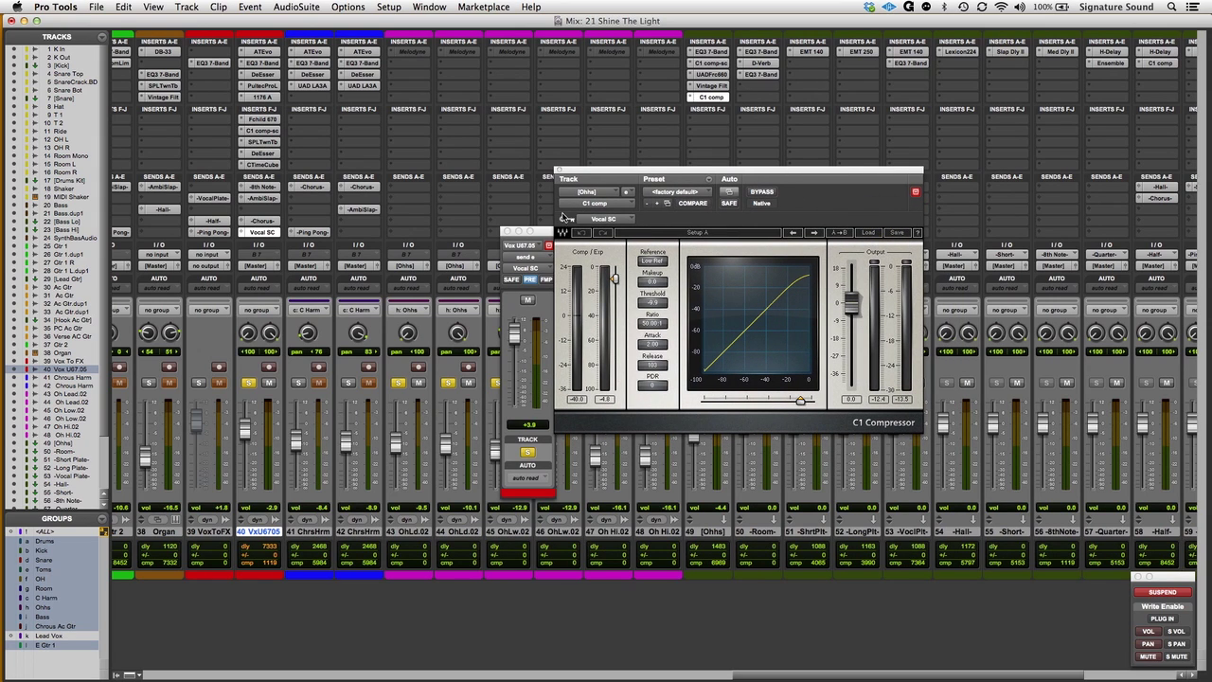
pyautogui.click(609, 221)
pyautogui.moveTo(607, 221)
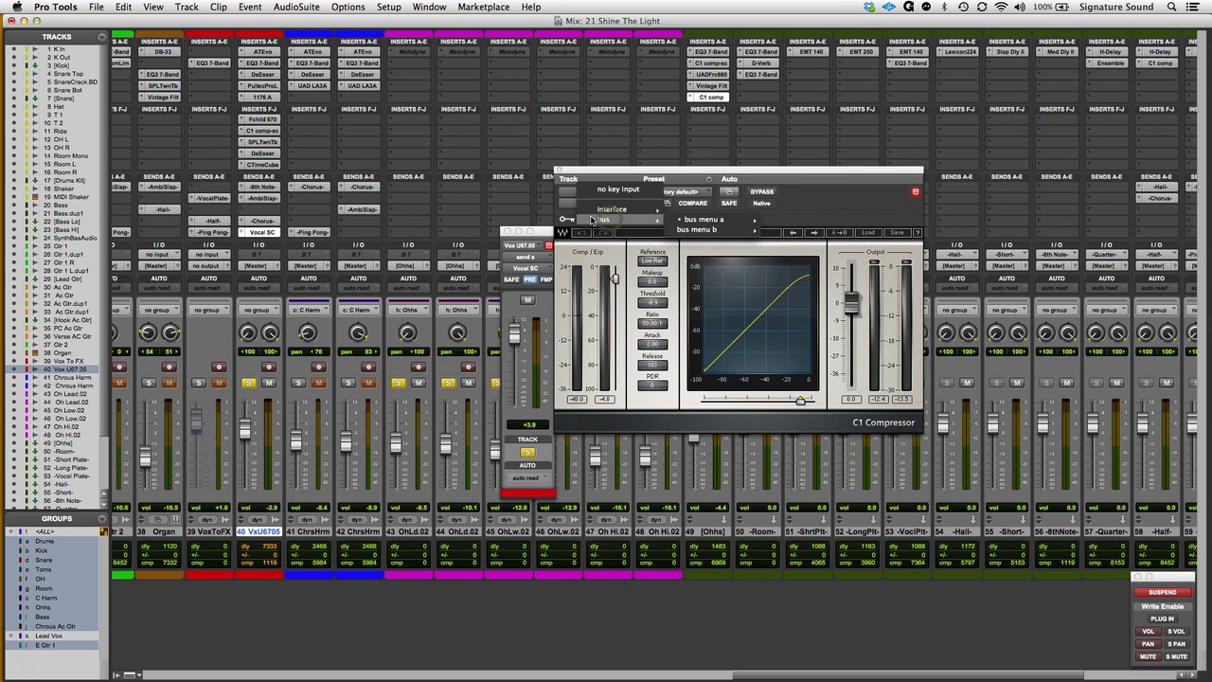
pyautogui.moveTo(706, 220)
pyautogui.click(911, 179)
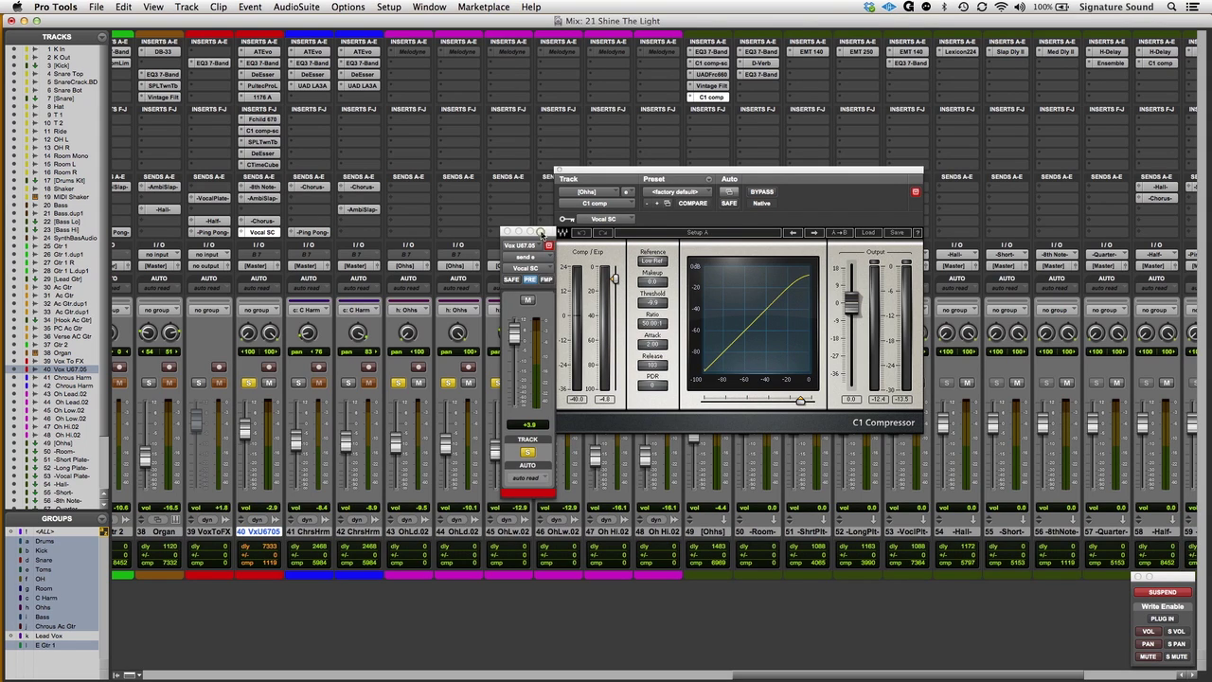
# Close the Vocal SC send window and the C1 Compressor window
pyautogui.moveTo(542, 234); pyautogui.dragTo(521, 232)
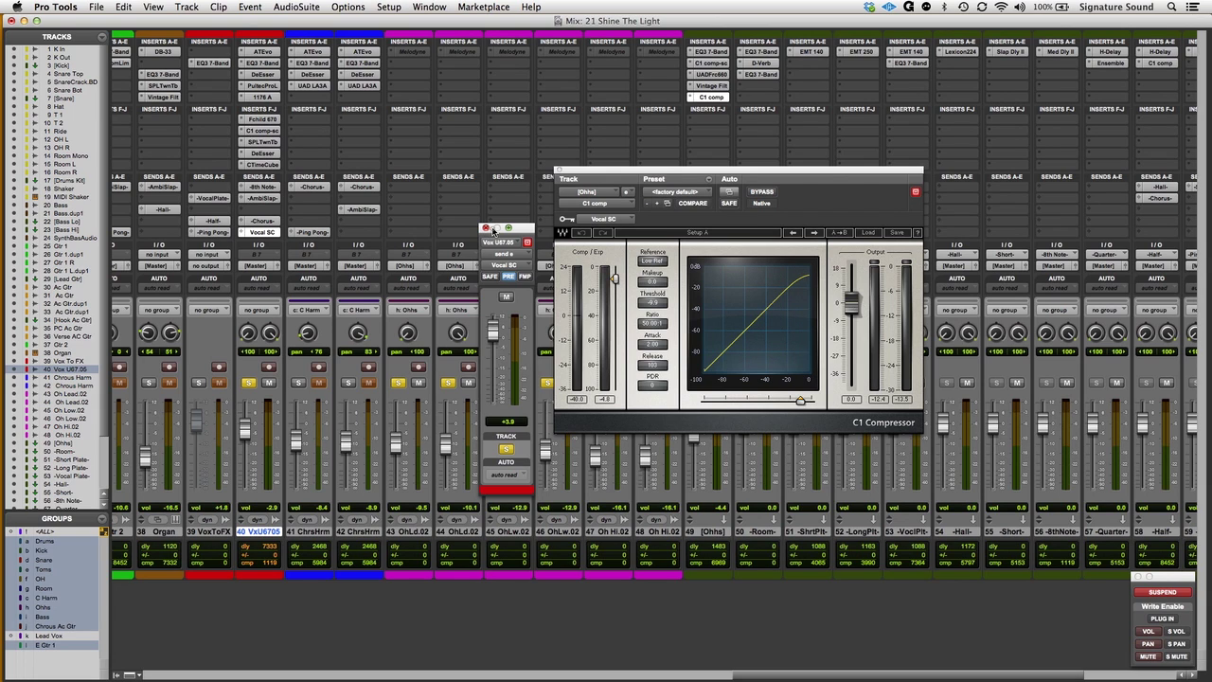
pyautogui.click(486, 231)
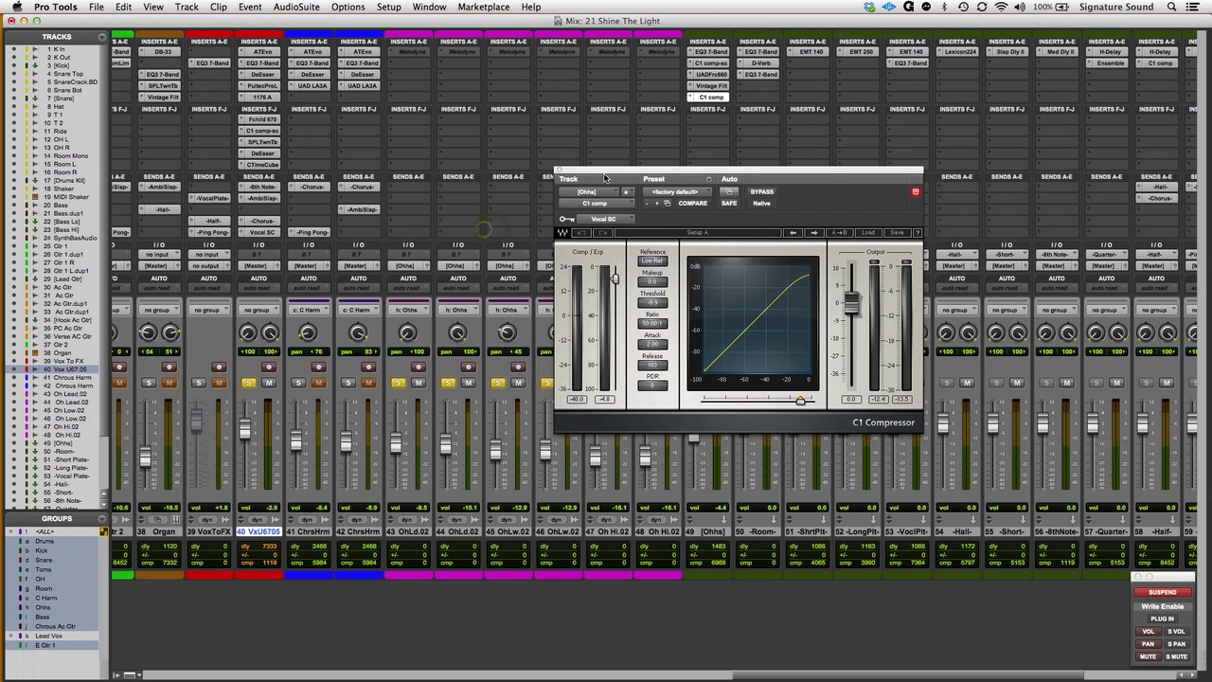
pyautogui.click(557, 171)
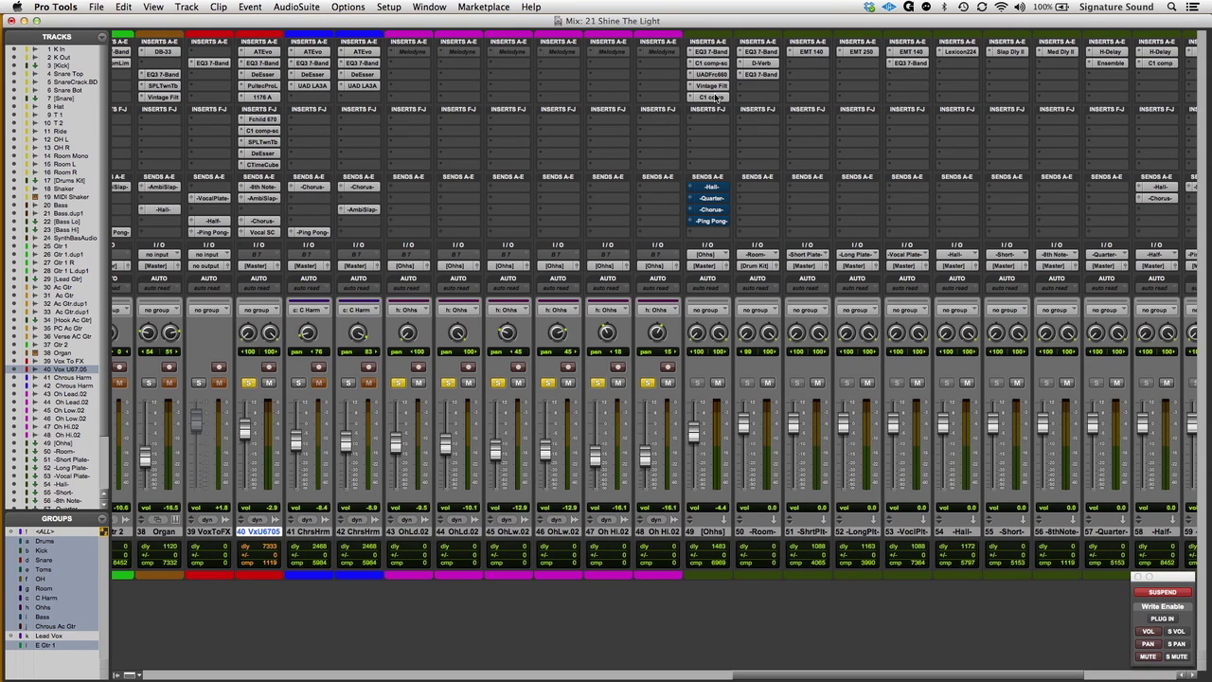
# Audition the -Hall- and -Quarter- sends on the [Ohhs] aux by unmuting them, finishing with -Hall- muted again
pyautogui.click(711, 188)
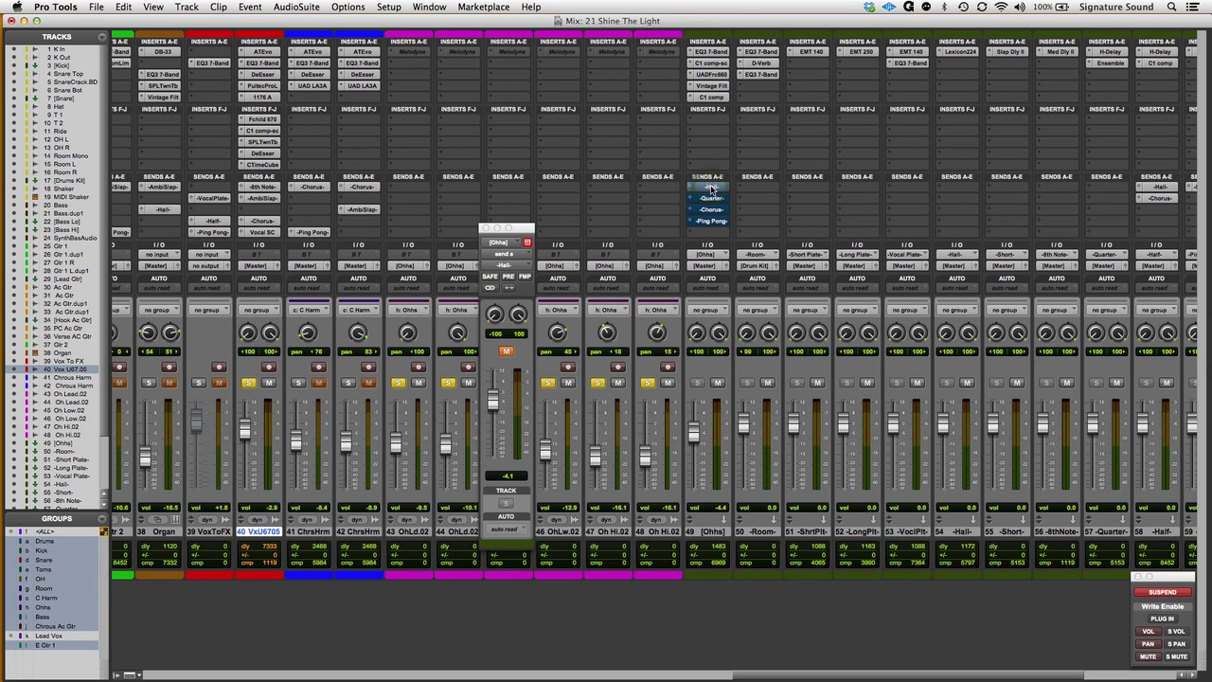
pyautogui.click(711, 189)
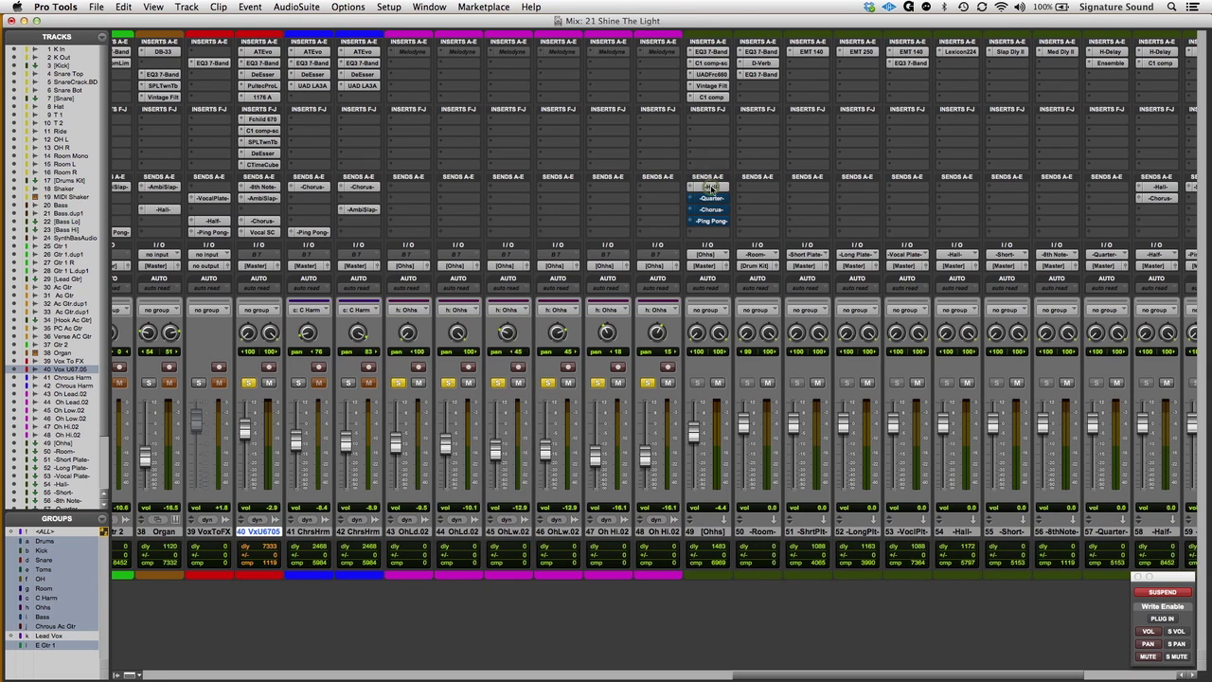
pyautogui.click(711, 188)
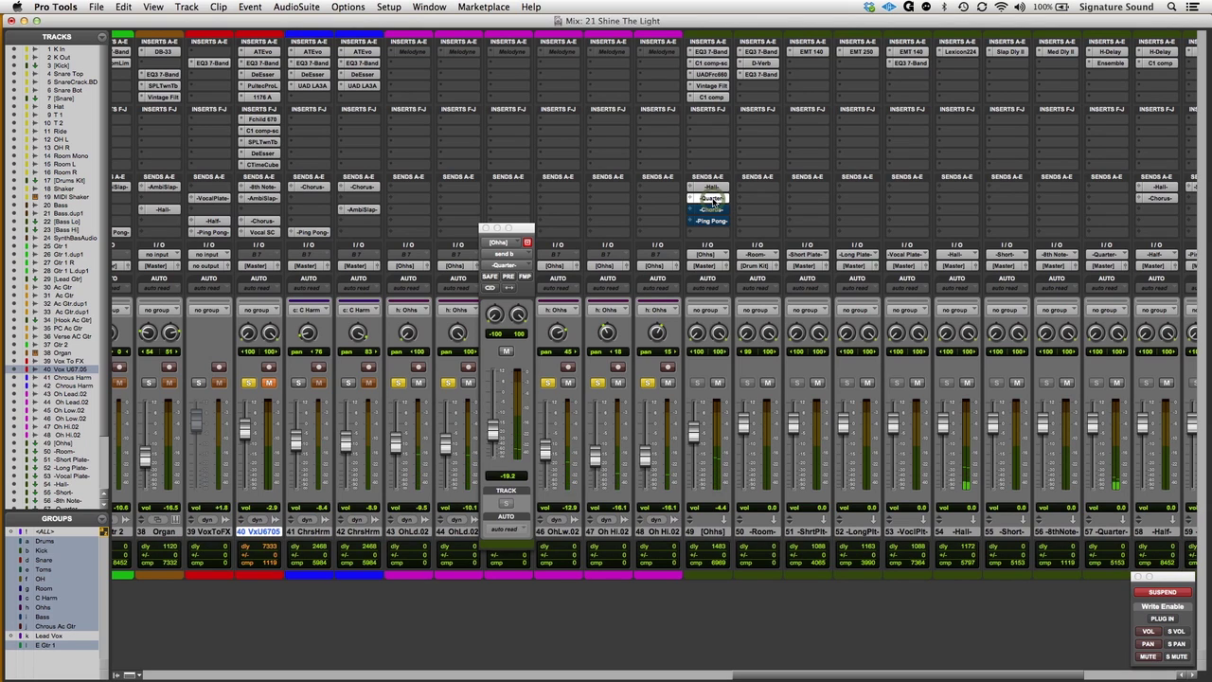
pyautogui.click(714, 198)
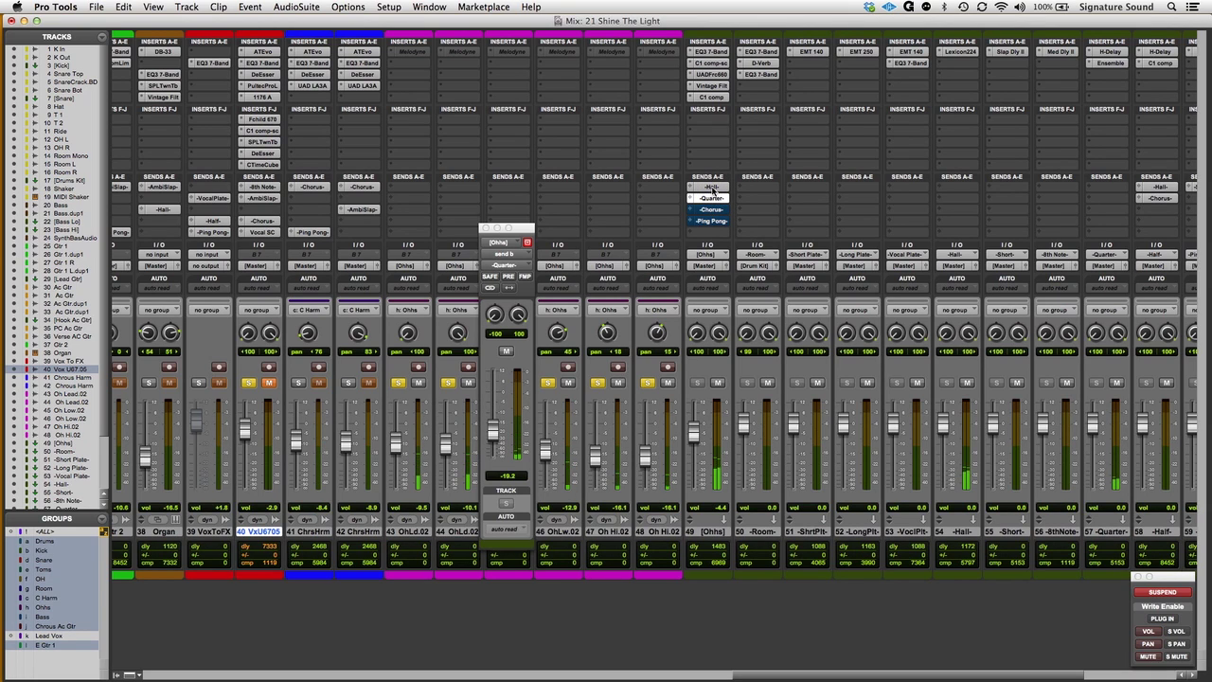
pyautogui.keyDown('super'); pyautogui.click(713, 192); pyautogui.keyUp('super')
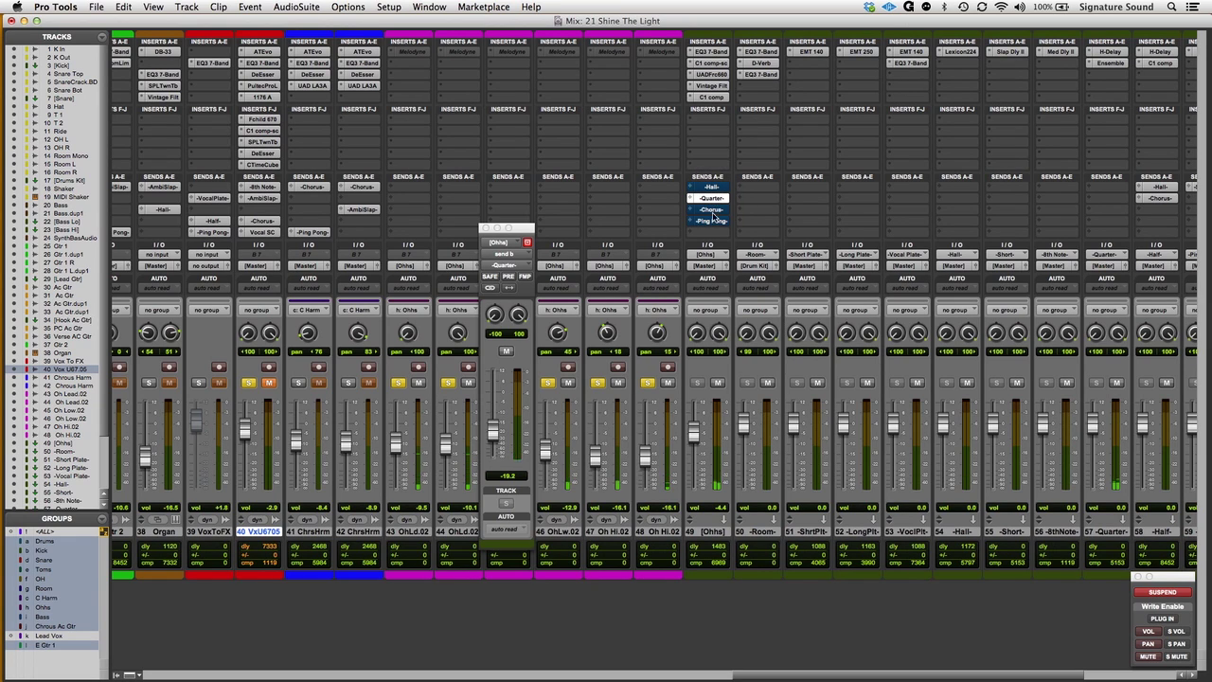
# Mute the -Quarter- send and unmute -Chorus- on the [Ohhs] aux, comparing the Ohs with and without the chorus
pyautogui.keyDown('super'); pyautogui.click(711, 212); pyautogui.keyUp('super')
pyautogui.keyDown('super'); pyautogui.click(715, 200); pyautogui.keyUp('super')
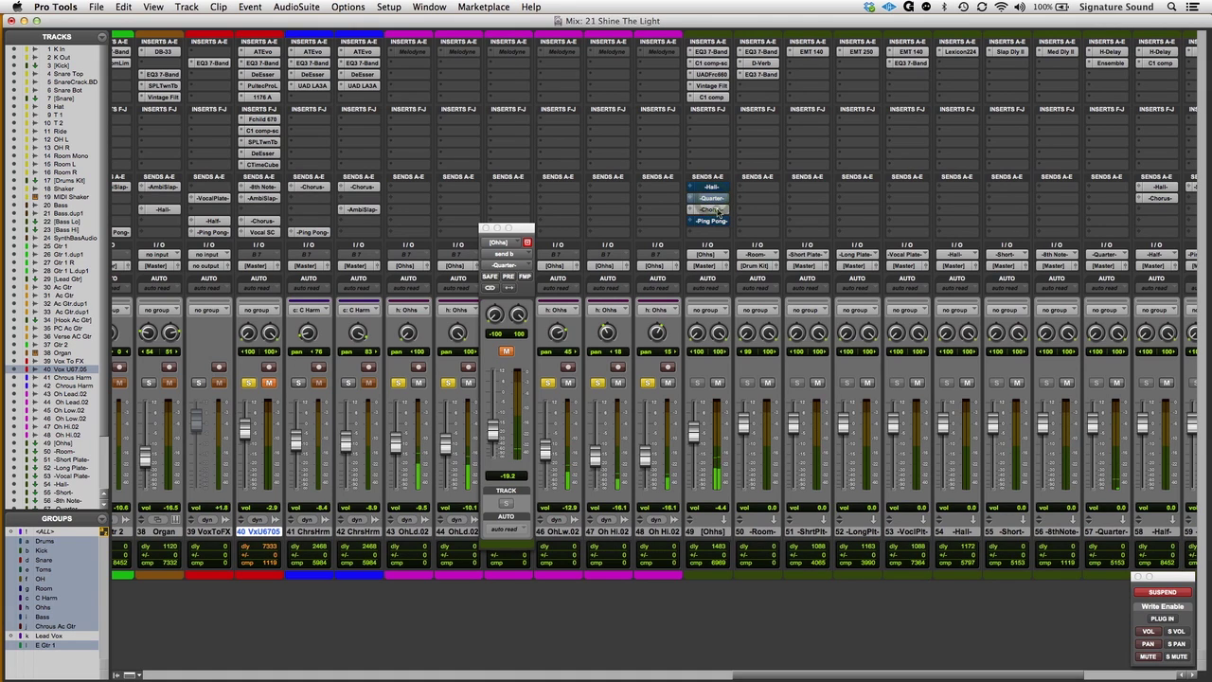
pyautogui.click(712, 209)
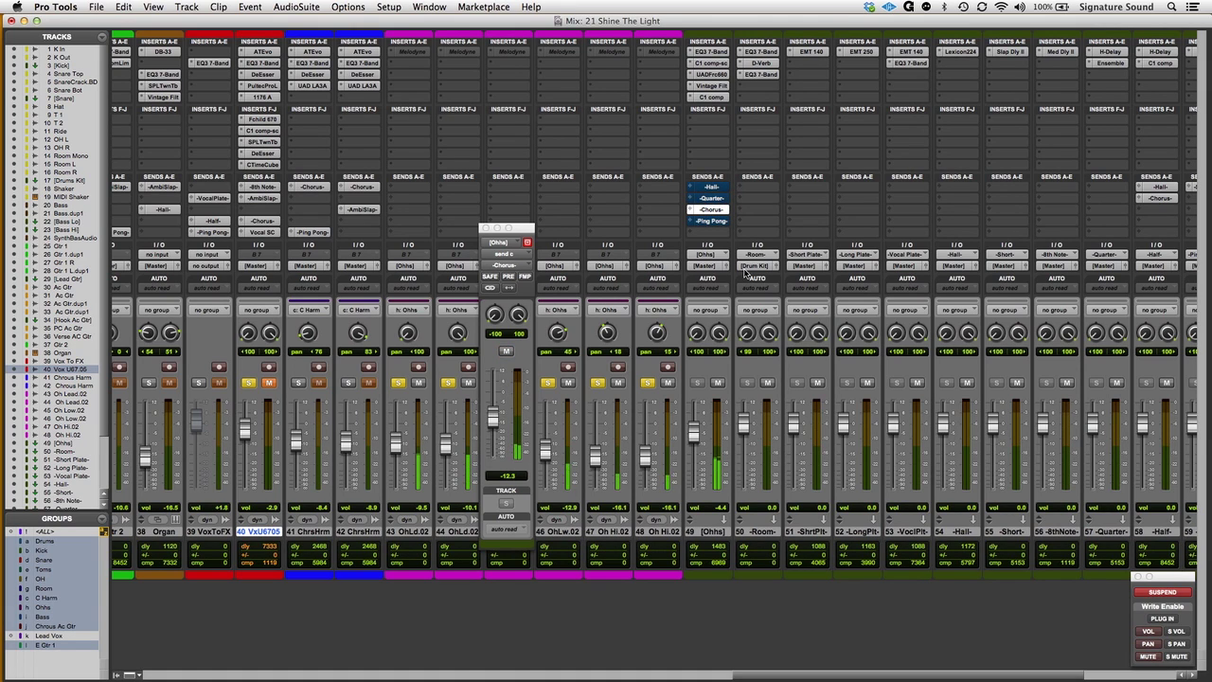
pyautogui.click(507, 350)
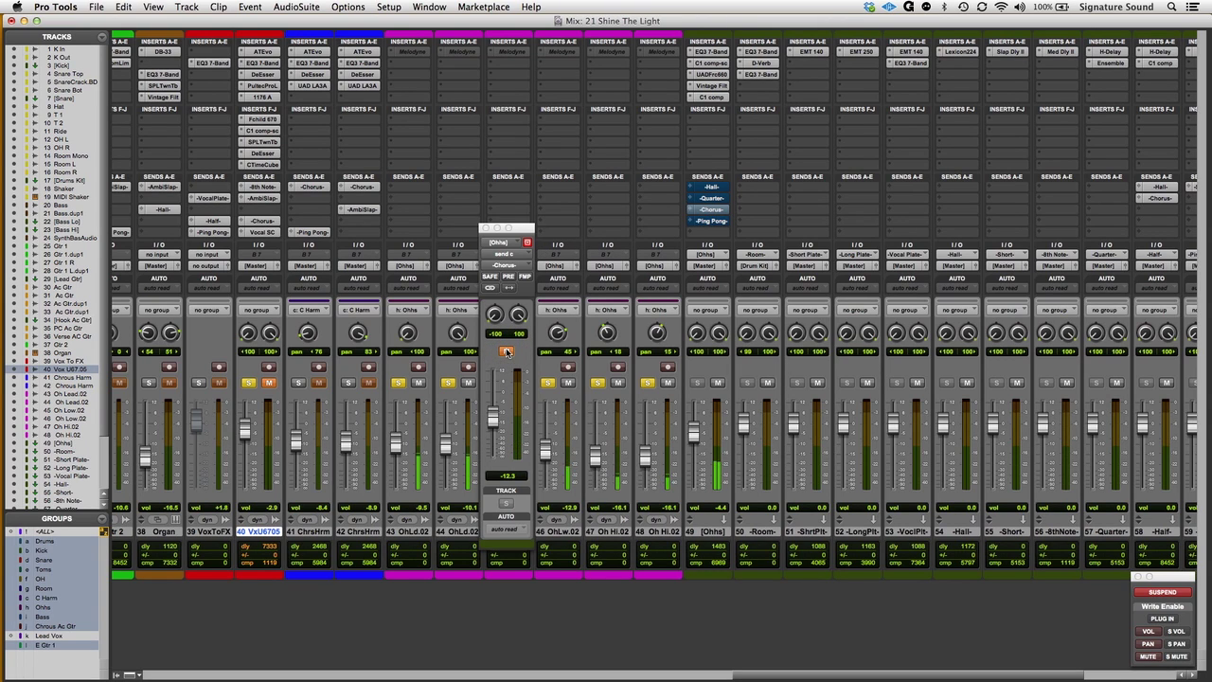
pyautogui.click(507, 350)
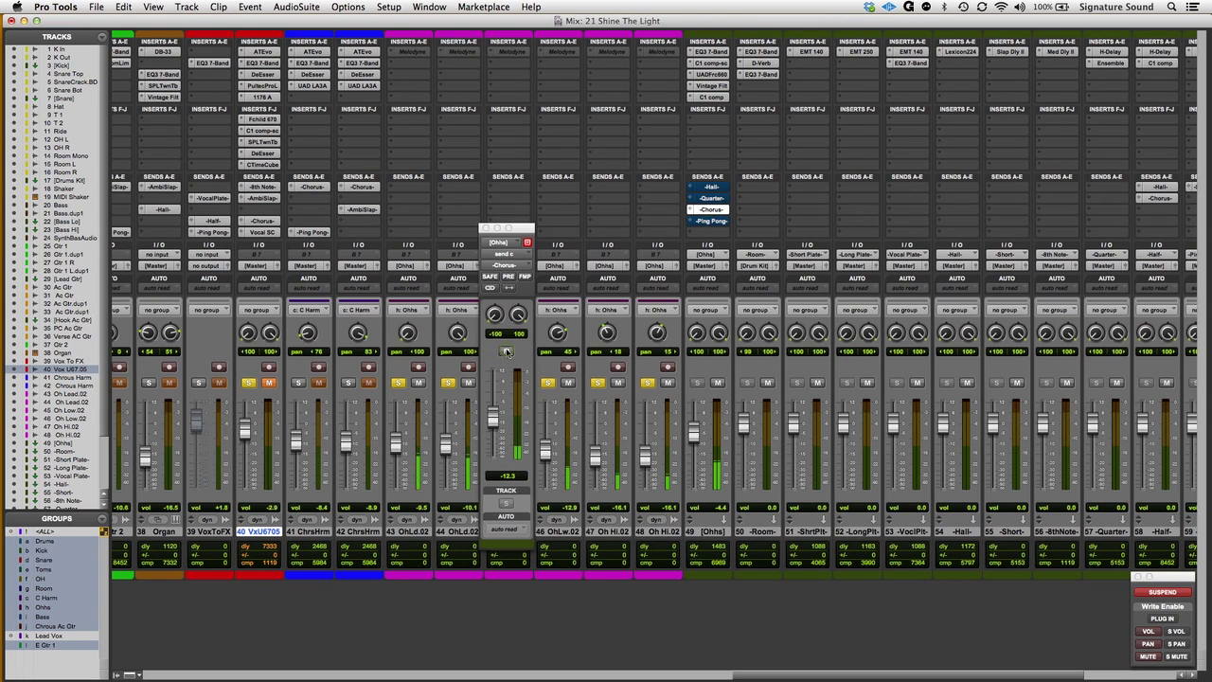
# Activate the -Ping Pong- send on the [Ohhs] aux and audition it, finishing with -Hall-, -Quarter- and -Chorus- unmuted as well
pyautogui.click(711, 222)
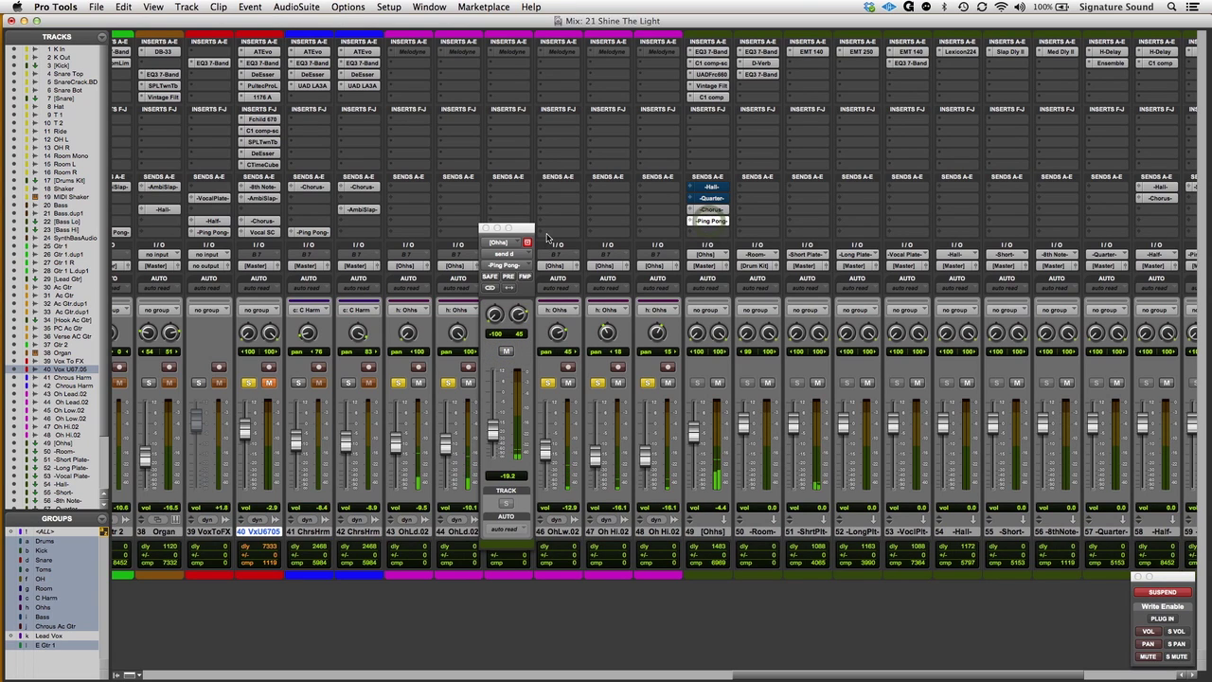
pyautogui.moveTo(525, 229); pyautogui.dragTo(524, 208)
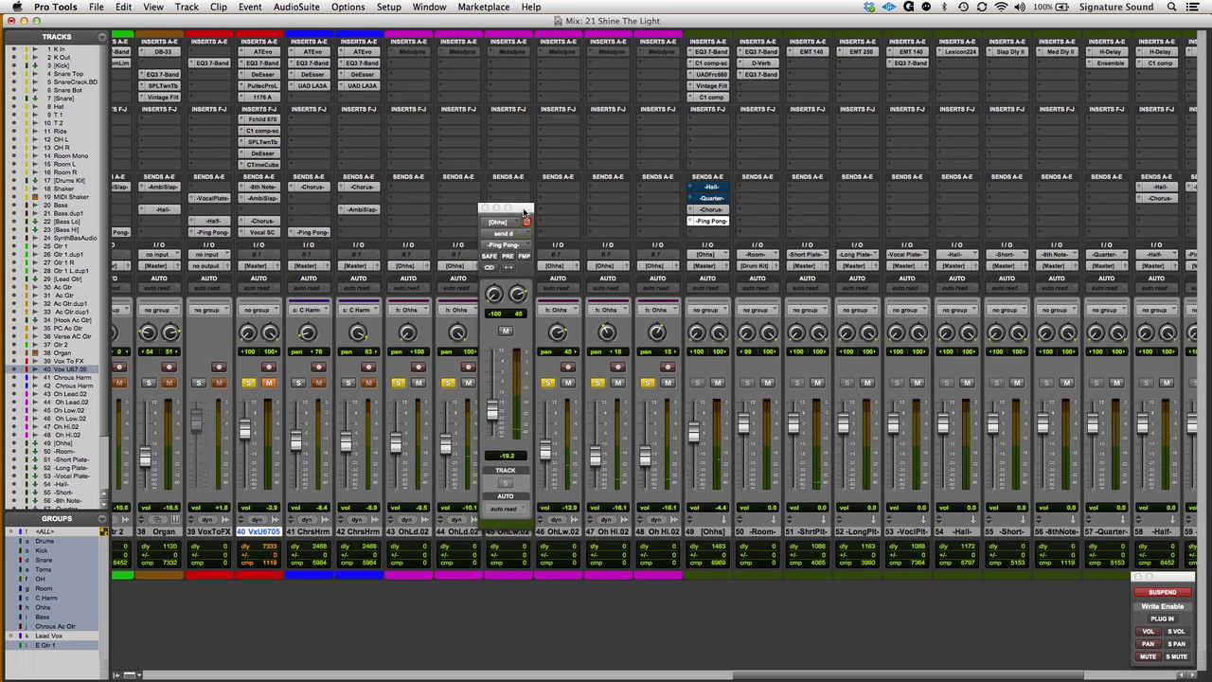
pyautogui.keyDown('ctrl'); pyautogui.keyDown('super'); pyautogui.click(703, 209); pyautogui.keyUp('super'); pyautogui.keyUp('ctrl')
pyautogui.keyDown('ctrl'); pyautogui.keyDown('super'); pyautogui.click(711, 187); pyautogui.keyUp('super'); pyautogui.keyUp('ctrl')
pyautogui.keyDown('ctrl'); pyautogui.keyDown('super'); pyautogui.click(711, 198); pyautogui.keyUp('super'); pyautogui.keyUp('ctrl')
pyautogui.keyDown('ctrl'); pyautogui.keyDown('super'); pyautogui.click(709, 210); pyautogui.keyUp('super'); pyautogui.keyUp('ctrl')
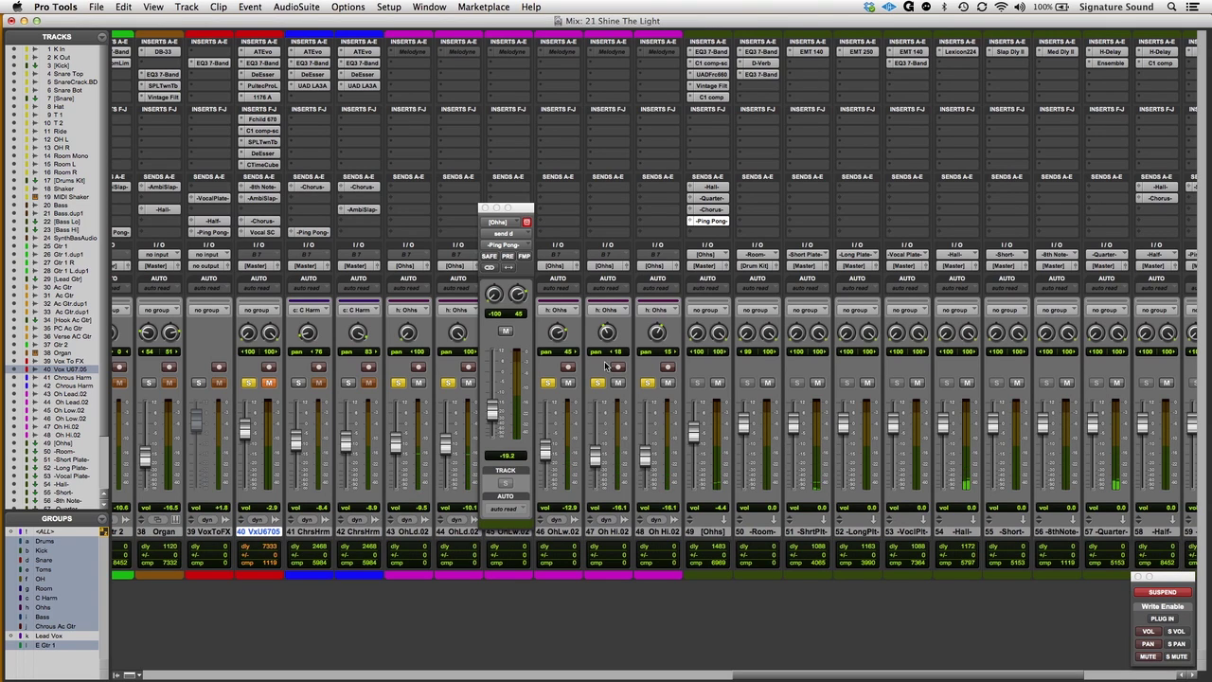
# Clear the solos on the Oh tracks and Vox U67.05, unmute the lead vocal, and close the -Ping Pong- send window
pyautogui.click(648, 384)
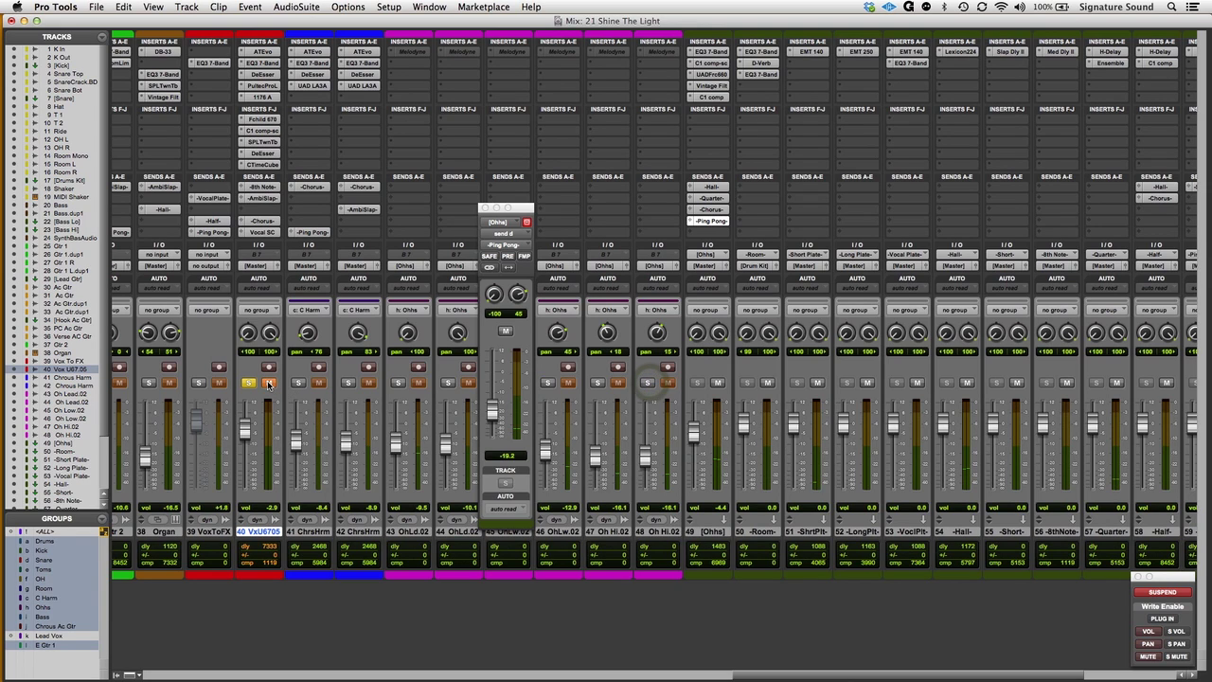
pyautogui.click(250, 383)
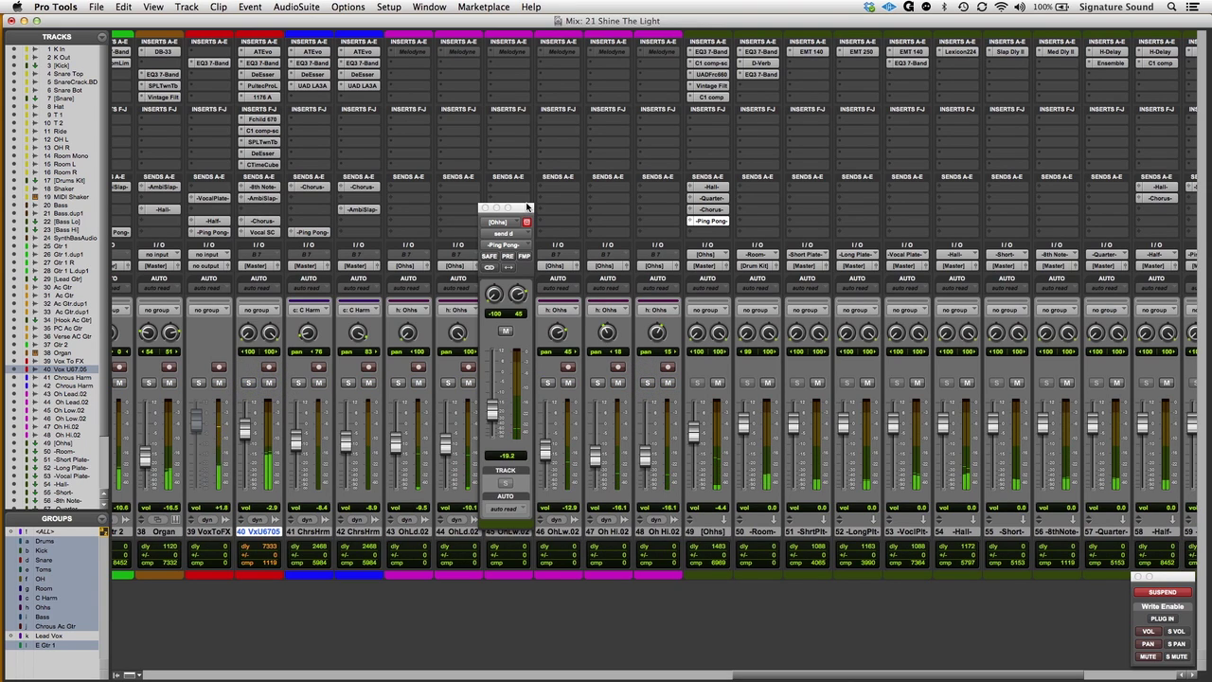
pyautogui.moveTo(526, 209); pyautogui.dragTo(526, 203)
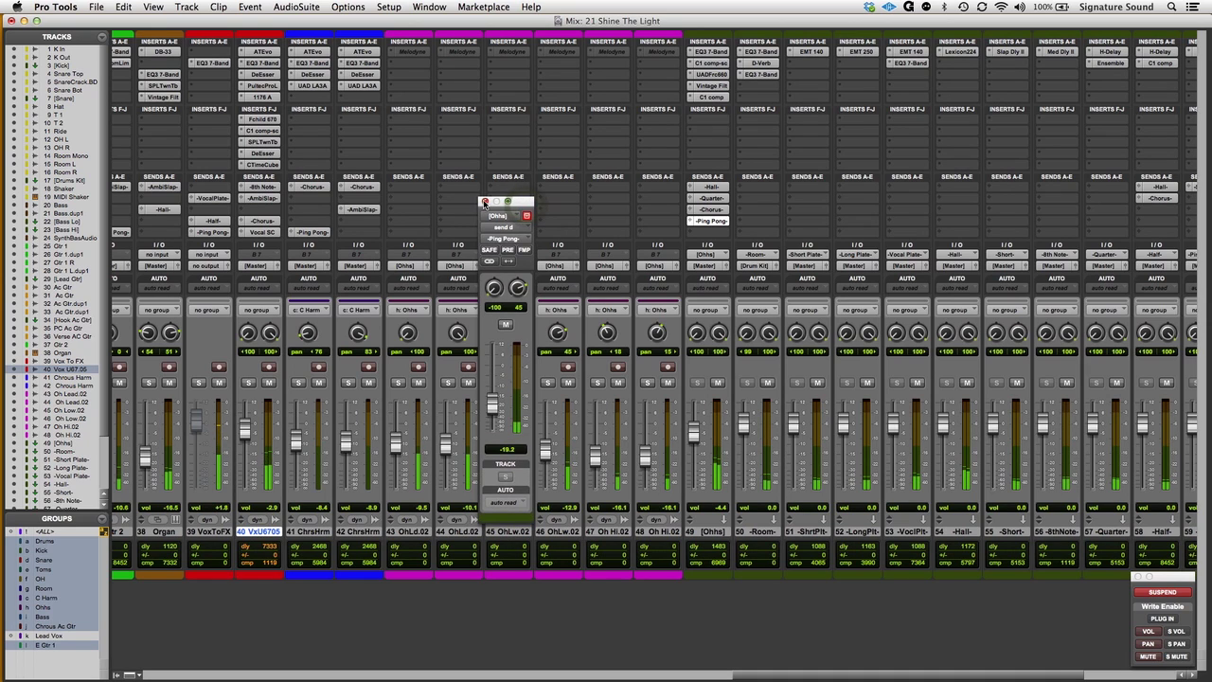
pyautogui.click(484, 202)
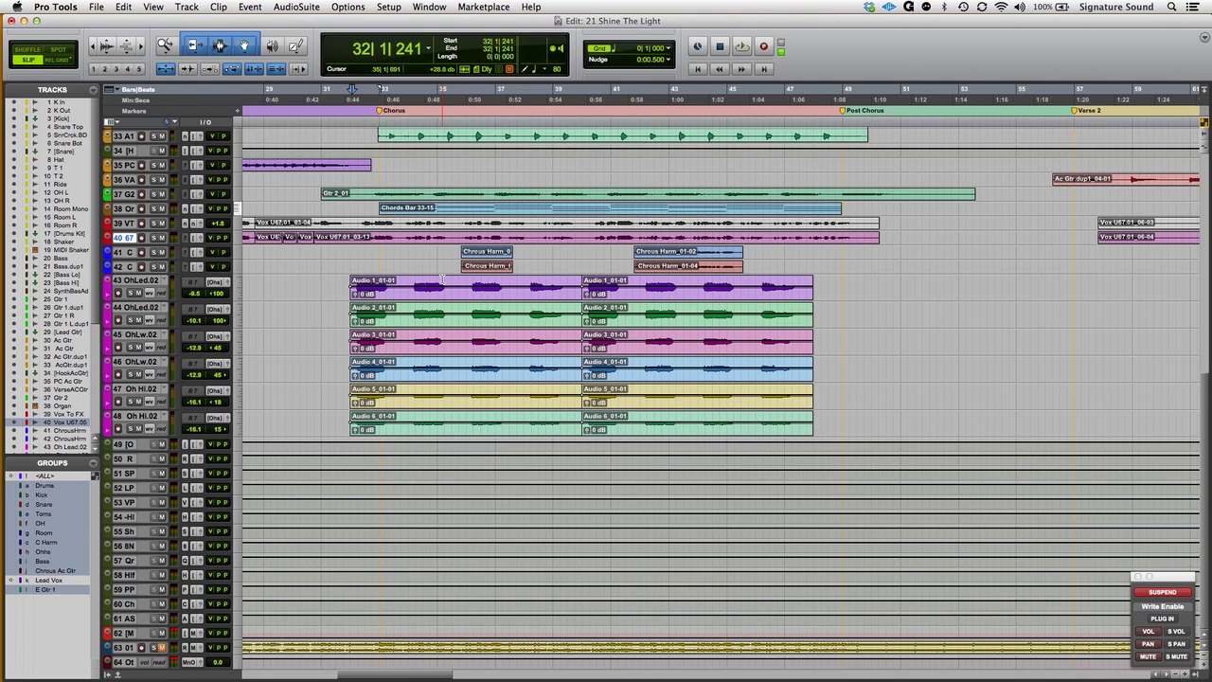
# Play the full mix from bar 30, just before the Chorus marker, to hear the processed Ohs in context
pyautogui.click(316, 266)
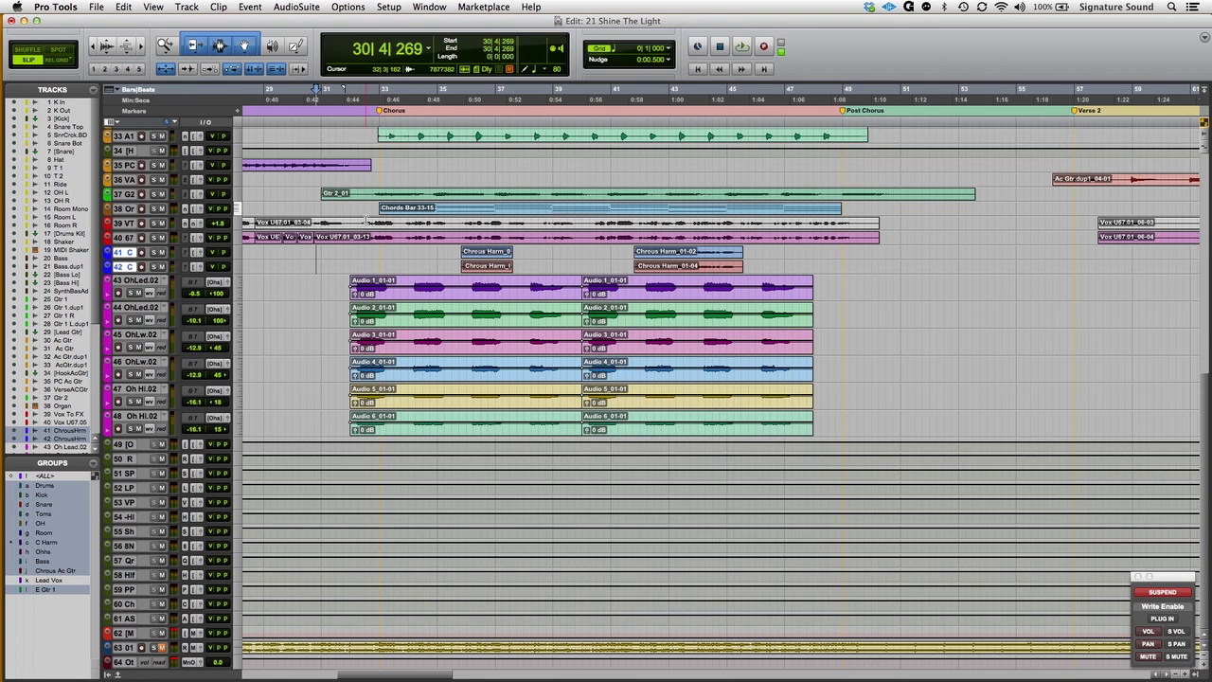
pyautogui.click(310, 251)
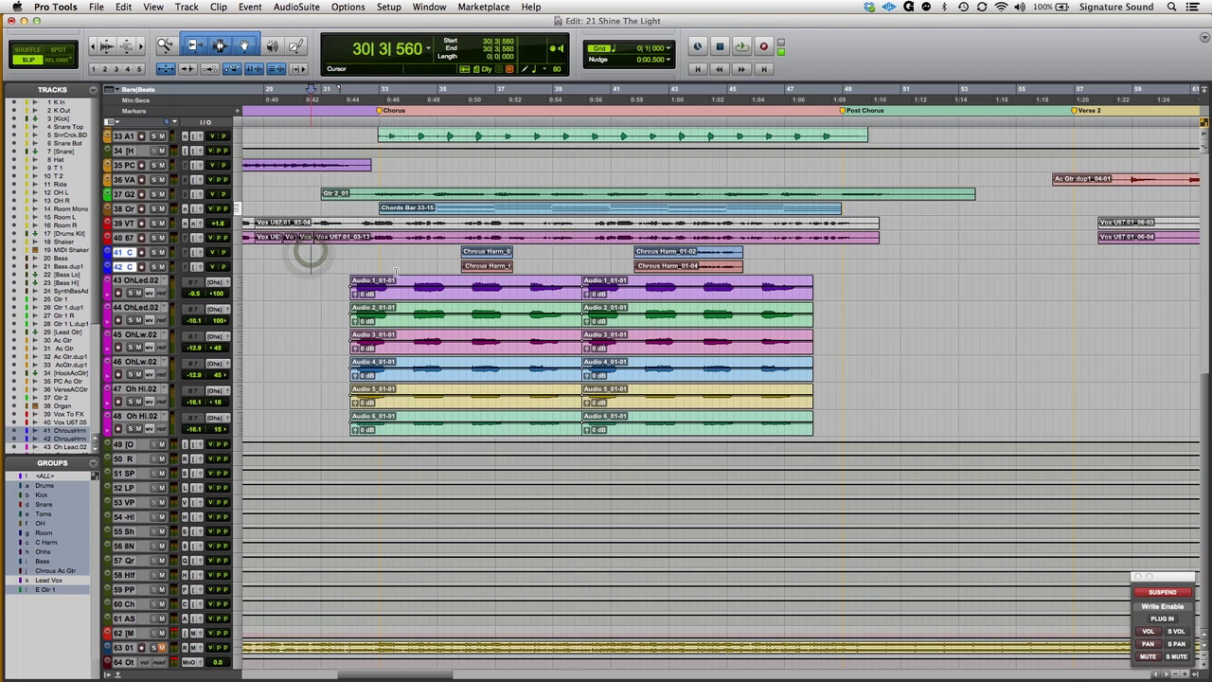
pyautogui.press('space')
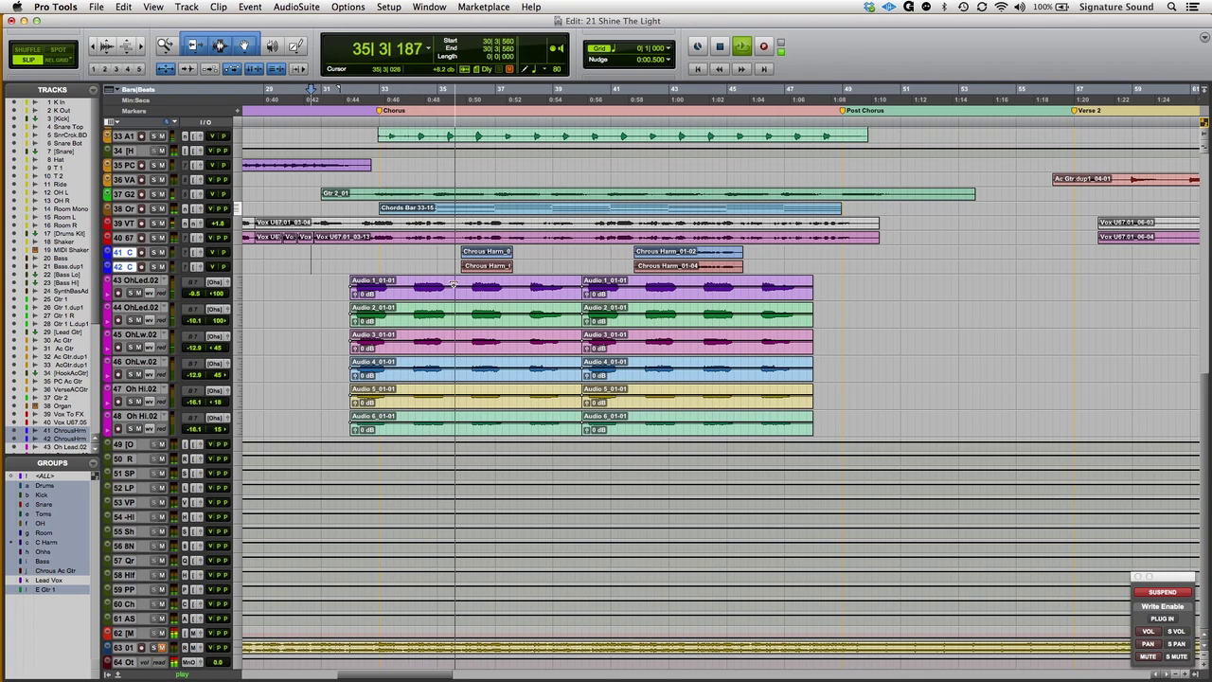
pyautogui.press('space')
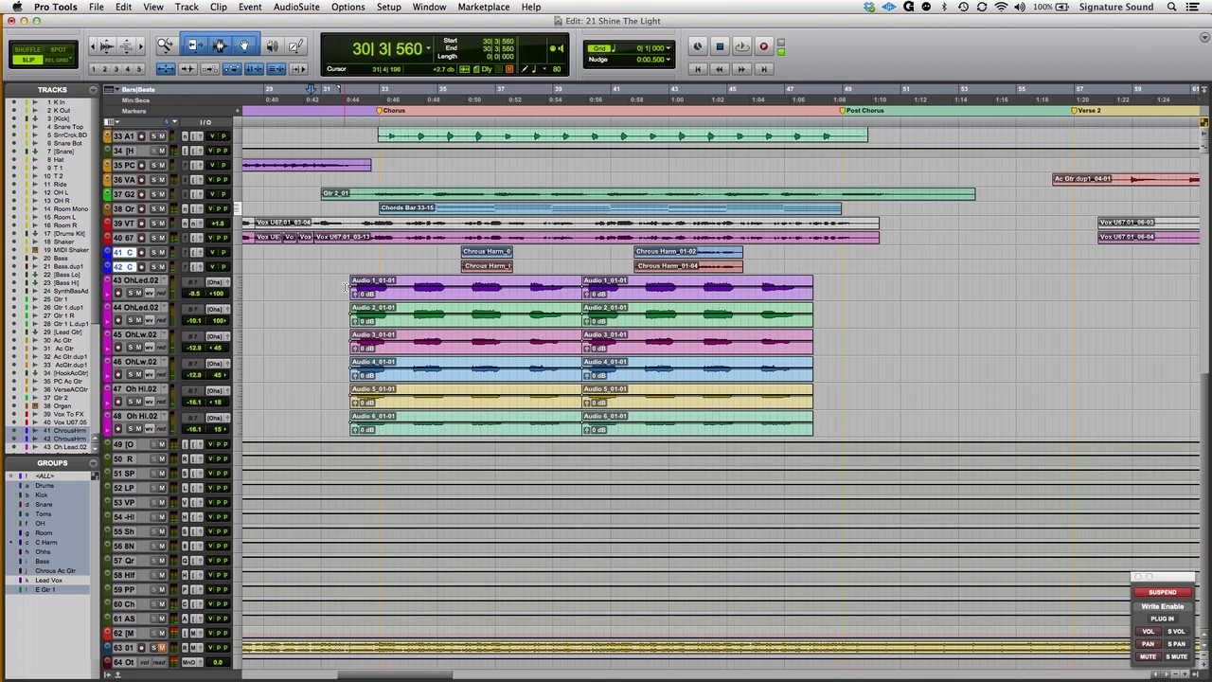
pyautogui.press('super+equal')
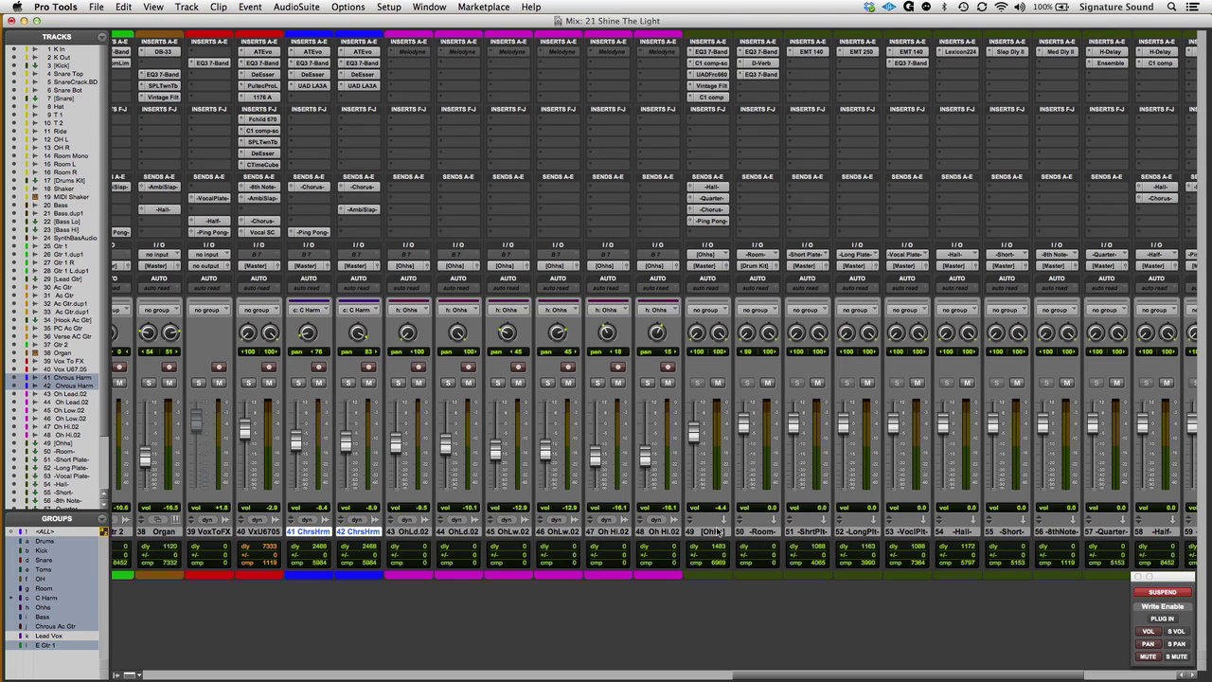
pyautogui.press('super+equal')
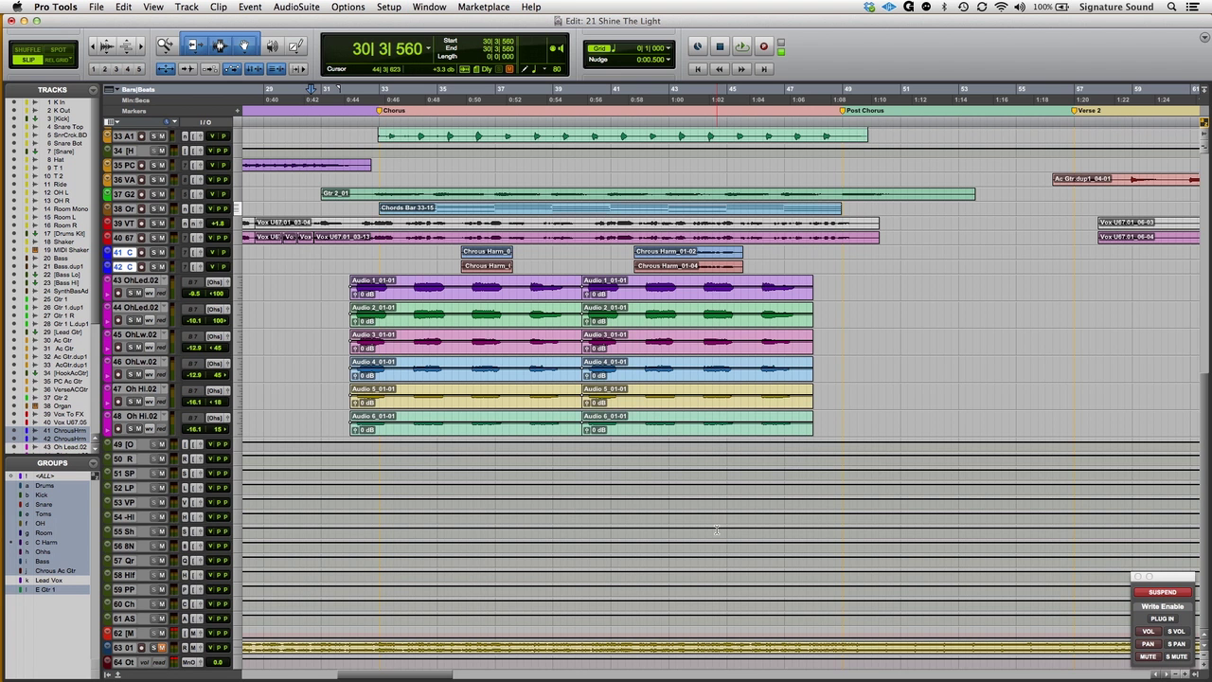